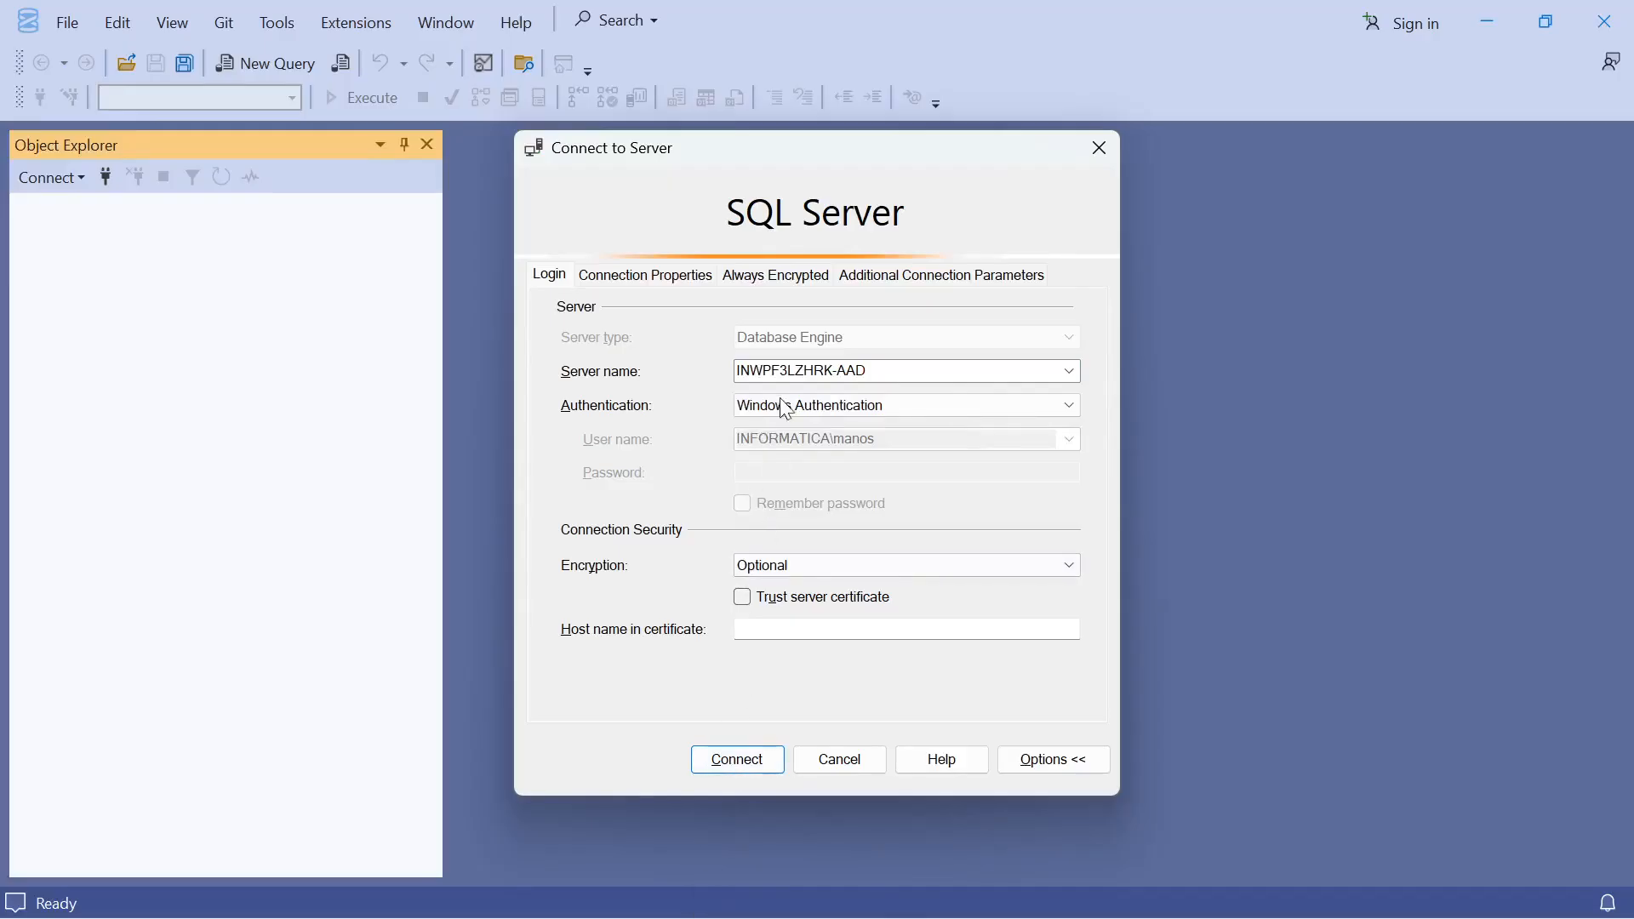
Connect to the INWPF3LZHRK-AAD server with Windows Authentication and expand the Security and Logins folders
{"action": "left_click", "coordinate": [737, 760]}
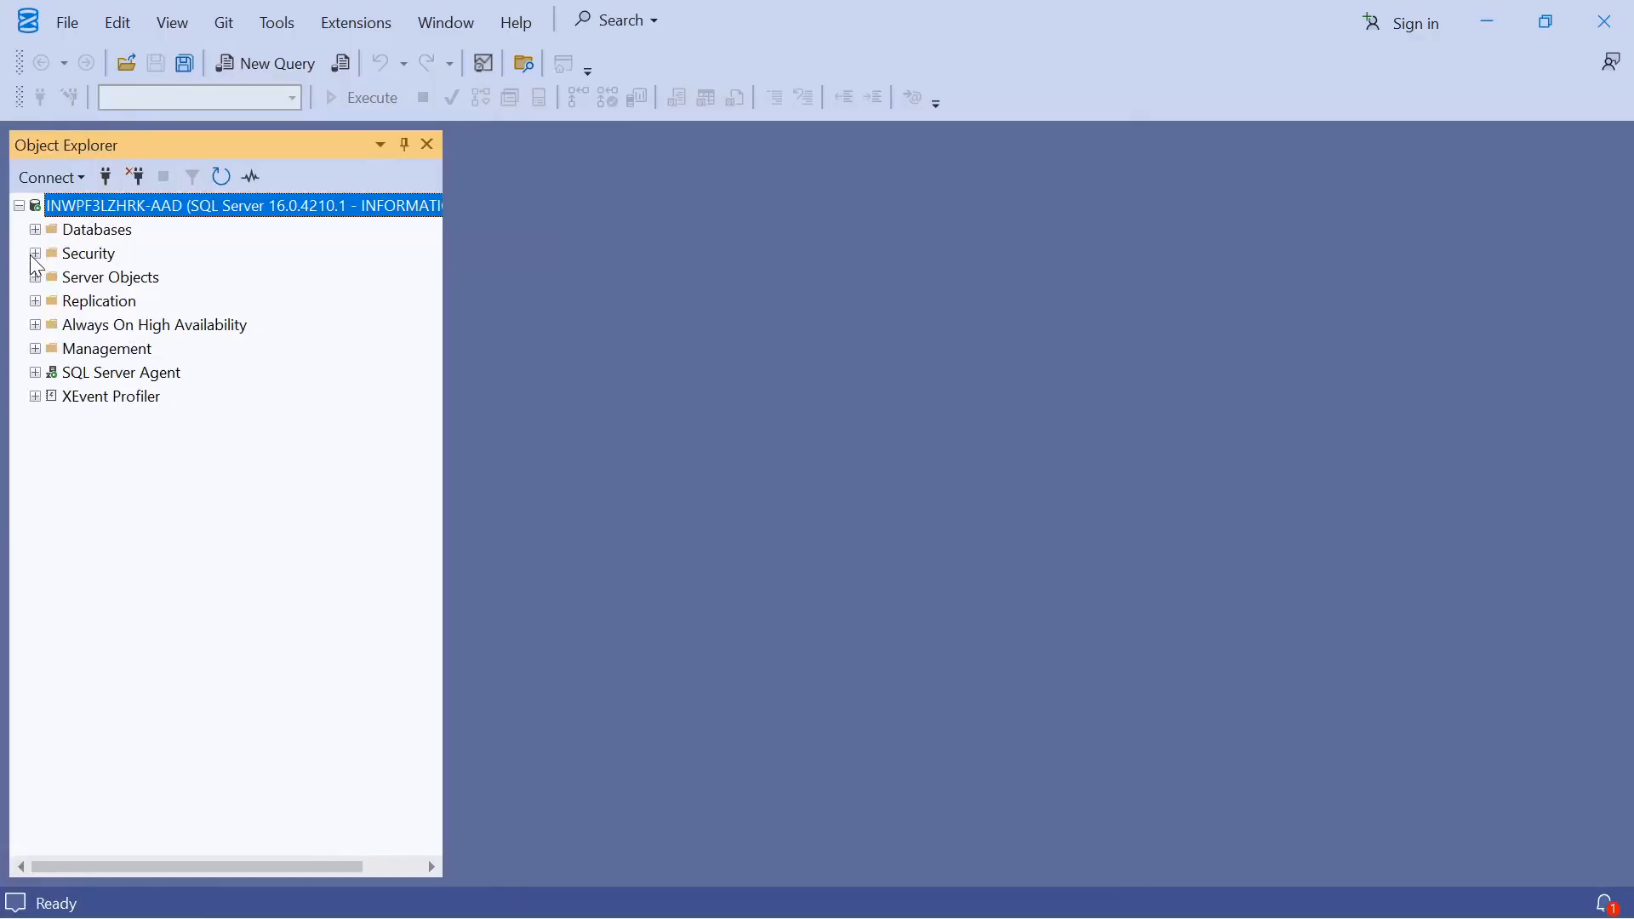
{"action": "left_click", "coordinate": [35, 255]}
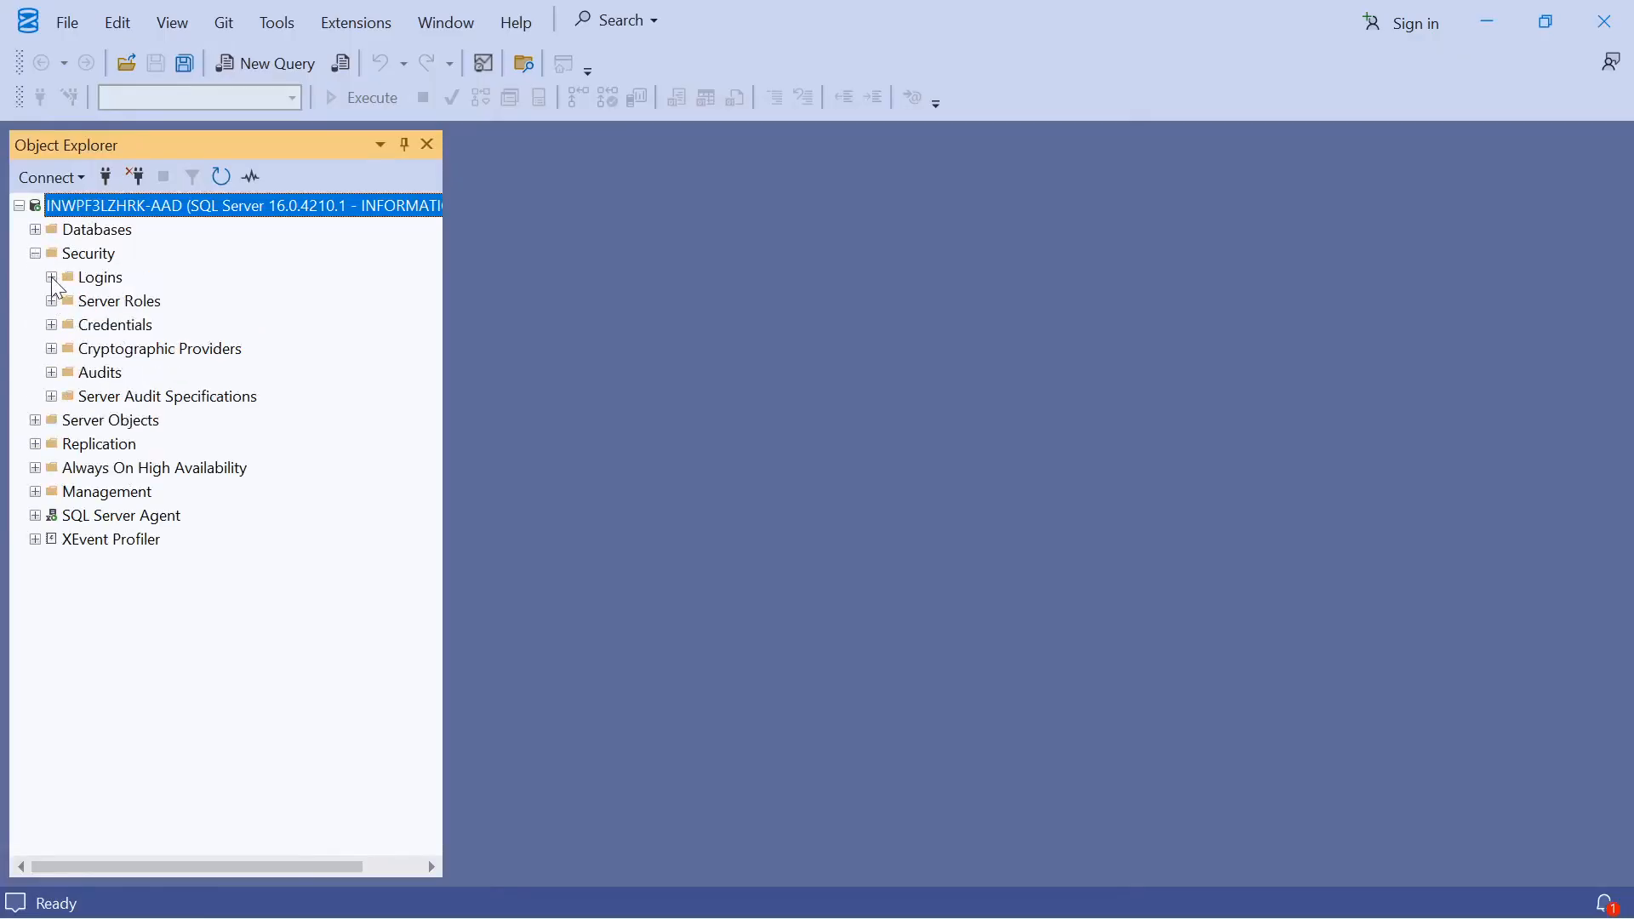
{"action": "left_click", "coordinate": [52, 277]}
Open the properties of the sa login and review its Status page settings before closing the dialog
{"action": "left_click", "coordinate": [102, 515]}
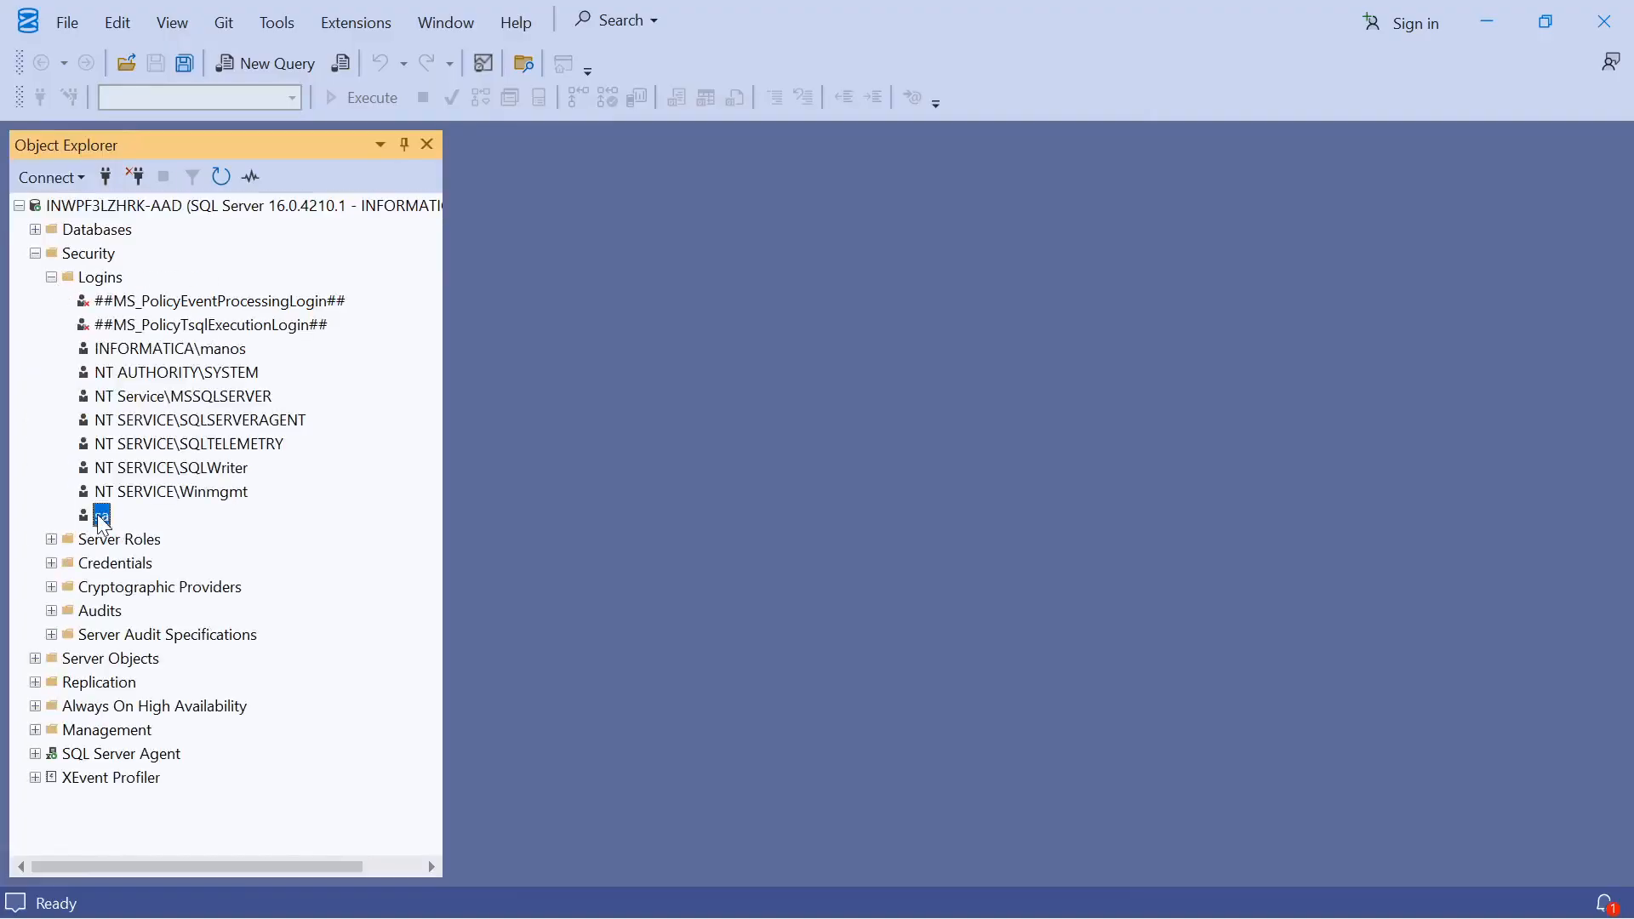
{"action": "right_click", "coordinate": [100, 518]}
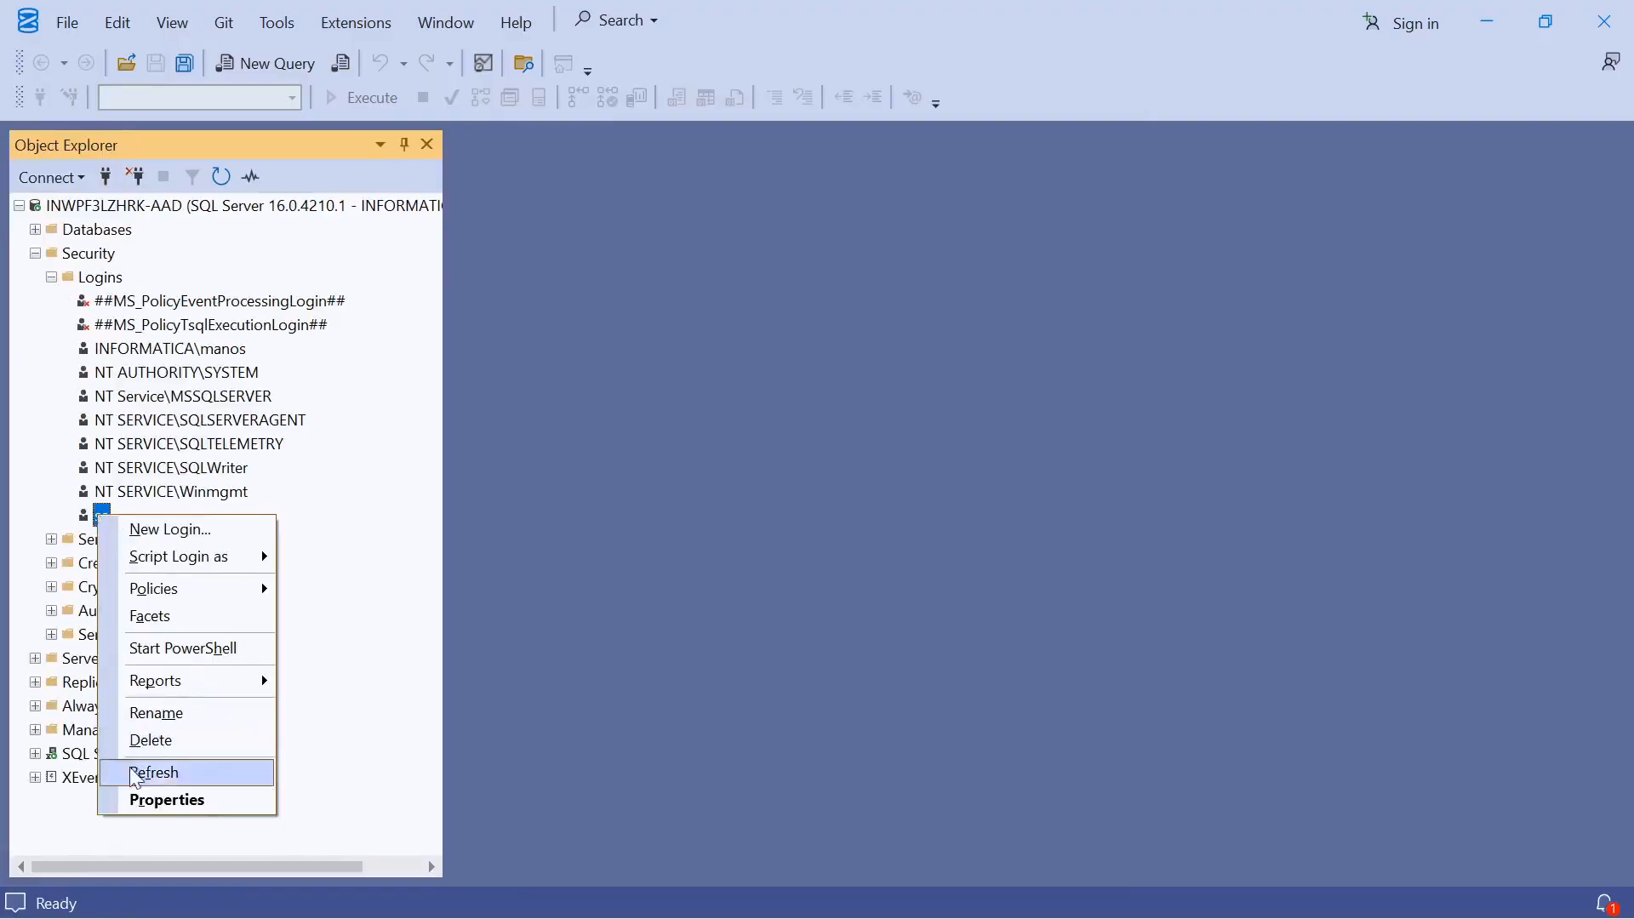
{"action": "left_click", "coordinate": [149, 804]}
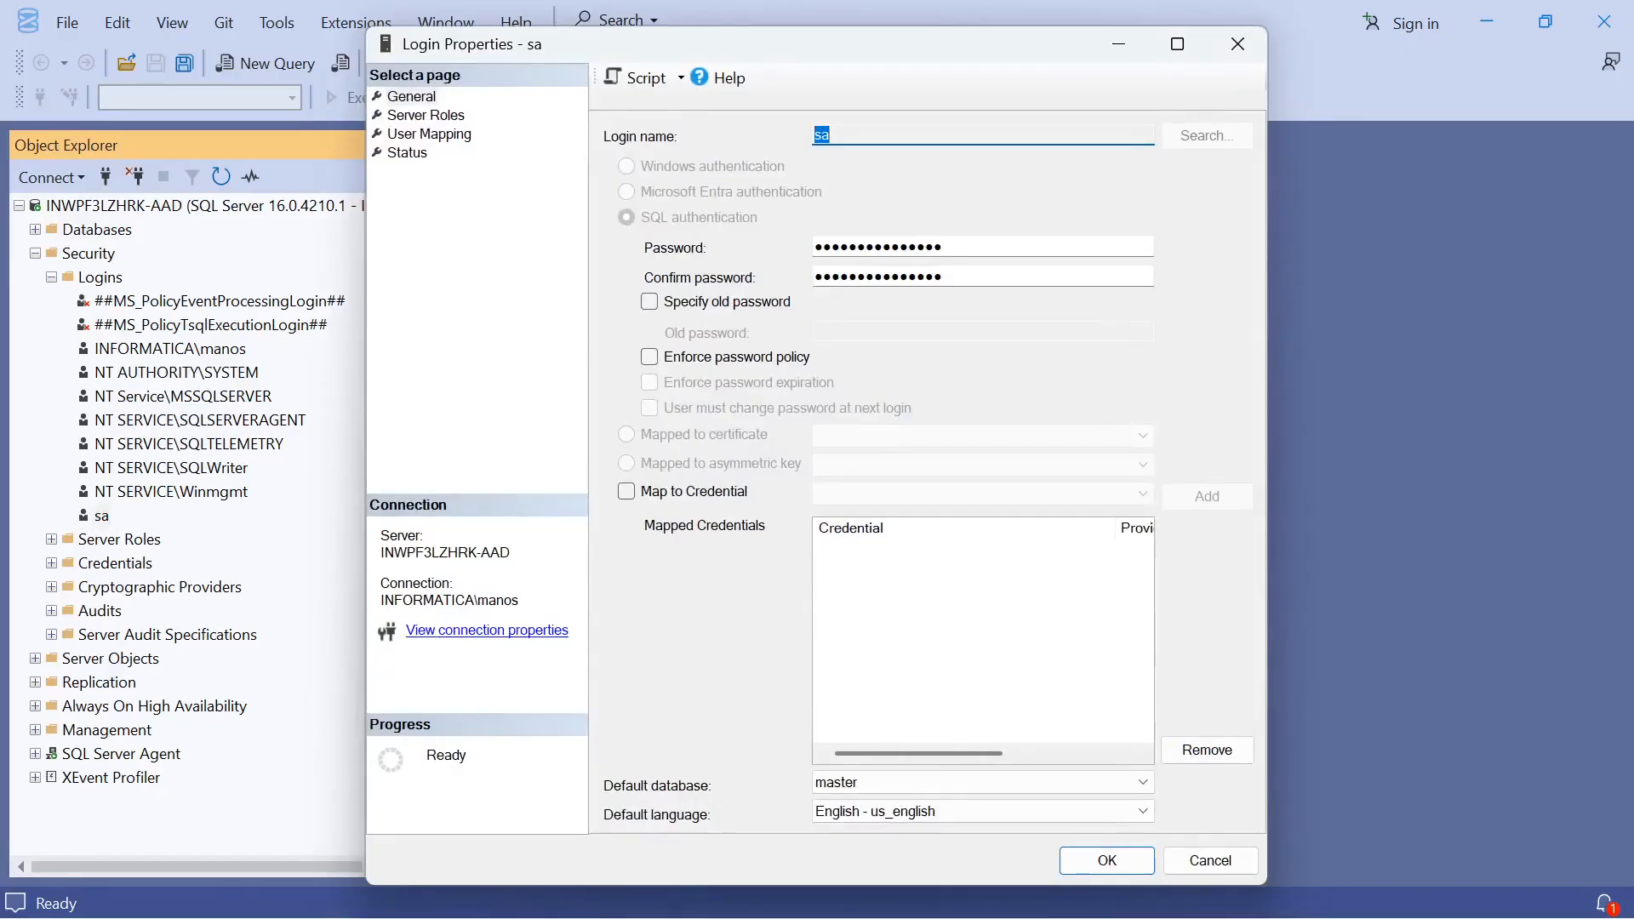
{"action": "left_click", "coordinate": [407, 154]}
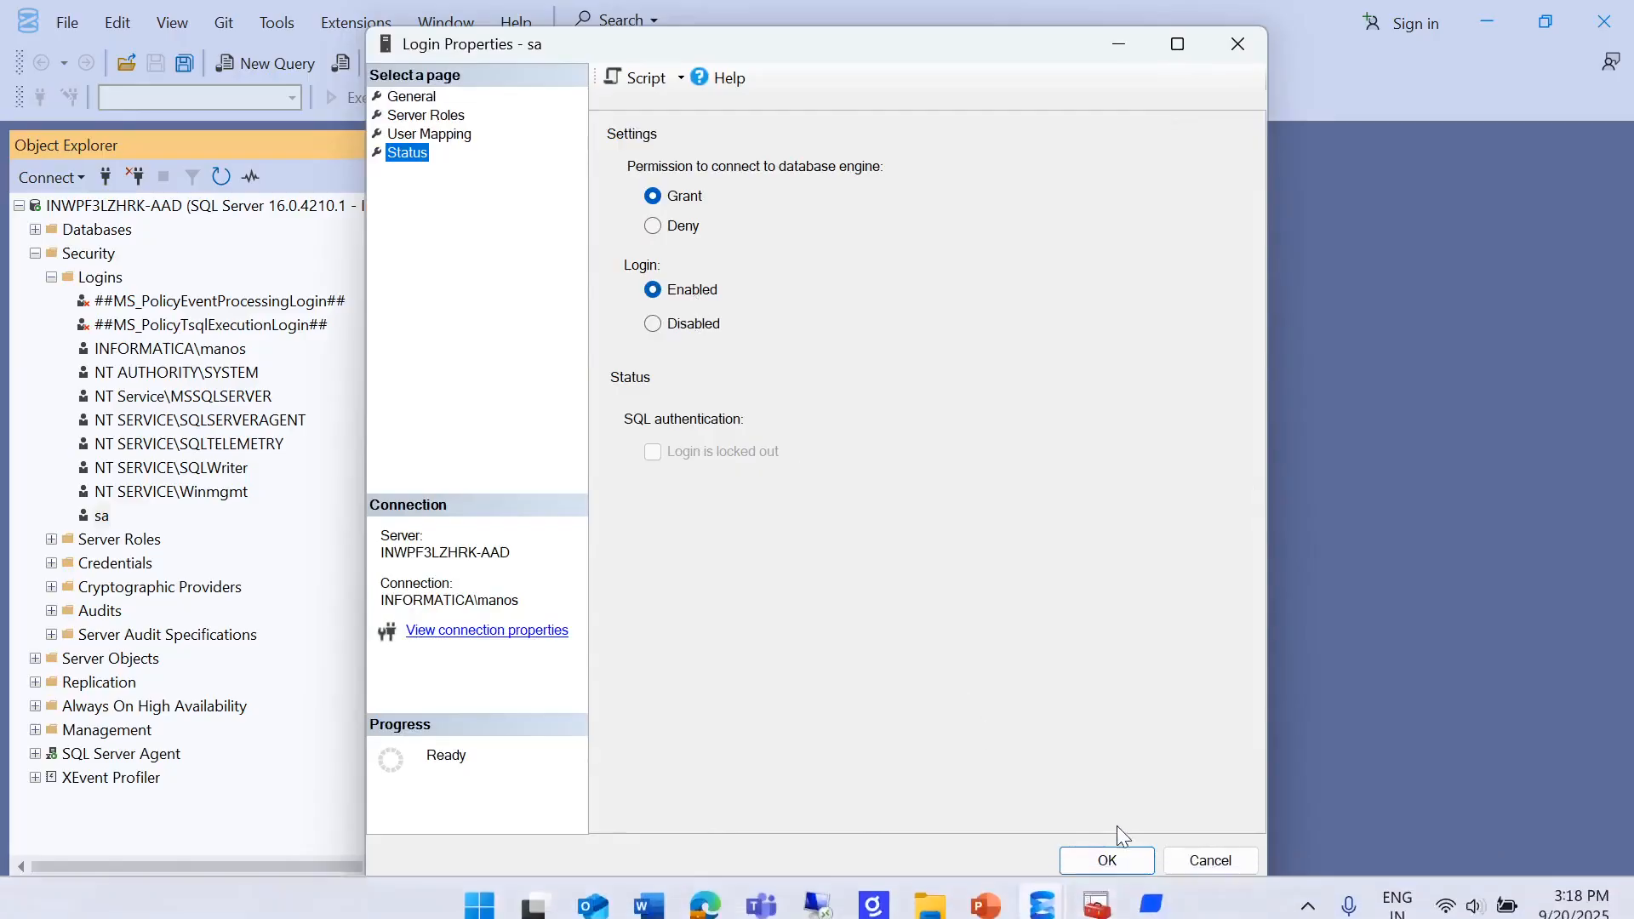
{"action": "left_click", "coordinate": [1116, 858]}
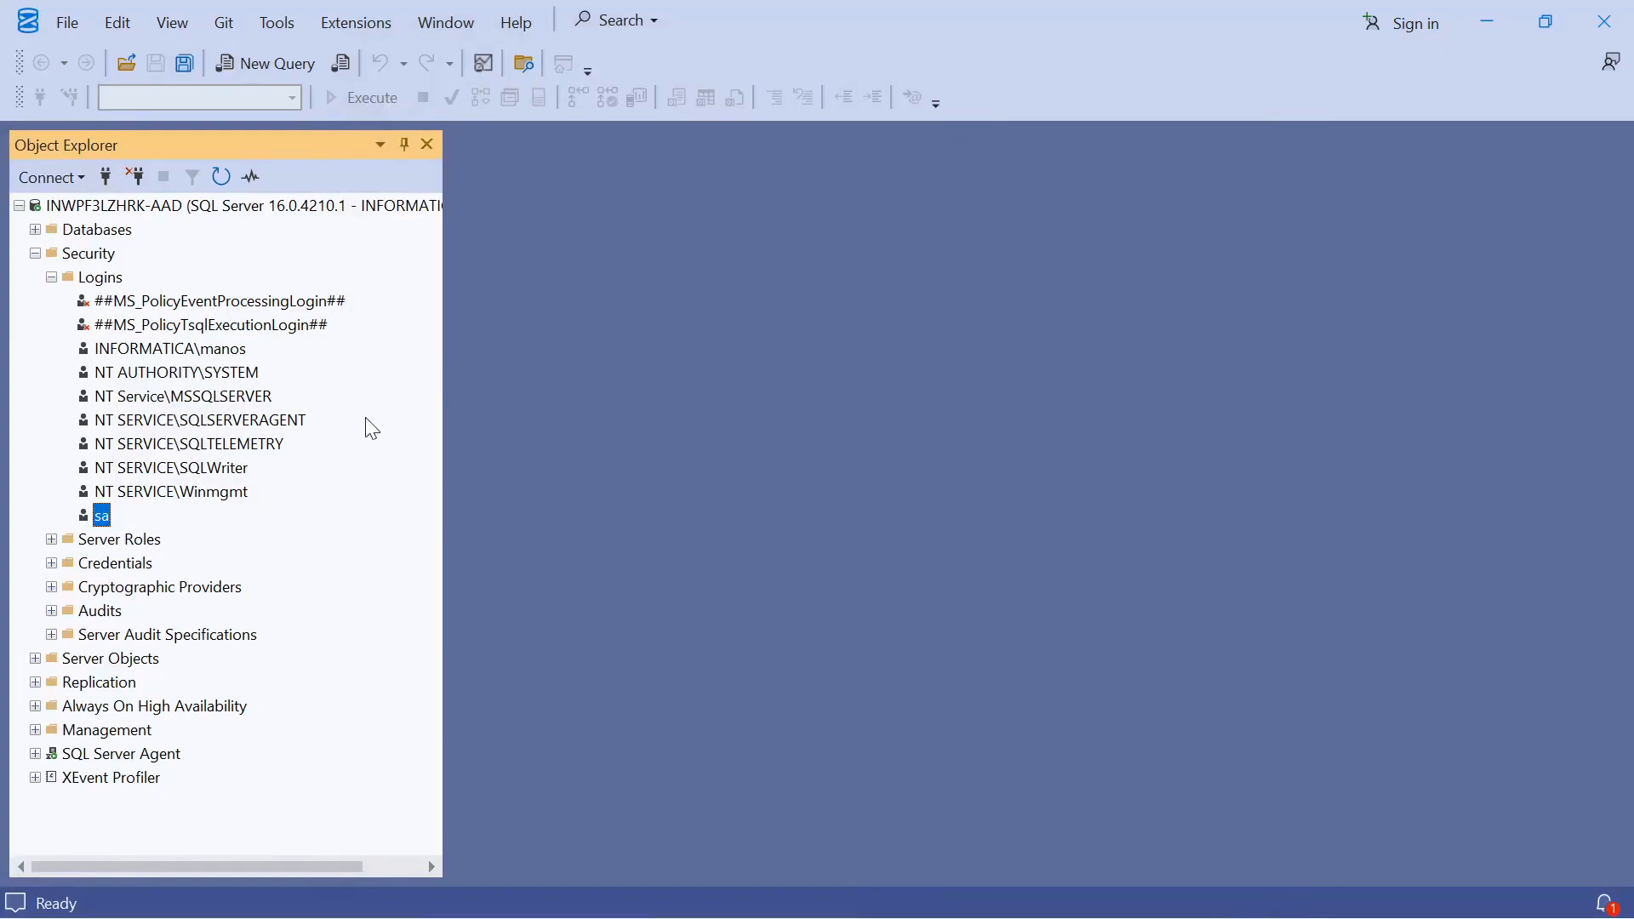
Open the server's properties and check the authentication mode on the Security page, then close the dialog
{"action": "left_click", "coordinate": [266, 214]}
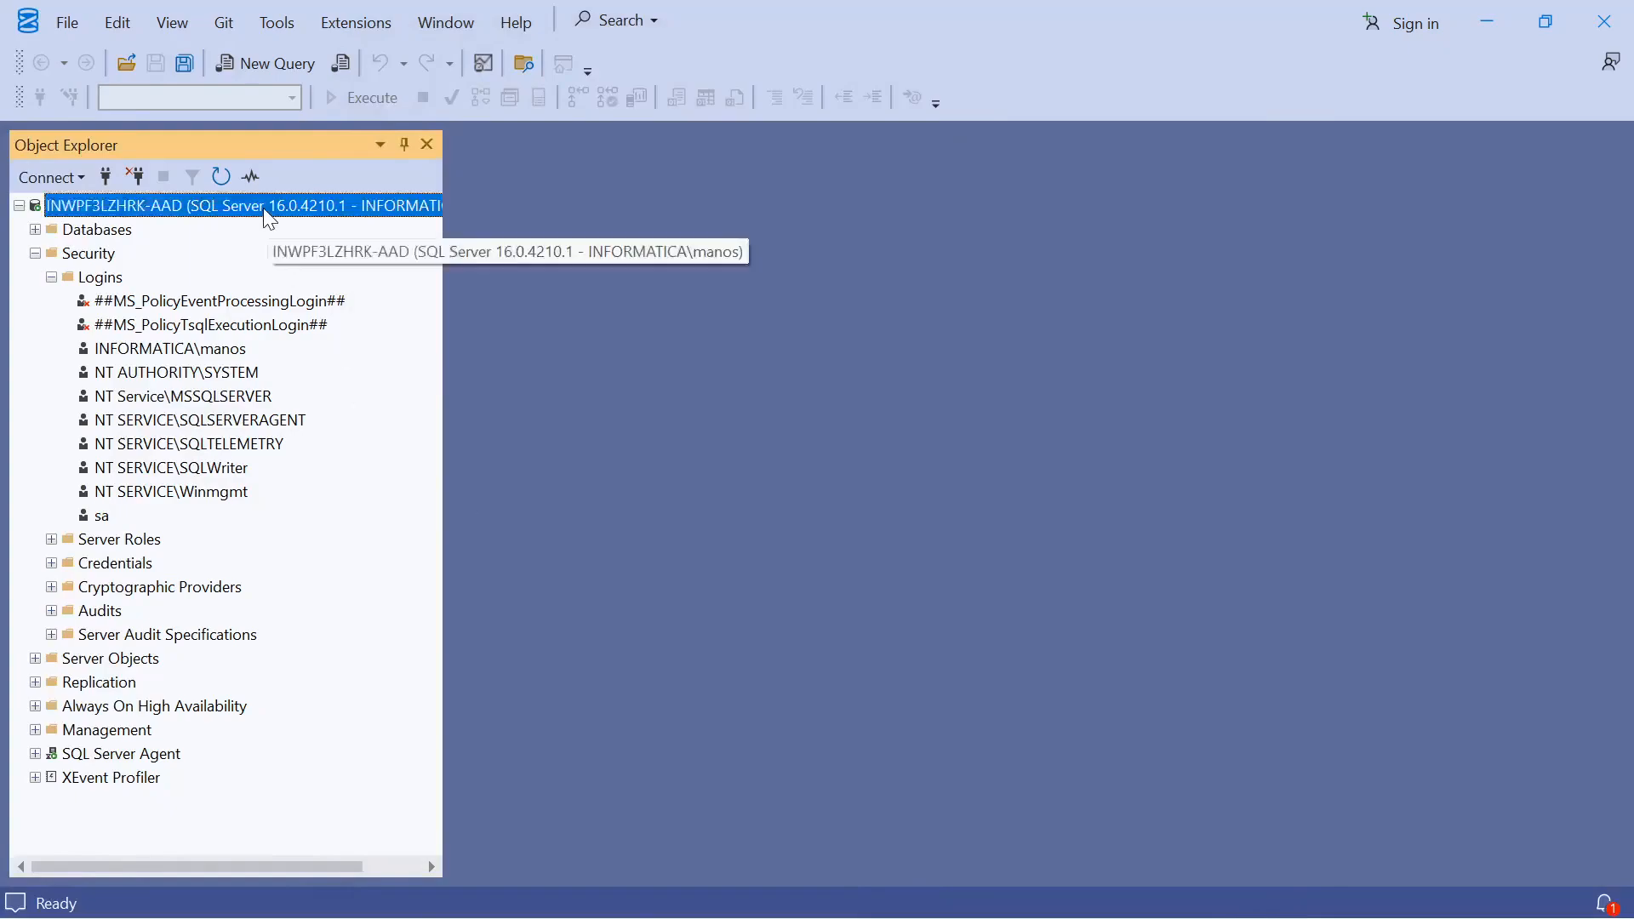
{"action": "right_click", "coordinate": [269, 219]}
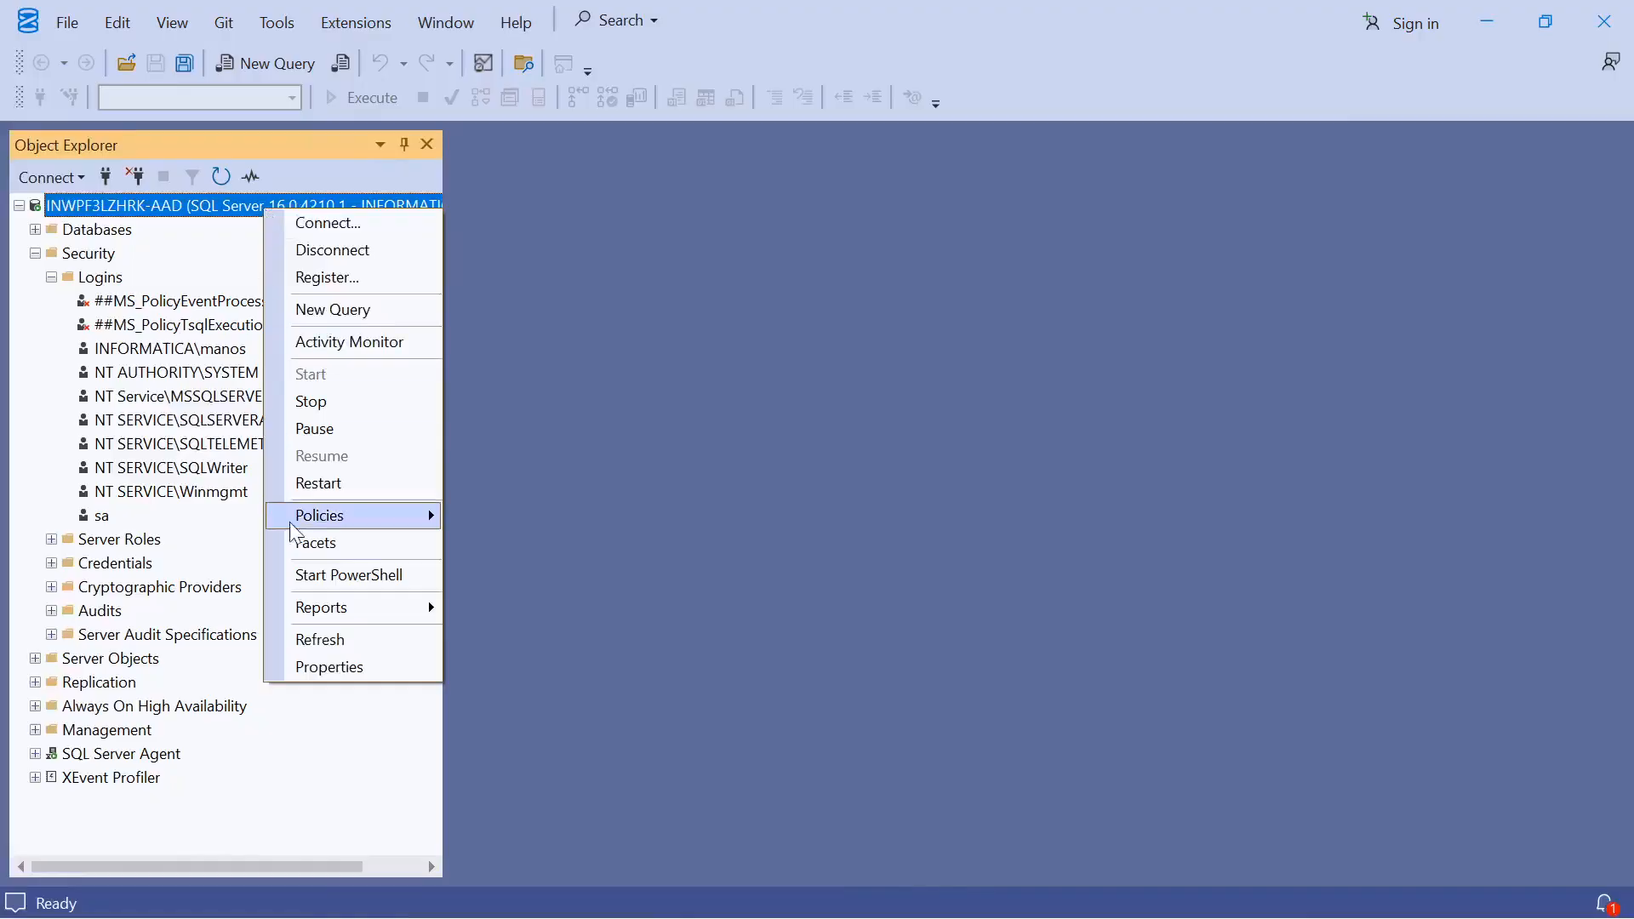
{"action": "left_click", "coordinate": [310, 671]}
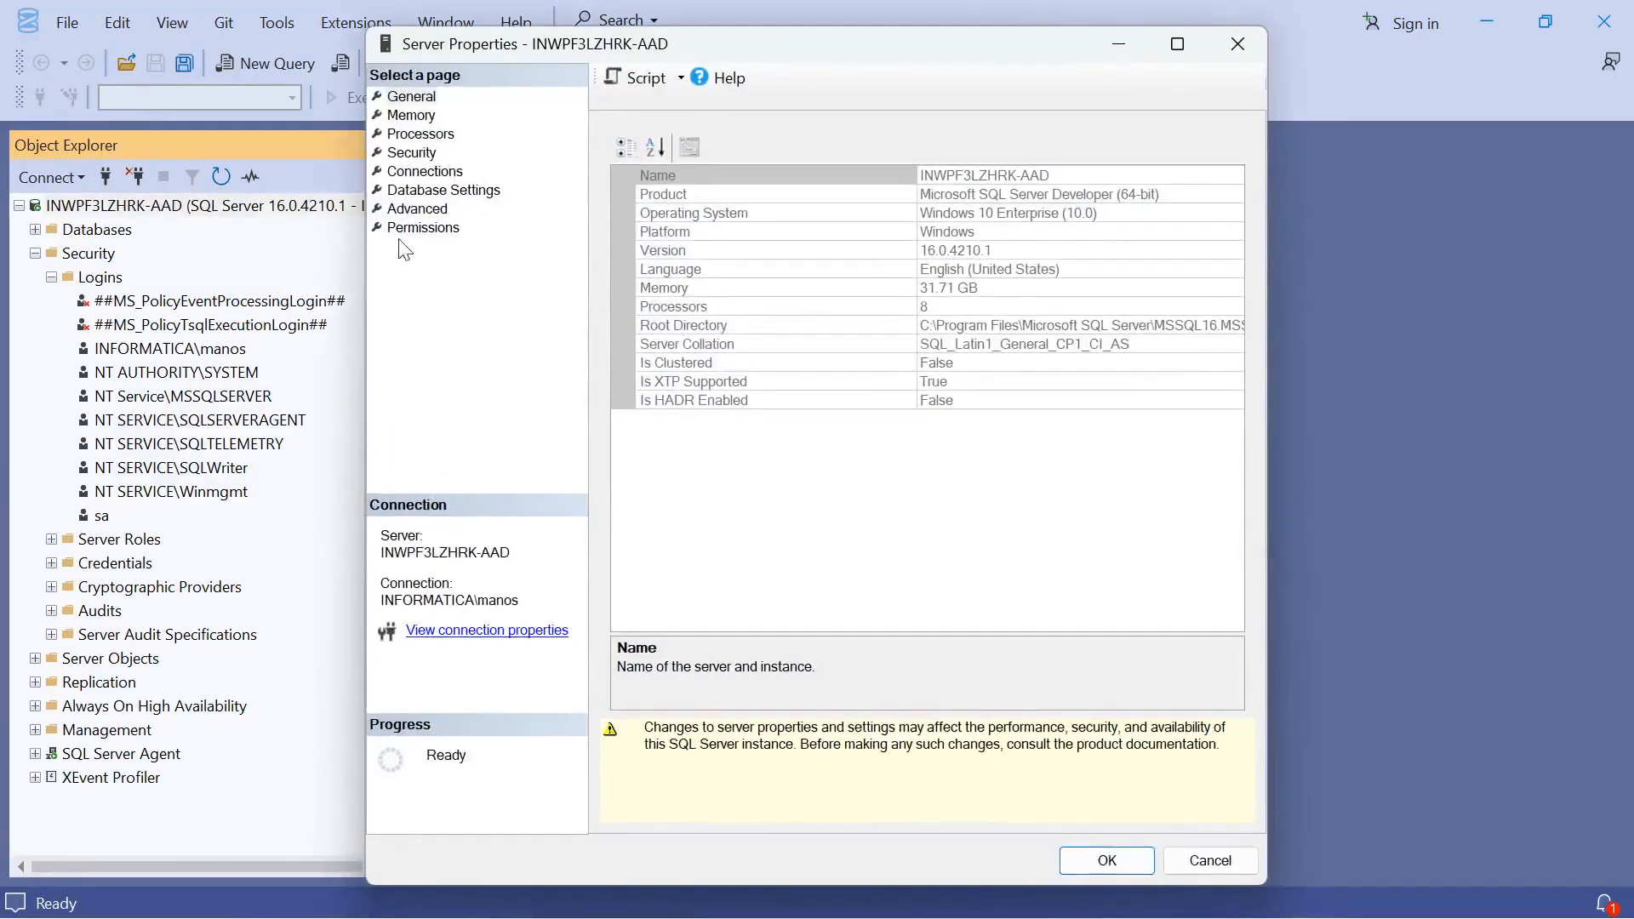
{"action": "left_click", "coordinate": [426, 157]}
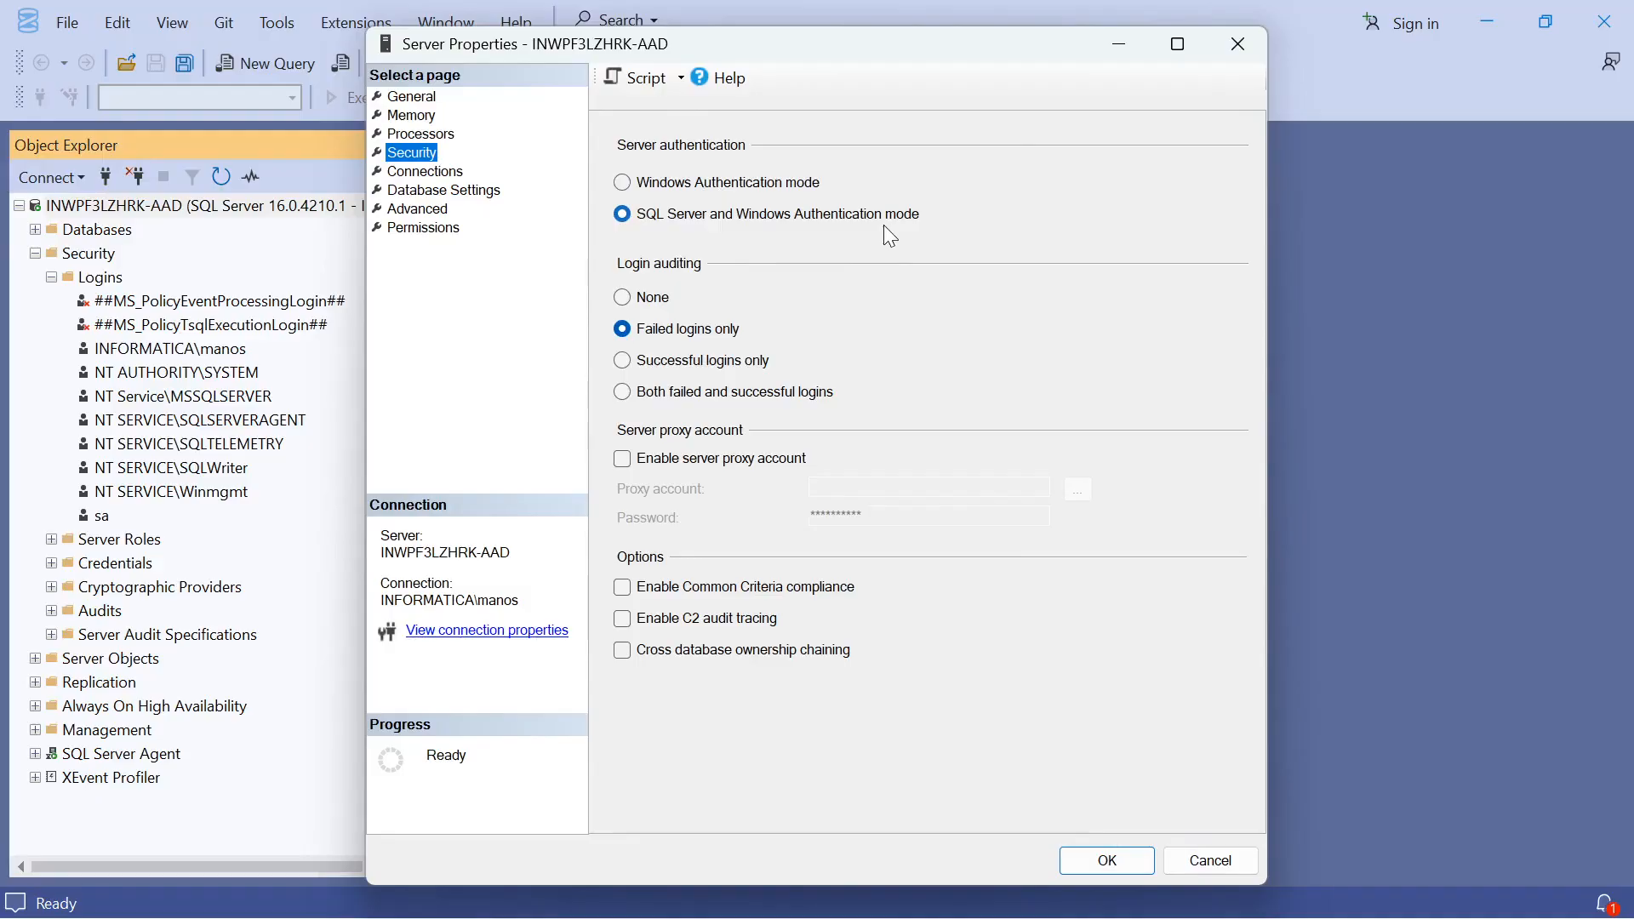
{"action": "left_click", "coordinate": [1105, 862]}
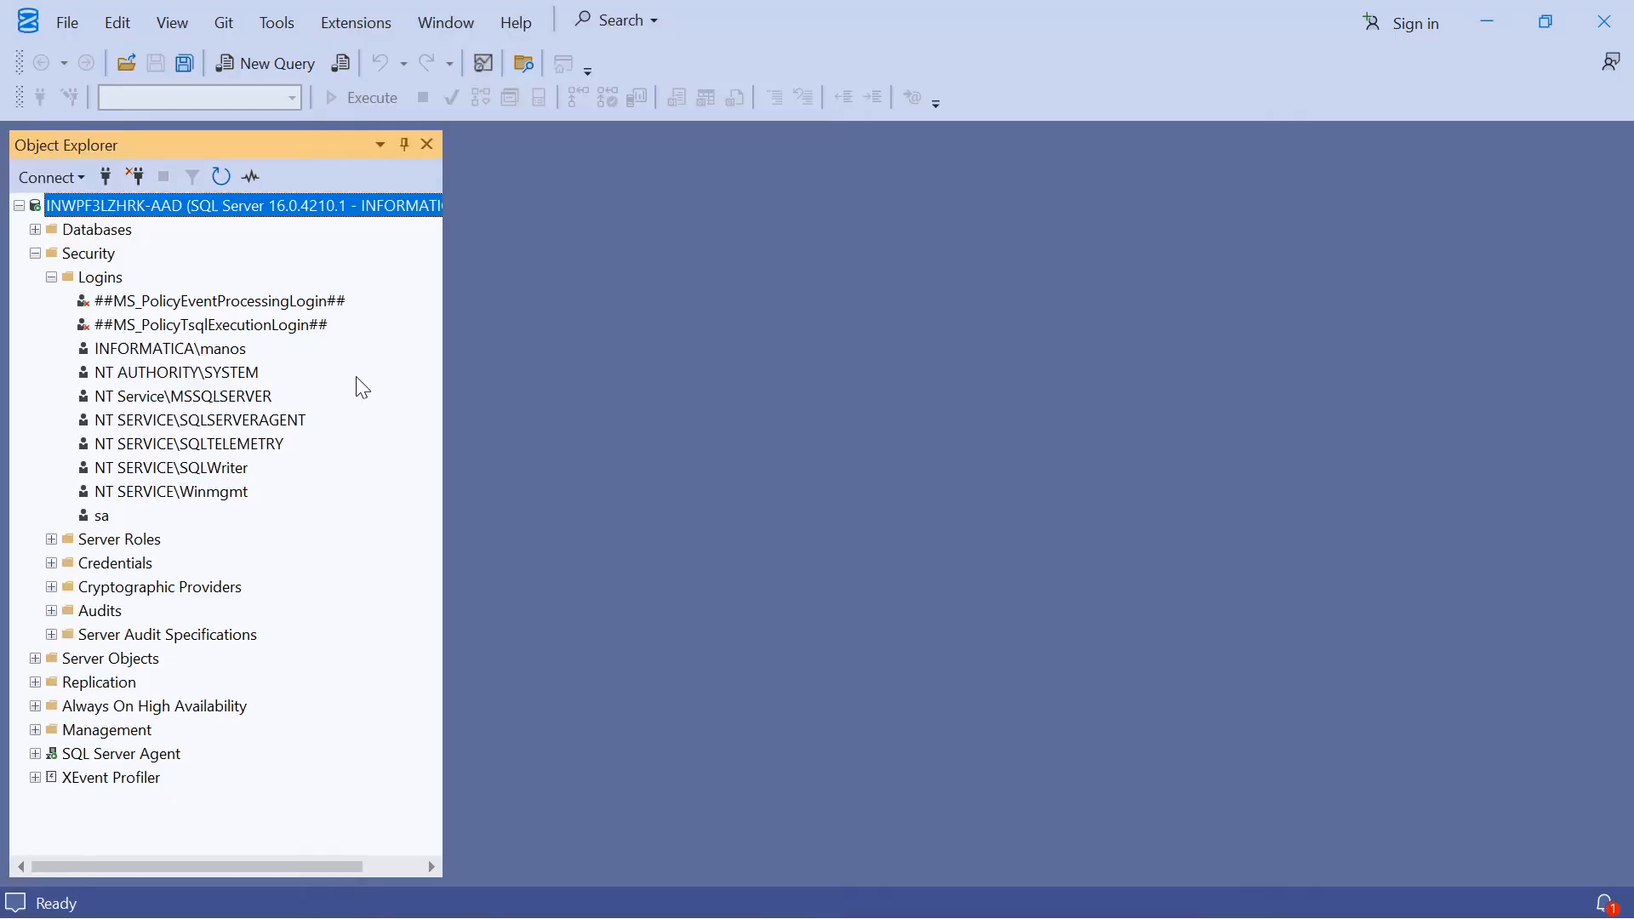
Switch to SQL Server Configuration Manager and review the TCP/IP protocol properties for MSSQLSERVER
{"action": "key", "text": "alt+Tab"}
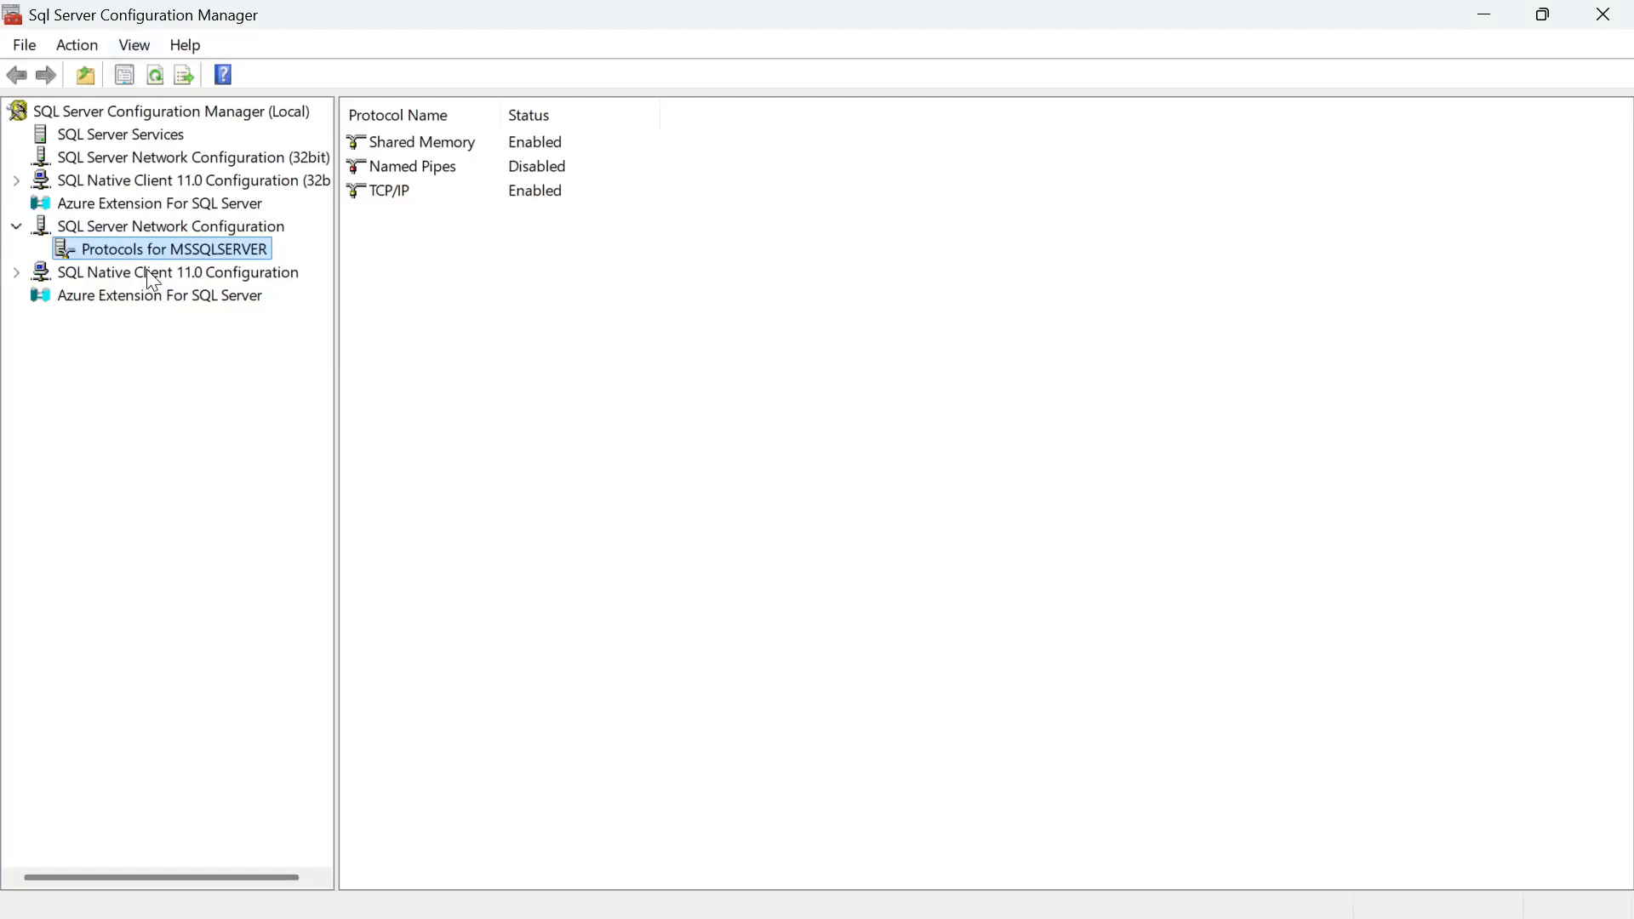
{"action": "left_click", "coordinate": [128, 228]}
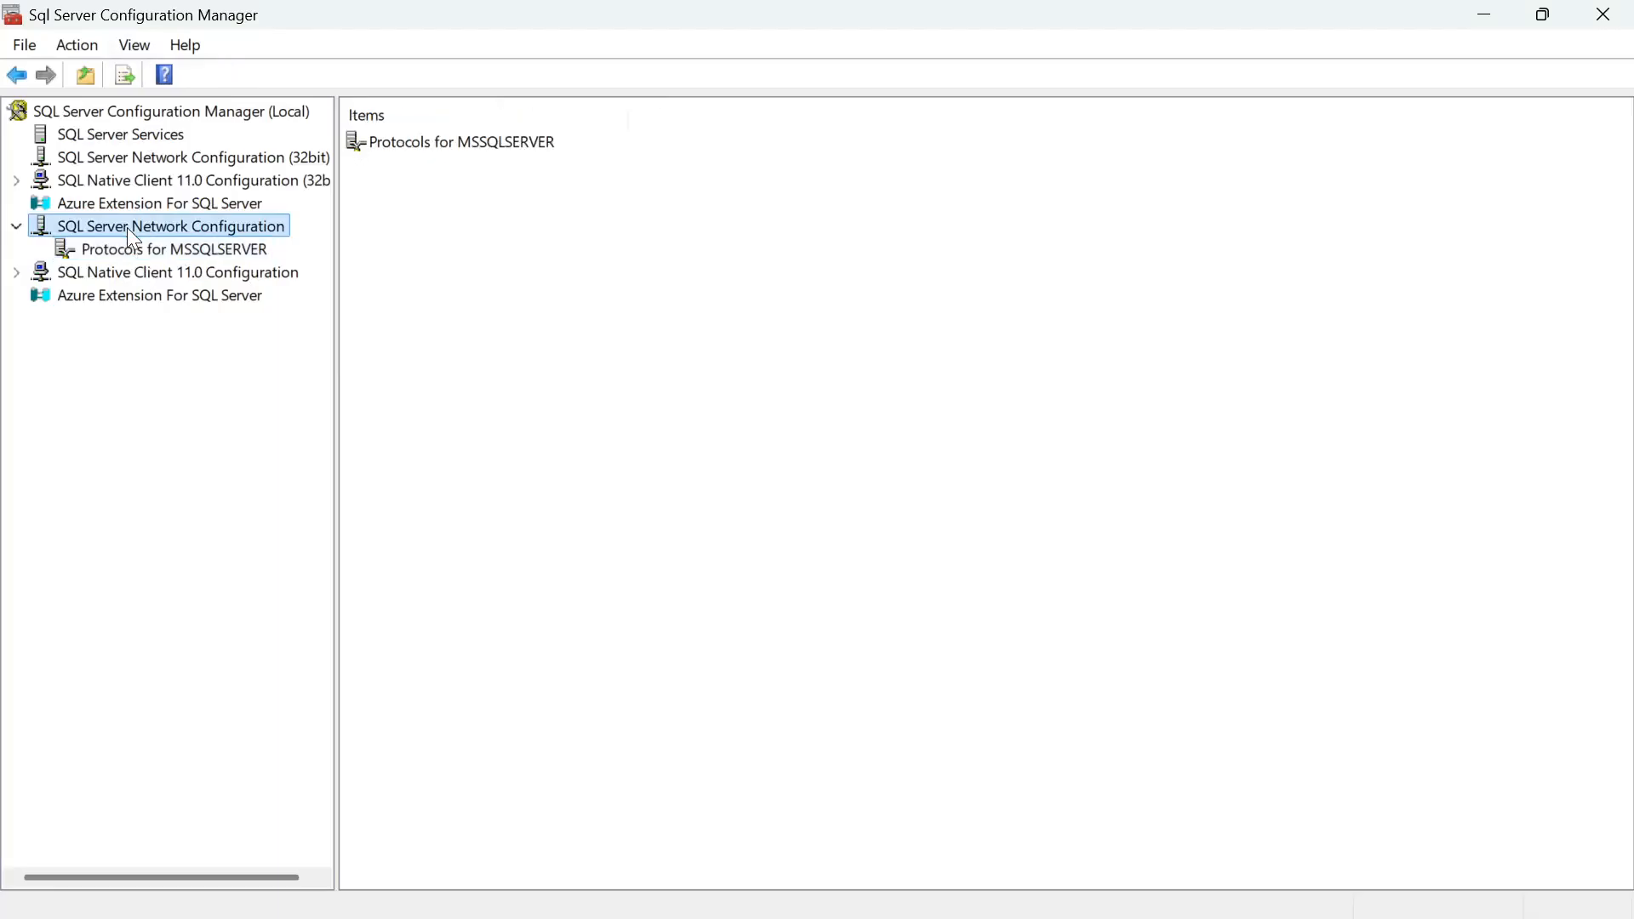
{"action": "left_click", "coordinate": [142, 248]}
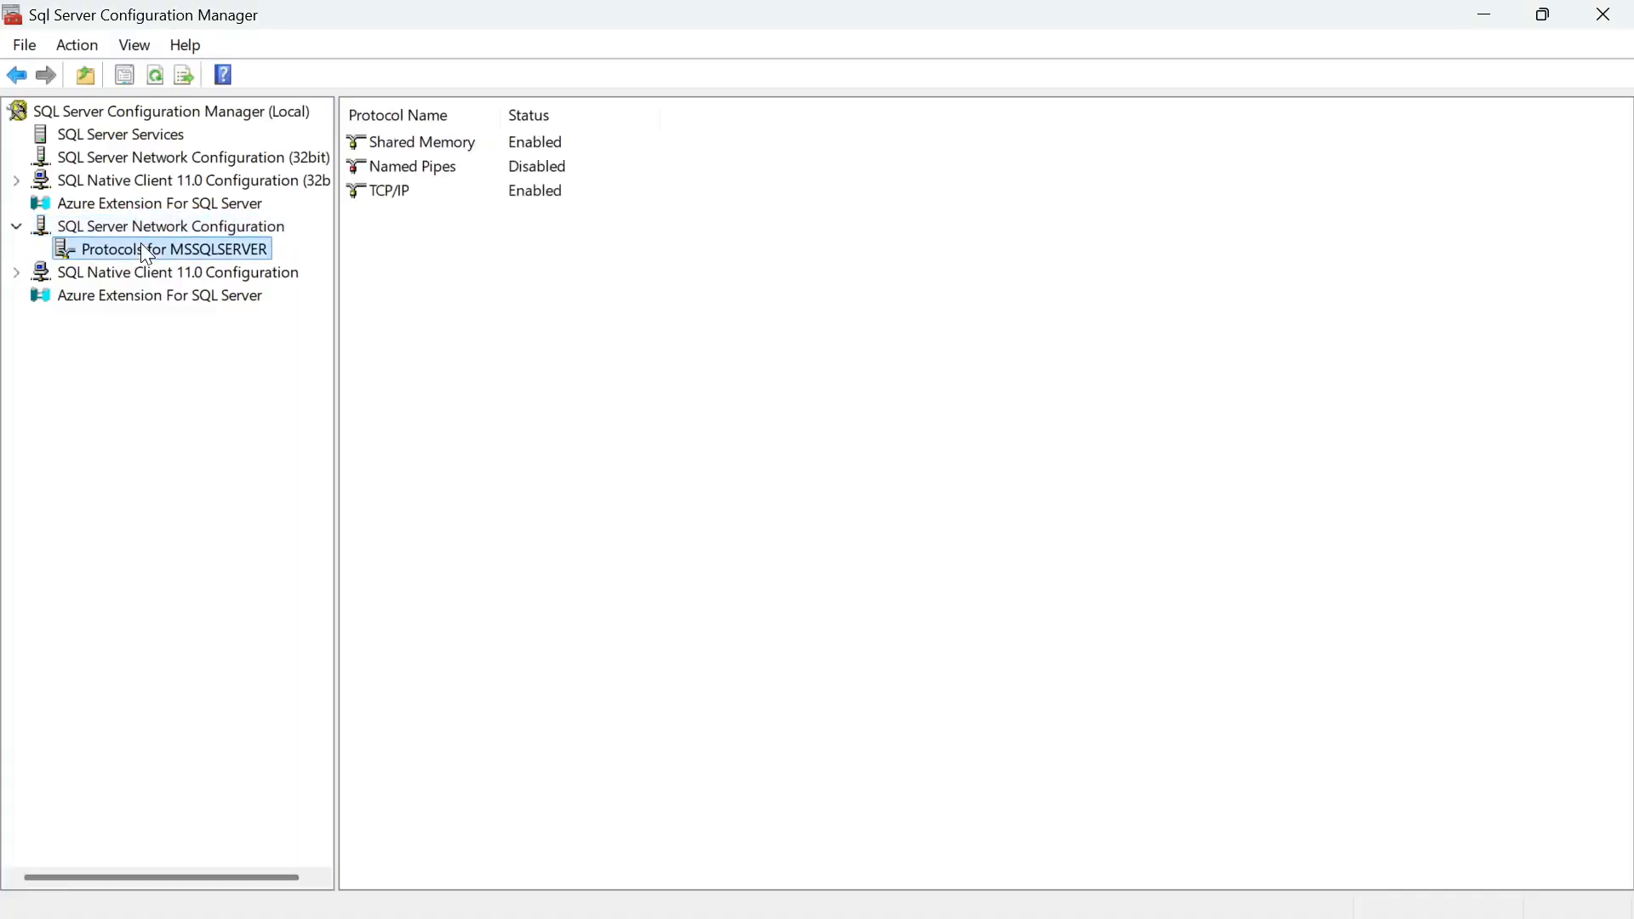
{"action": "double_click", "coordinate": [536, 203]}
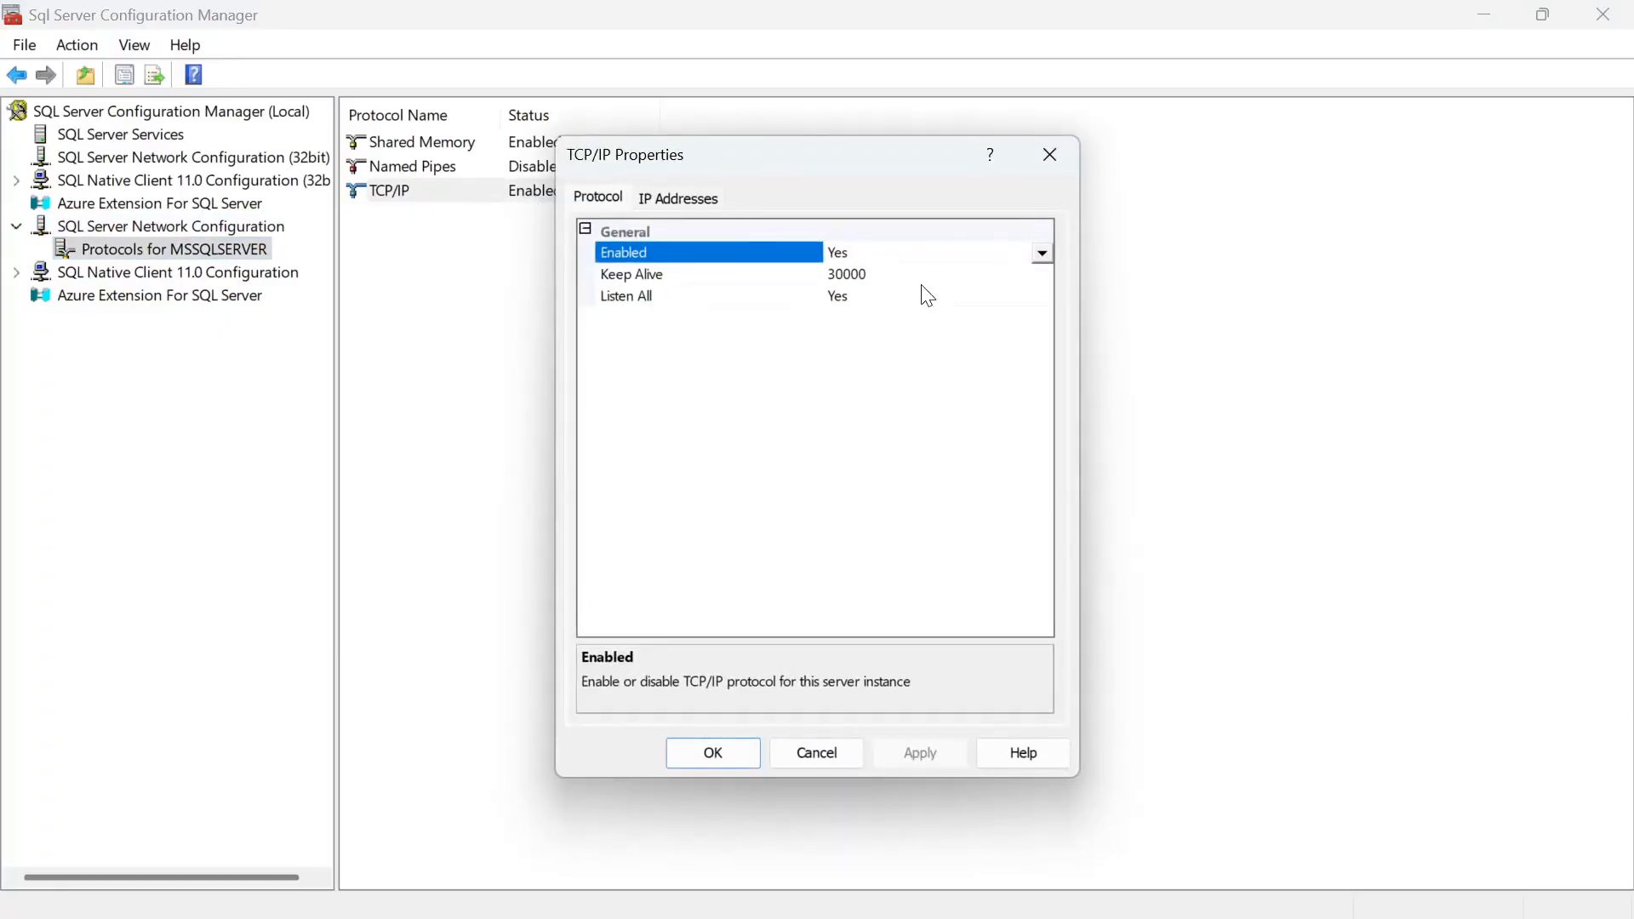
{"action": "left_click", "coordinate": [730, 754]}
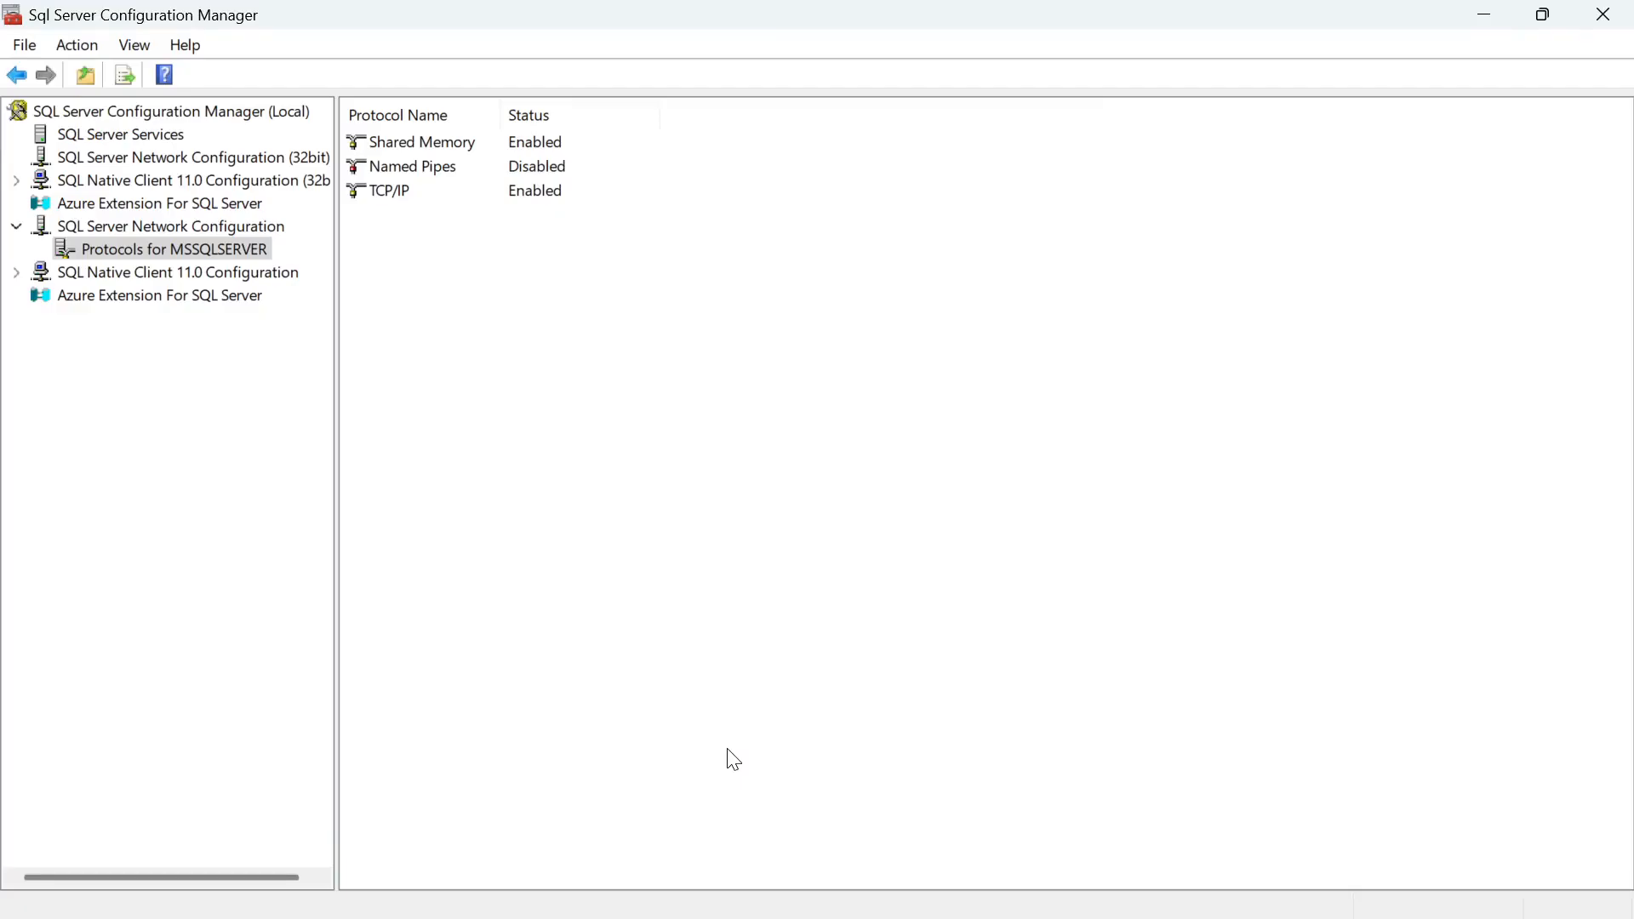
Open a command prompt in the elasticsearch-7.11.0 bin folder and start Elasticsearch with elasticsearch.bat
{"action": "left_click", "coordinate": [909, 896]}
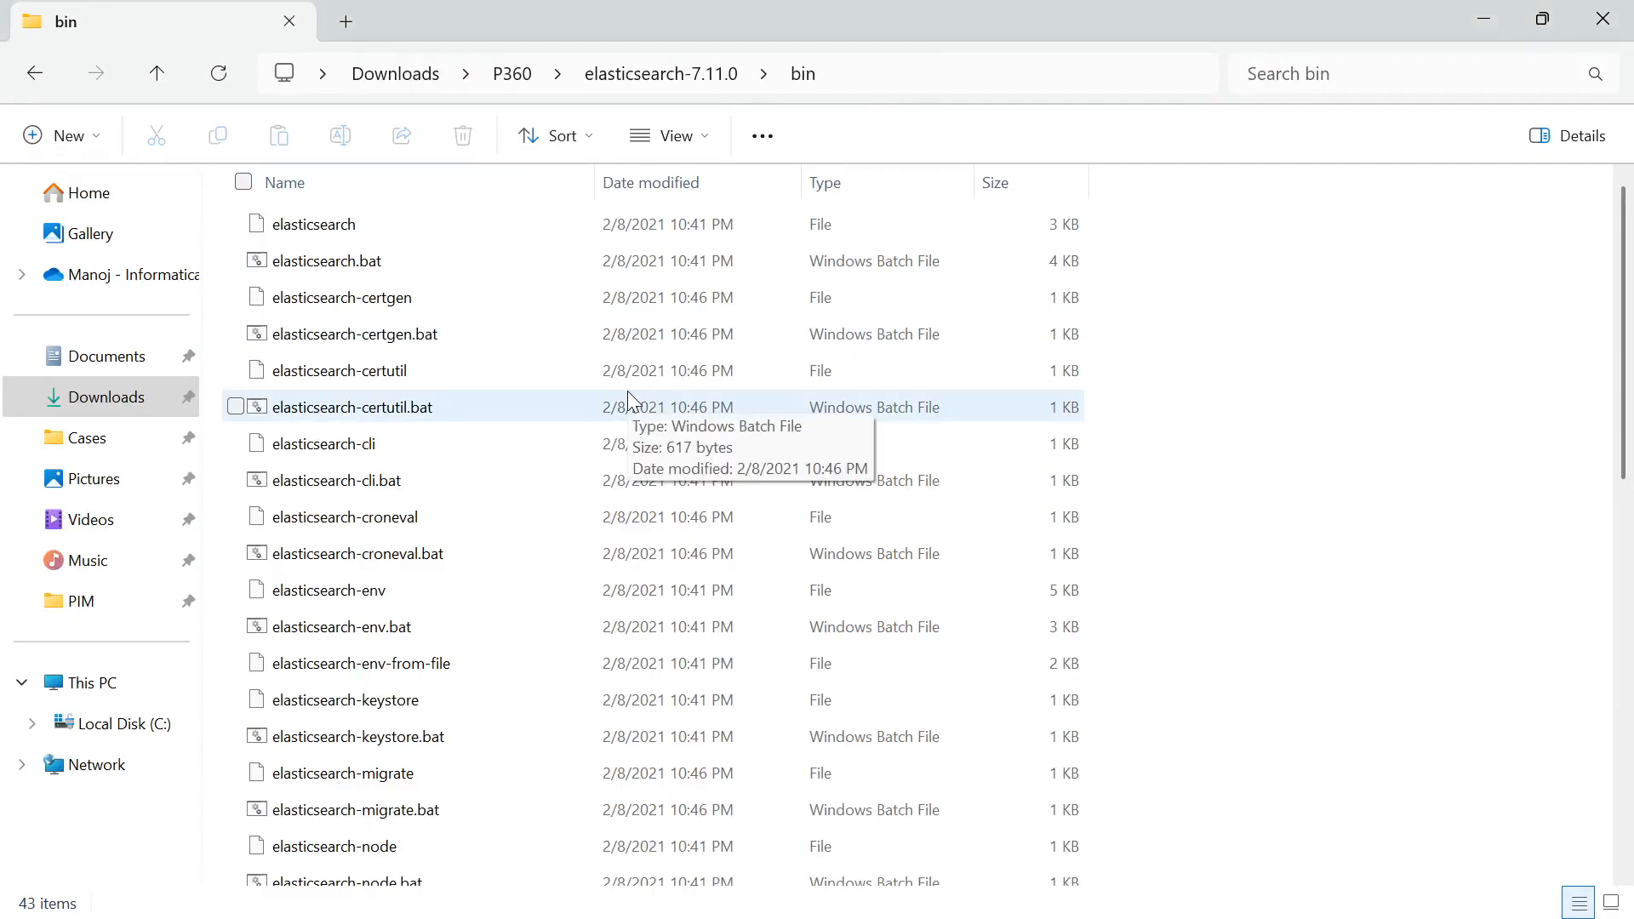
{"action": "left_click", "coordinate": [851, 79]}
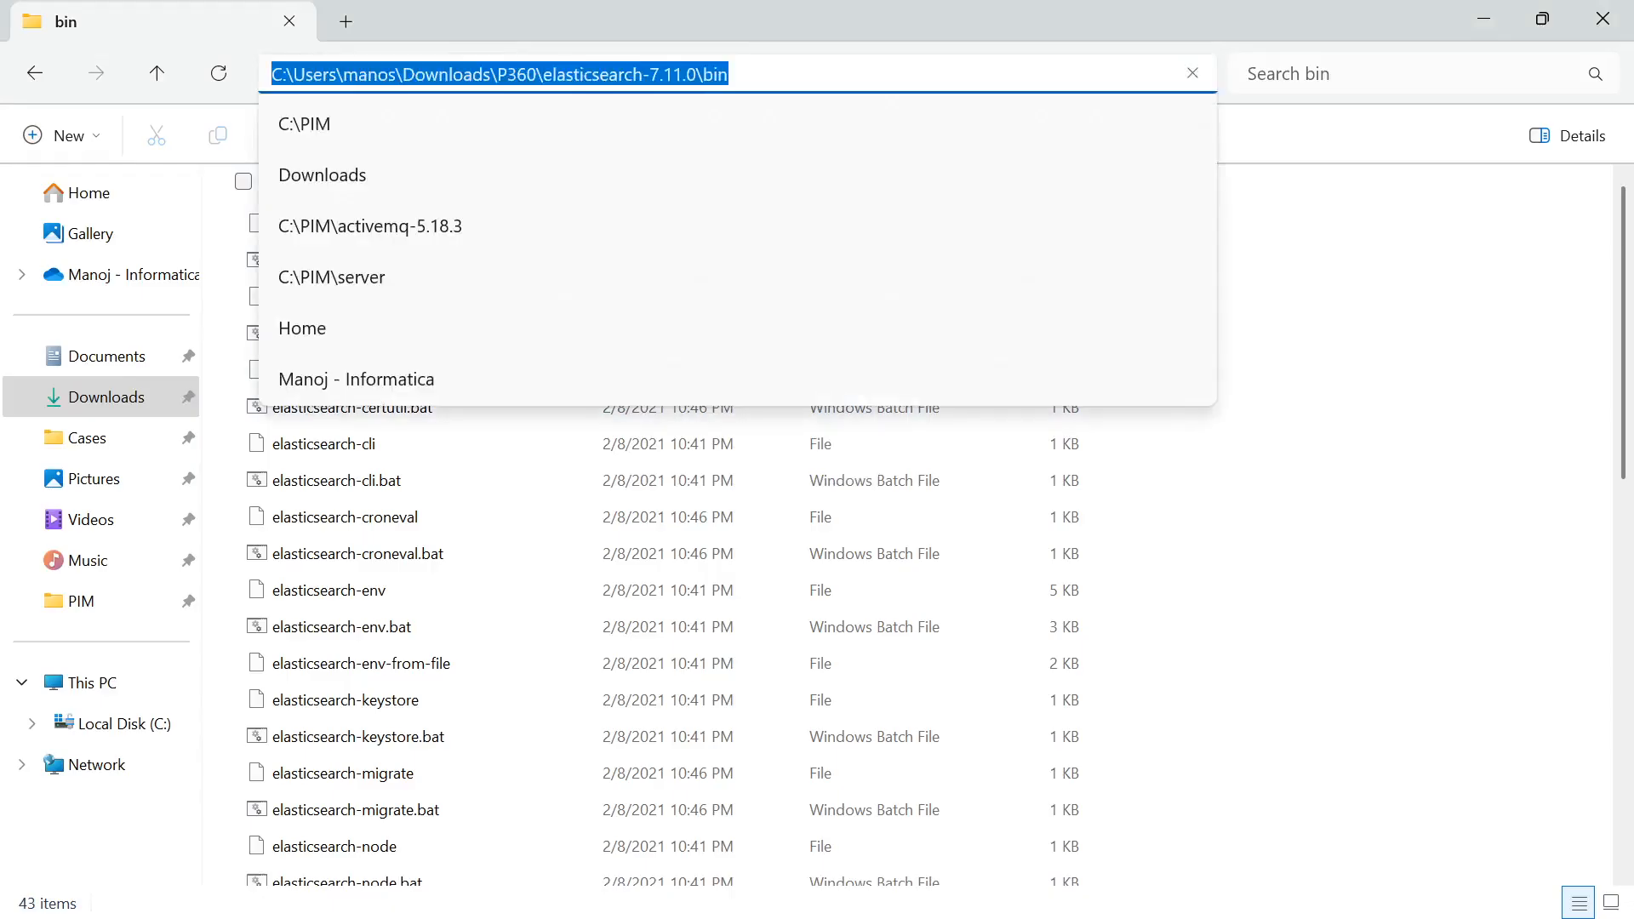
{"action": "type", "text": "cmd"}
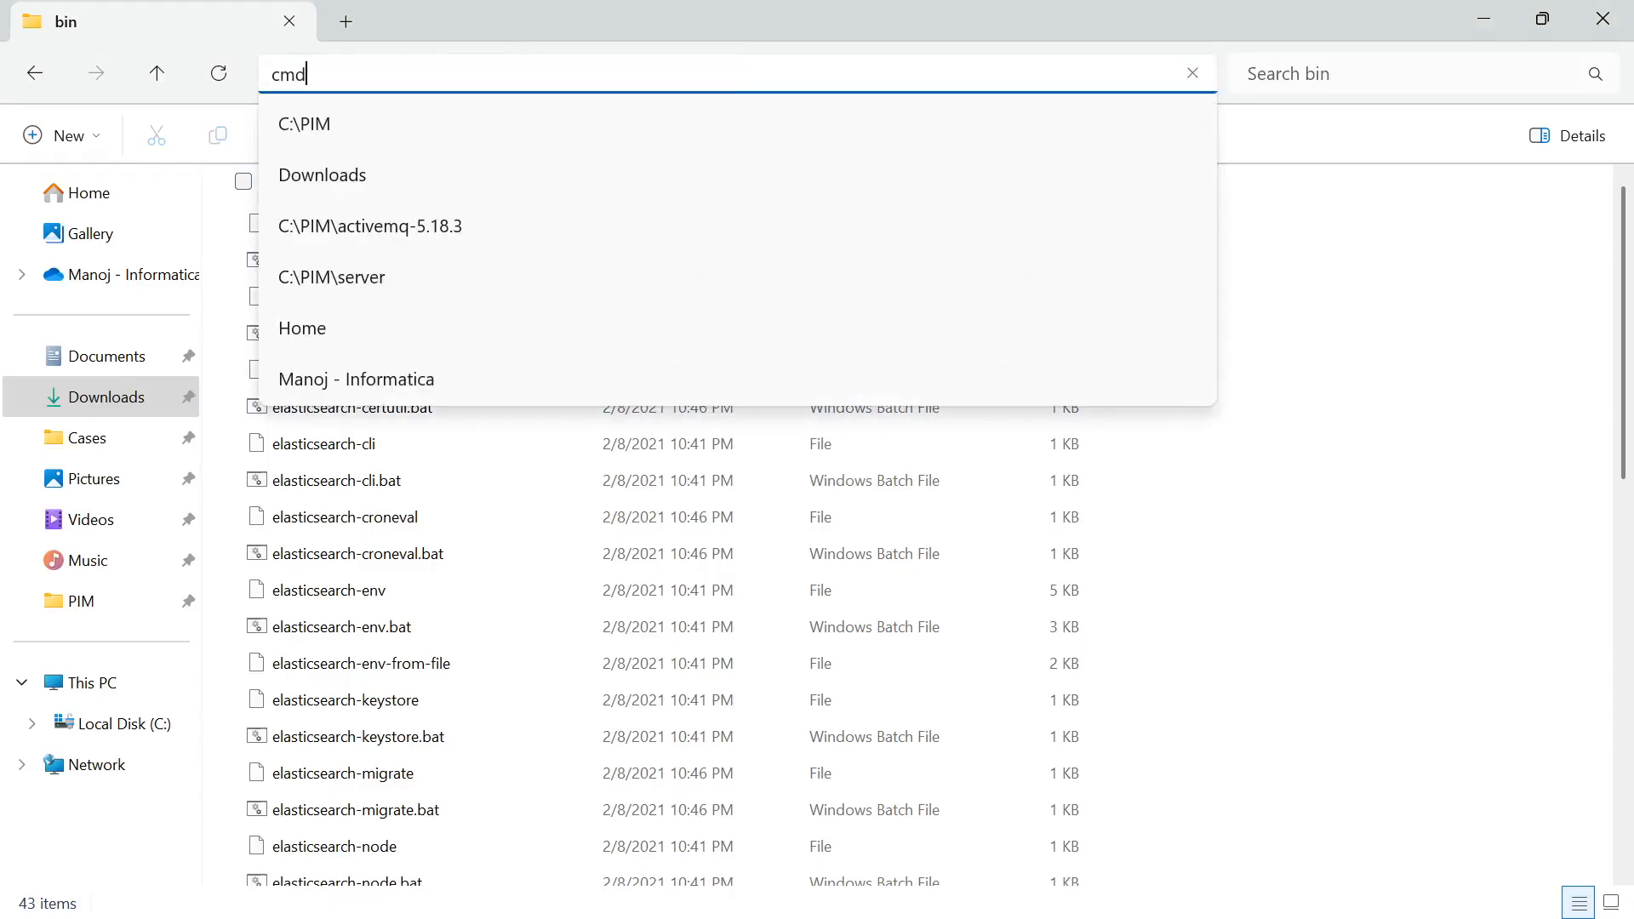
{"action": "key", "text": "Return"}
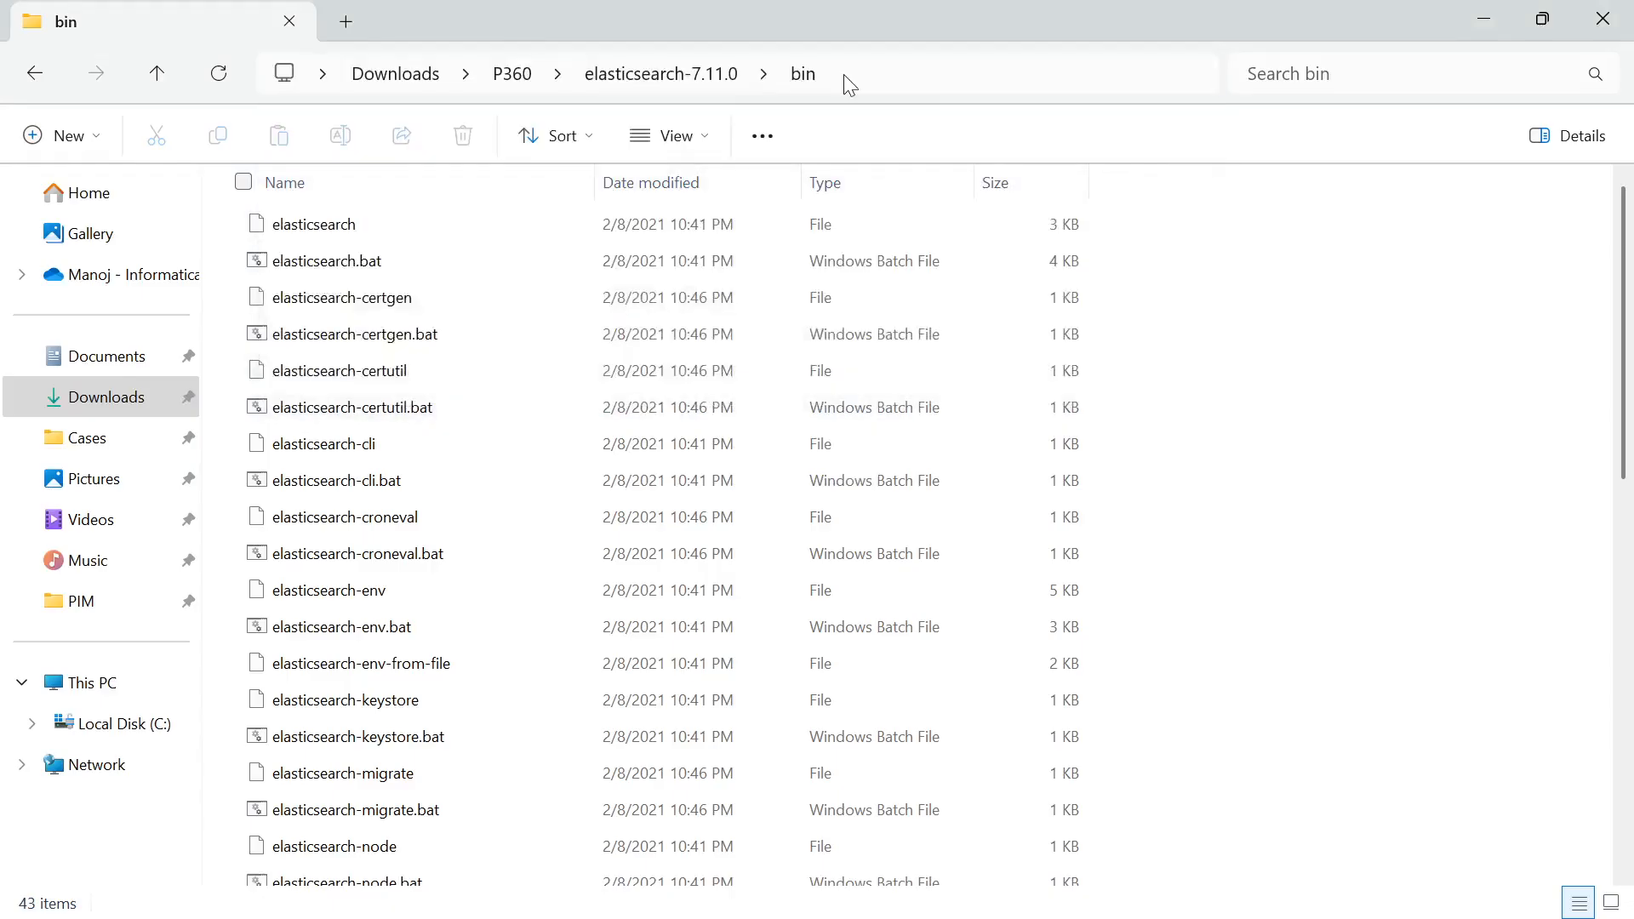
{"action": "type", "text": "ela"}
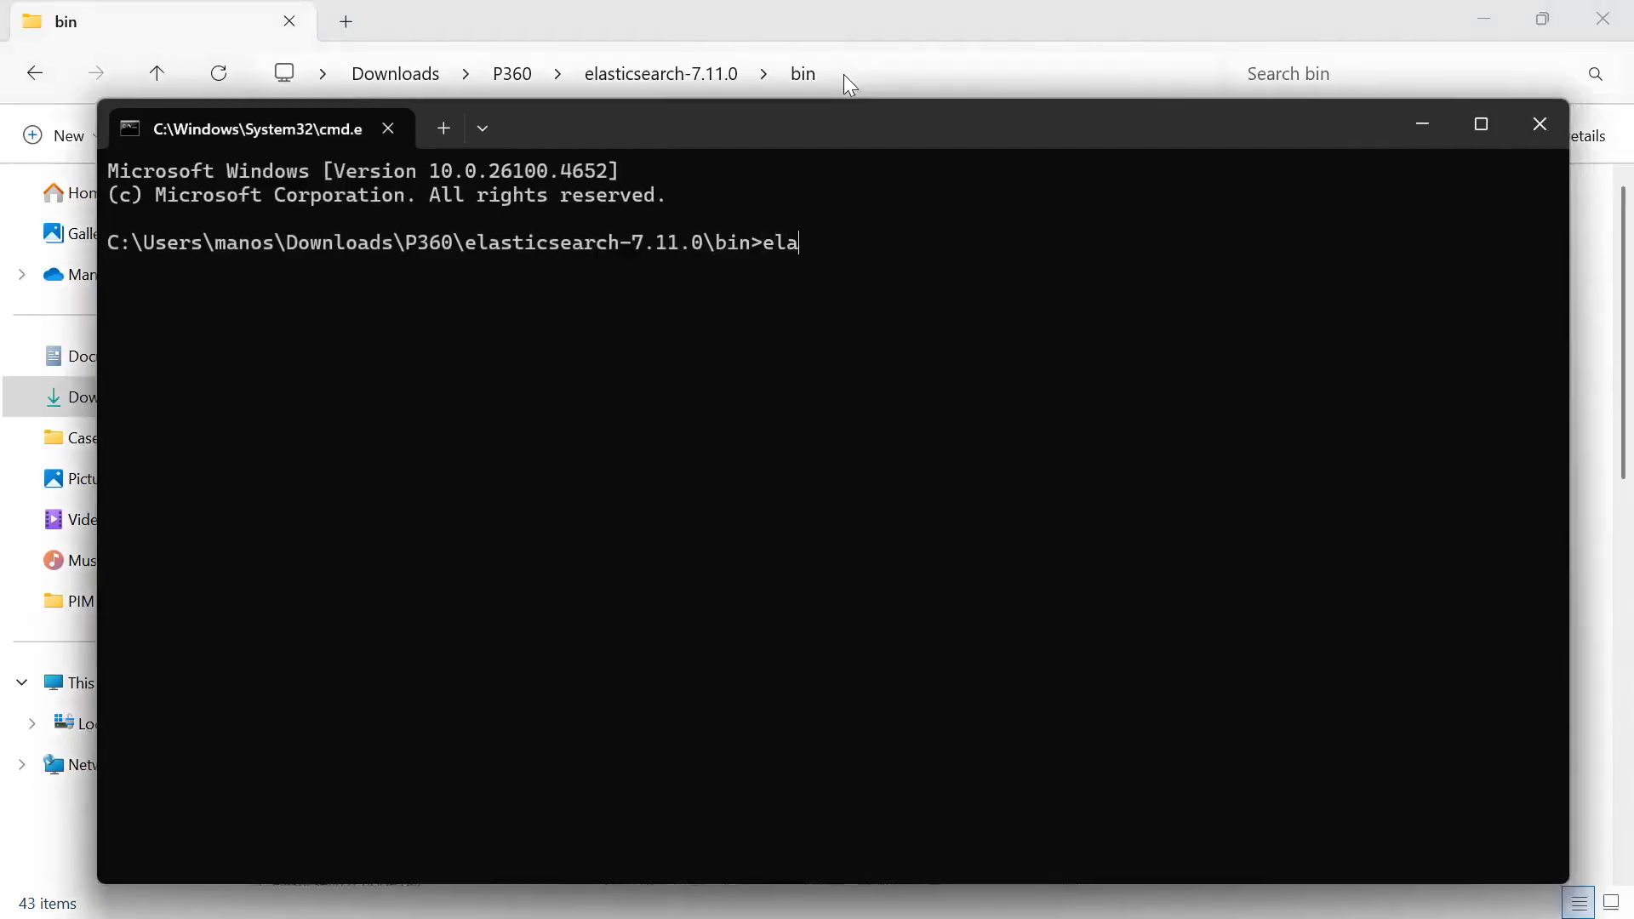
{"action": "type", "text": "stix"}
{"action": "key", "text": "BackSpace"}
{"action": "type", "text": "csearch.bat"}
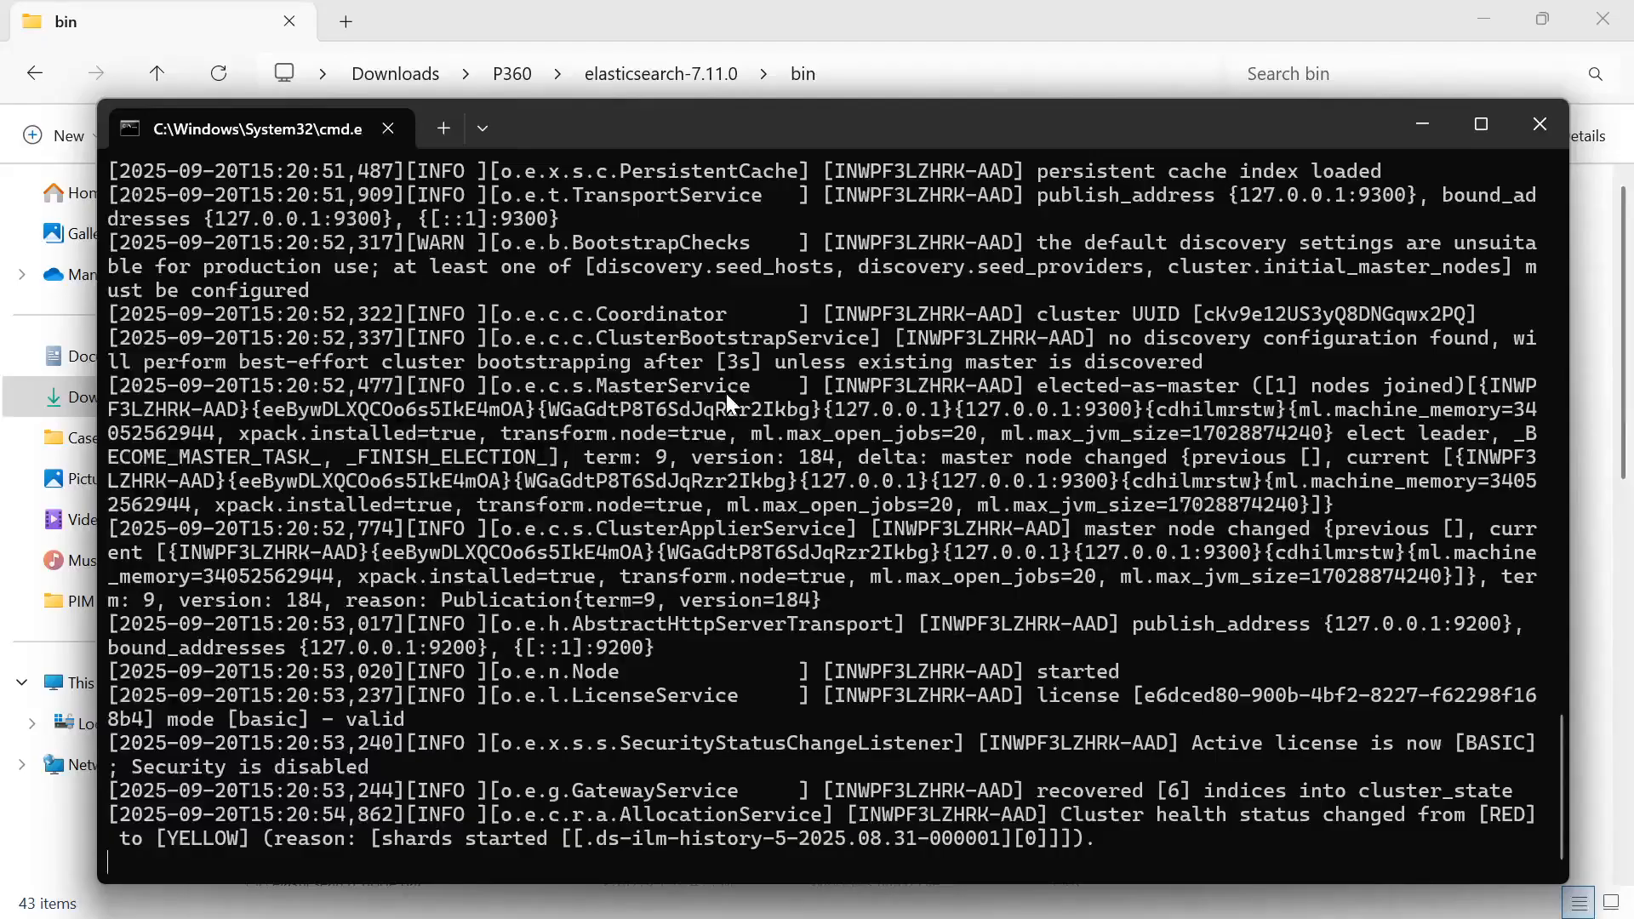
Navigate in File Explorer to the activemq-5.18.3\activemq\bin\win64 folder under P360
{"action": "key", "text": "alt+Tab"}
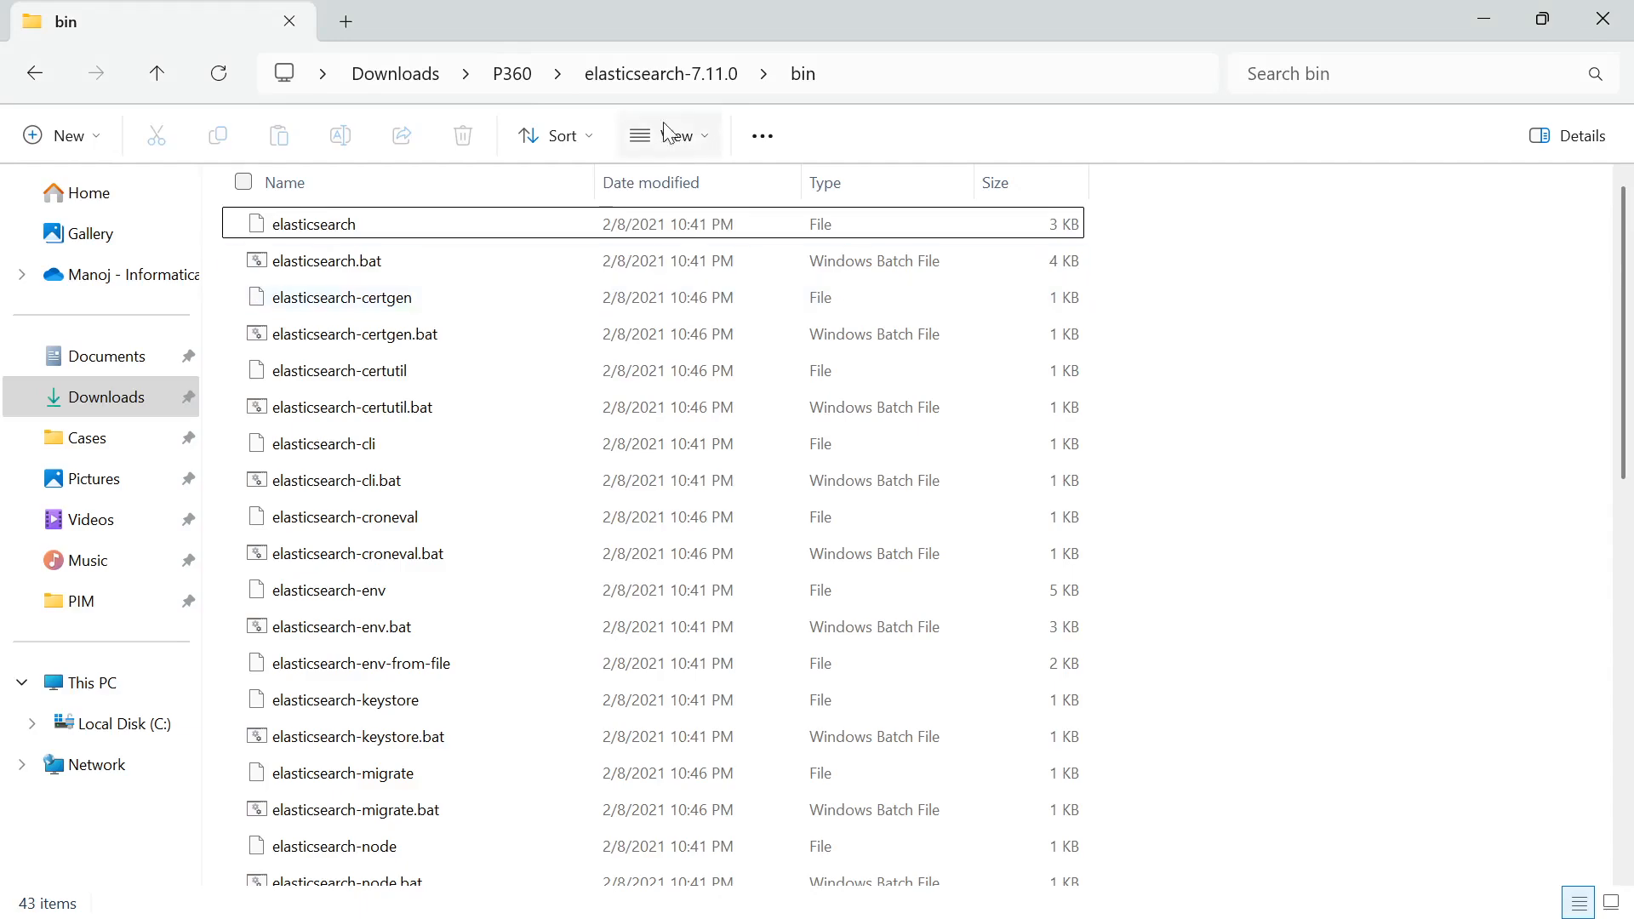
{"action": "left_click", "coordinate": [513, 74]}
{"action": "double_click", "coordinate": [392, 224]}
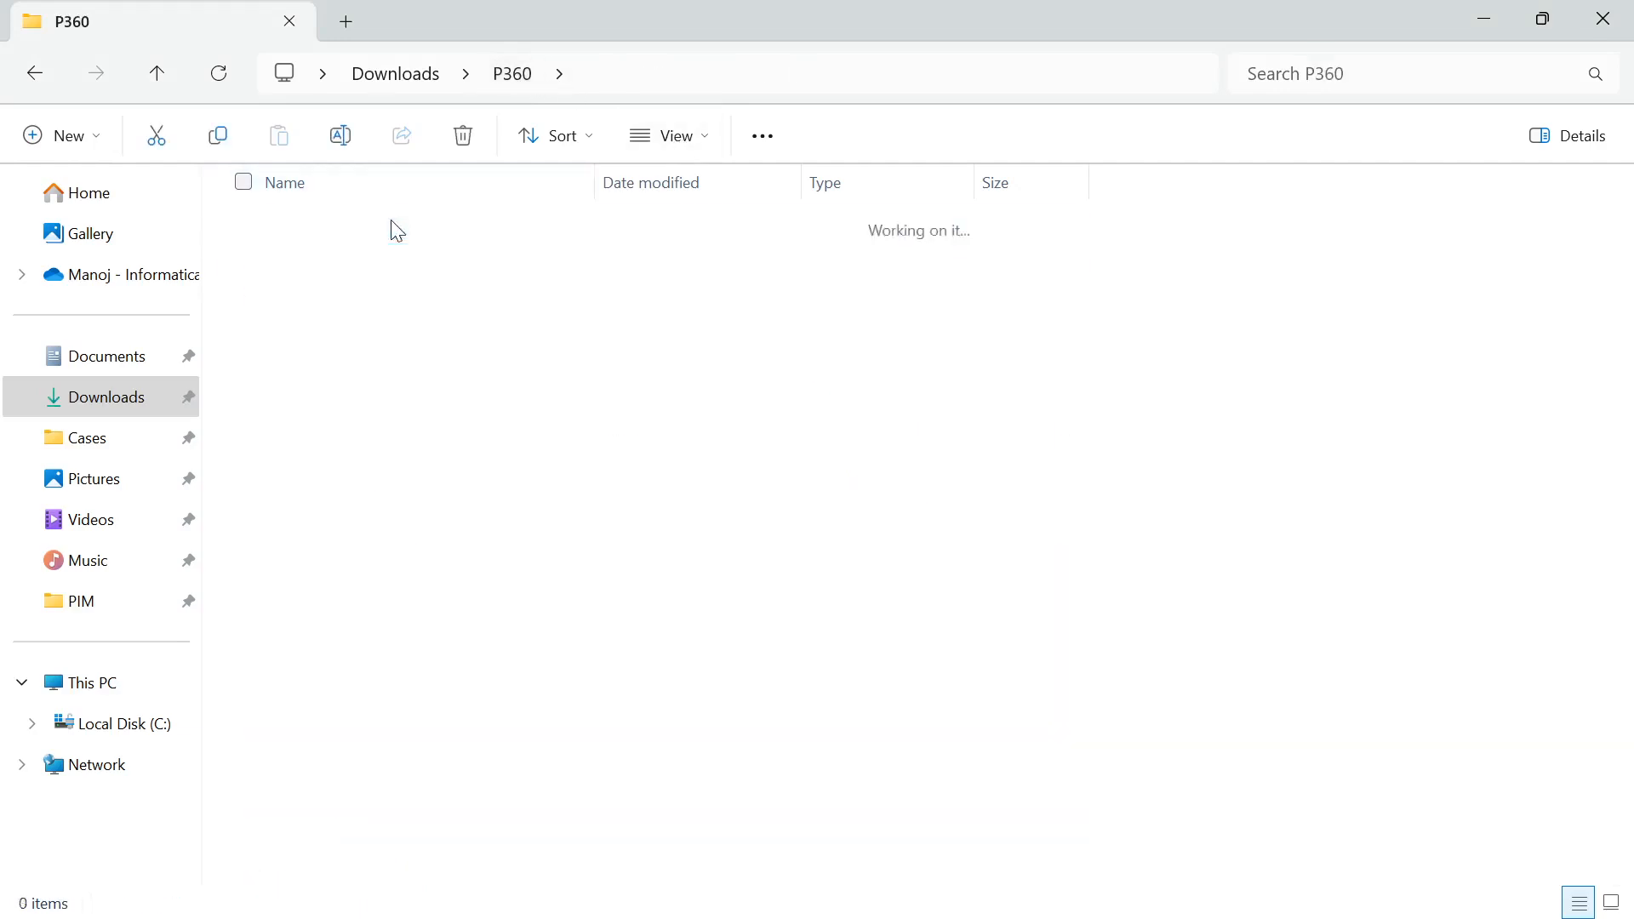
{"action": "double_click", "coordinate": [392, 224]}
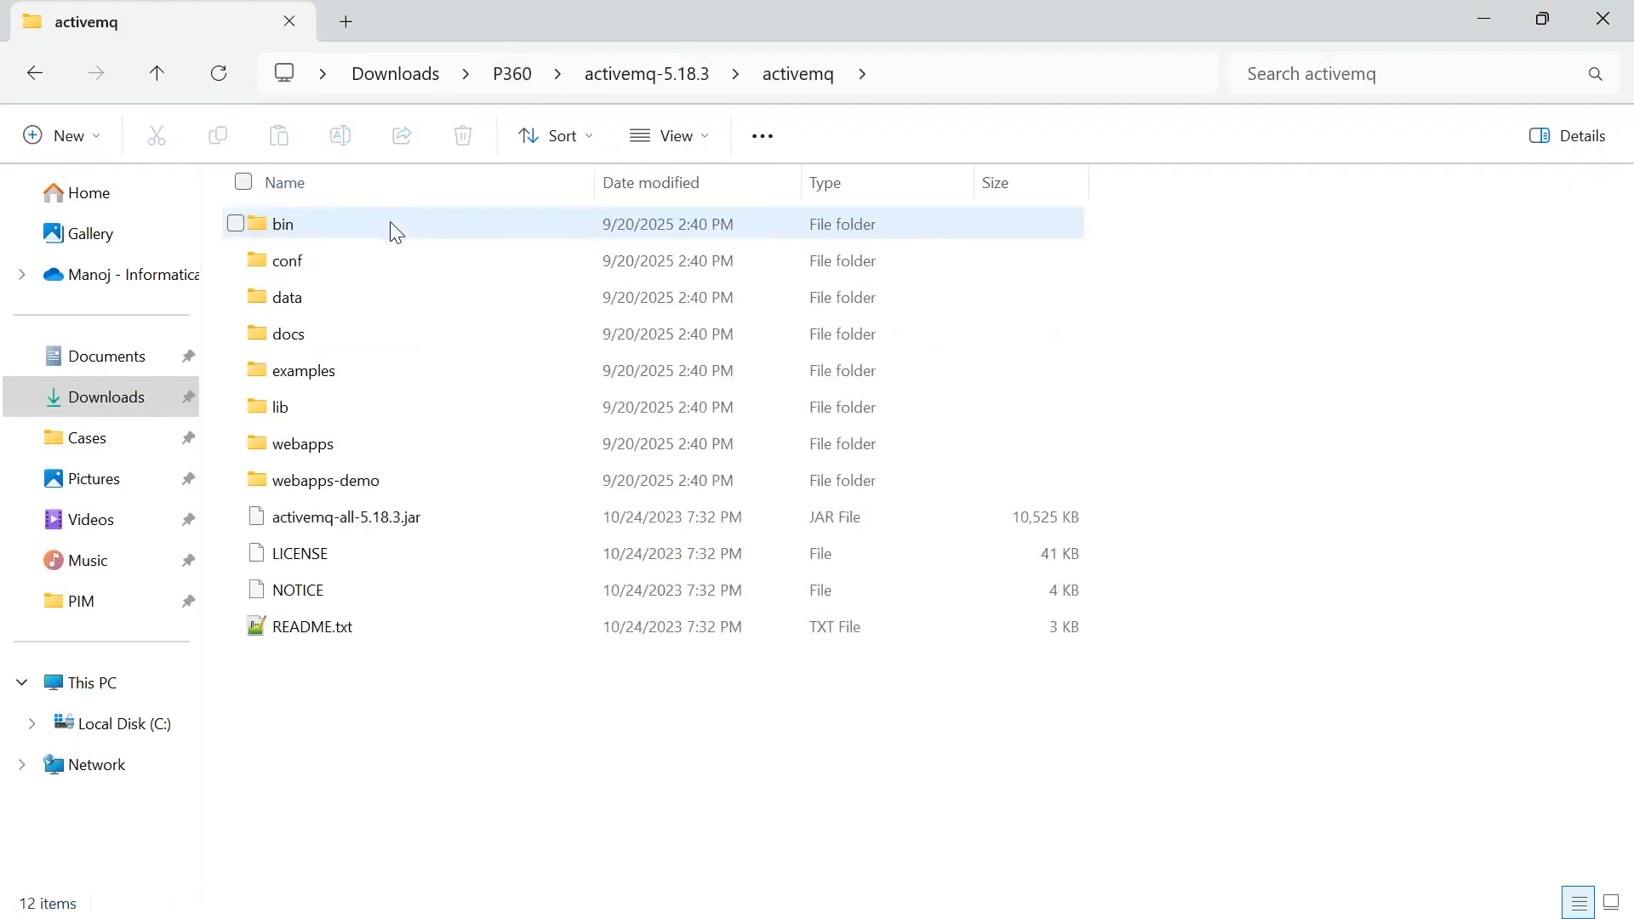
{"action": "double_click", "coordinate": [329, 235]}
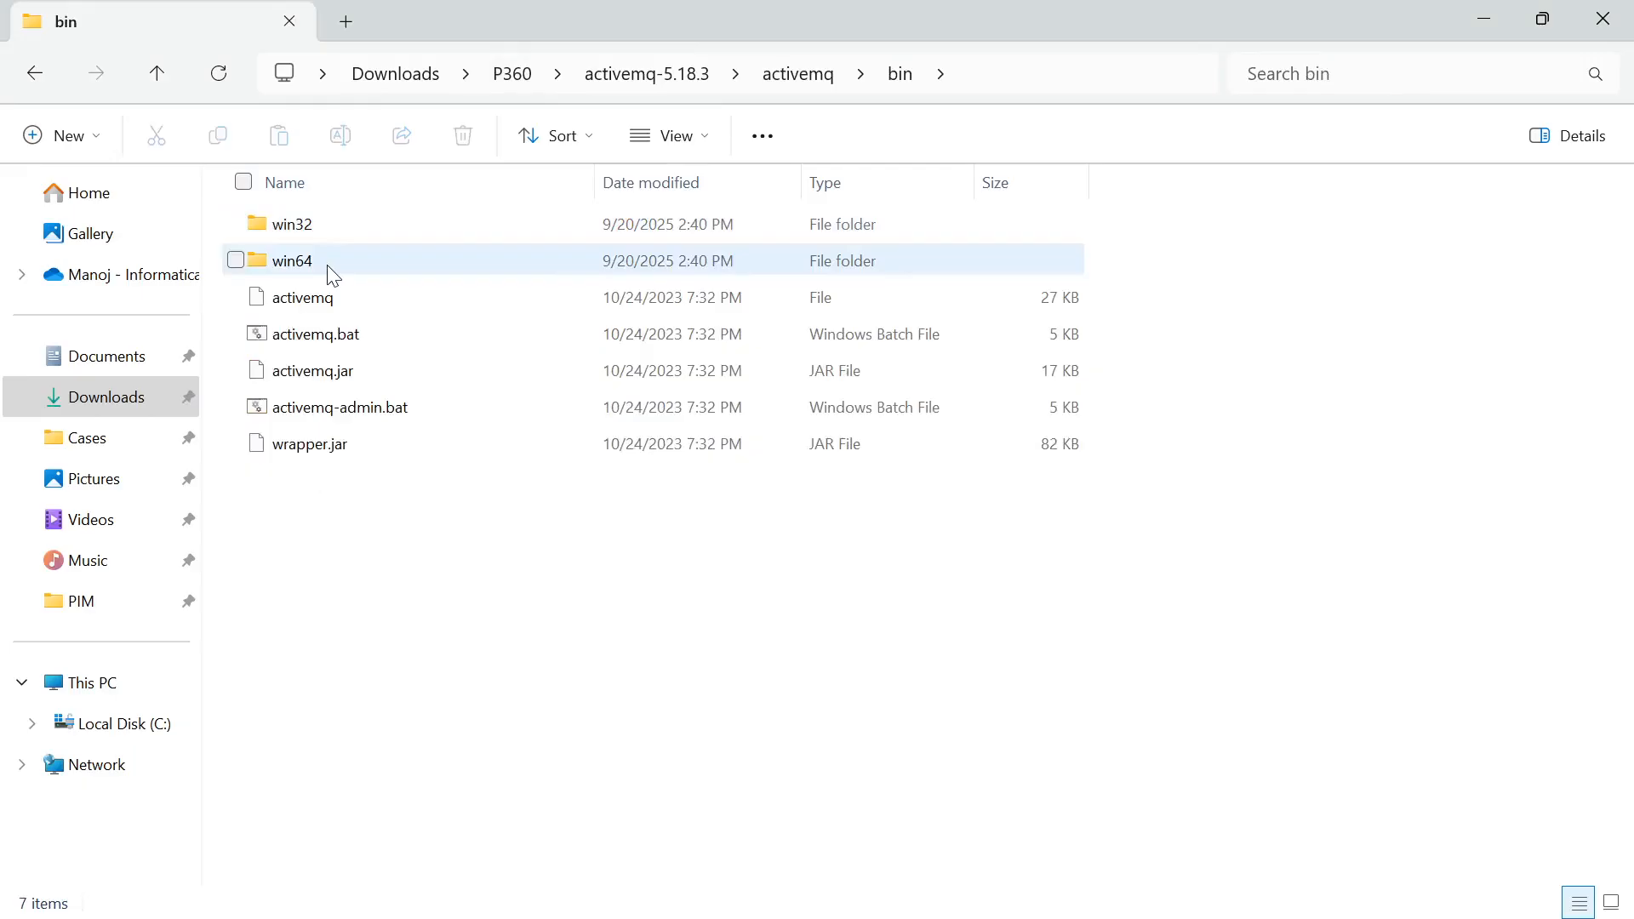
{"action": "double_click", "coordinate": [330, 264]}
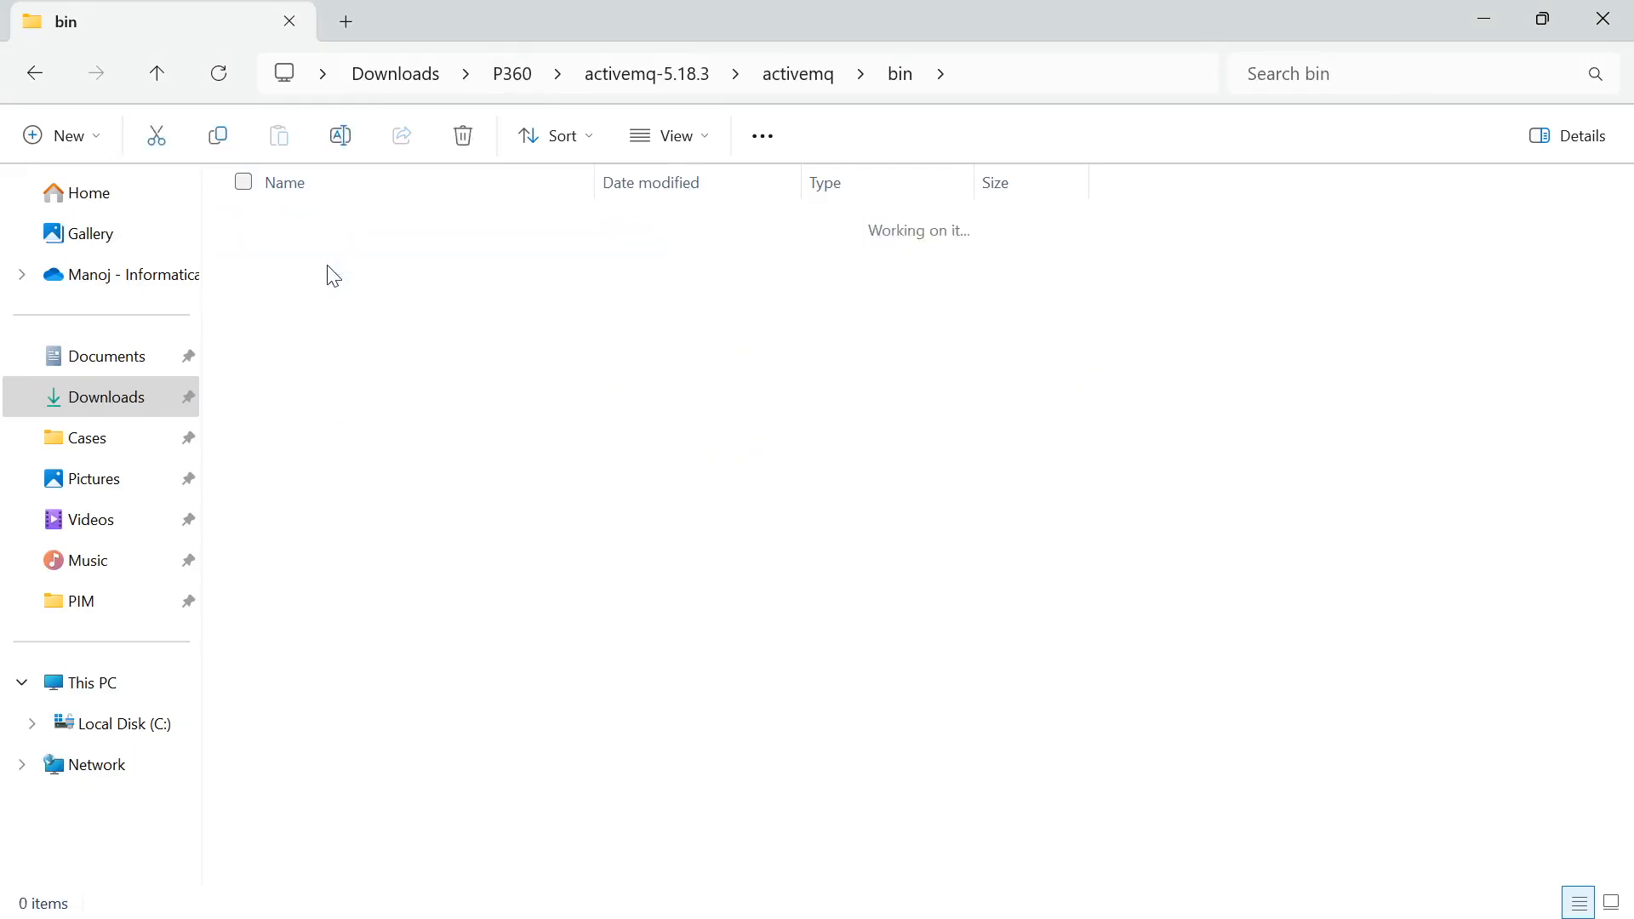
Open a command prompt in the win64 folder and start ActiveMQ with activemq.bat
{"action": "left_click", "coordinate": [1074, 79]}
{"action": "type", "text": "cmd"}
{"action": "key", "text": "Return"}
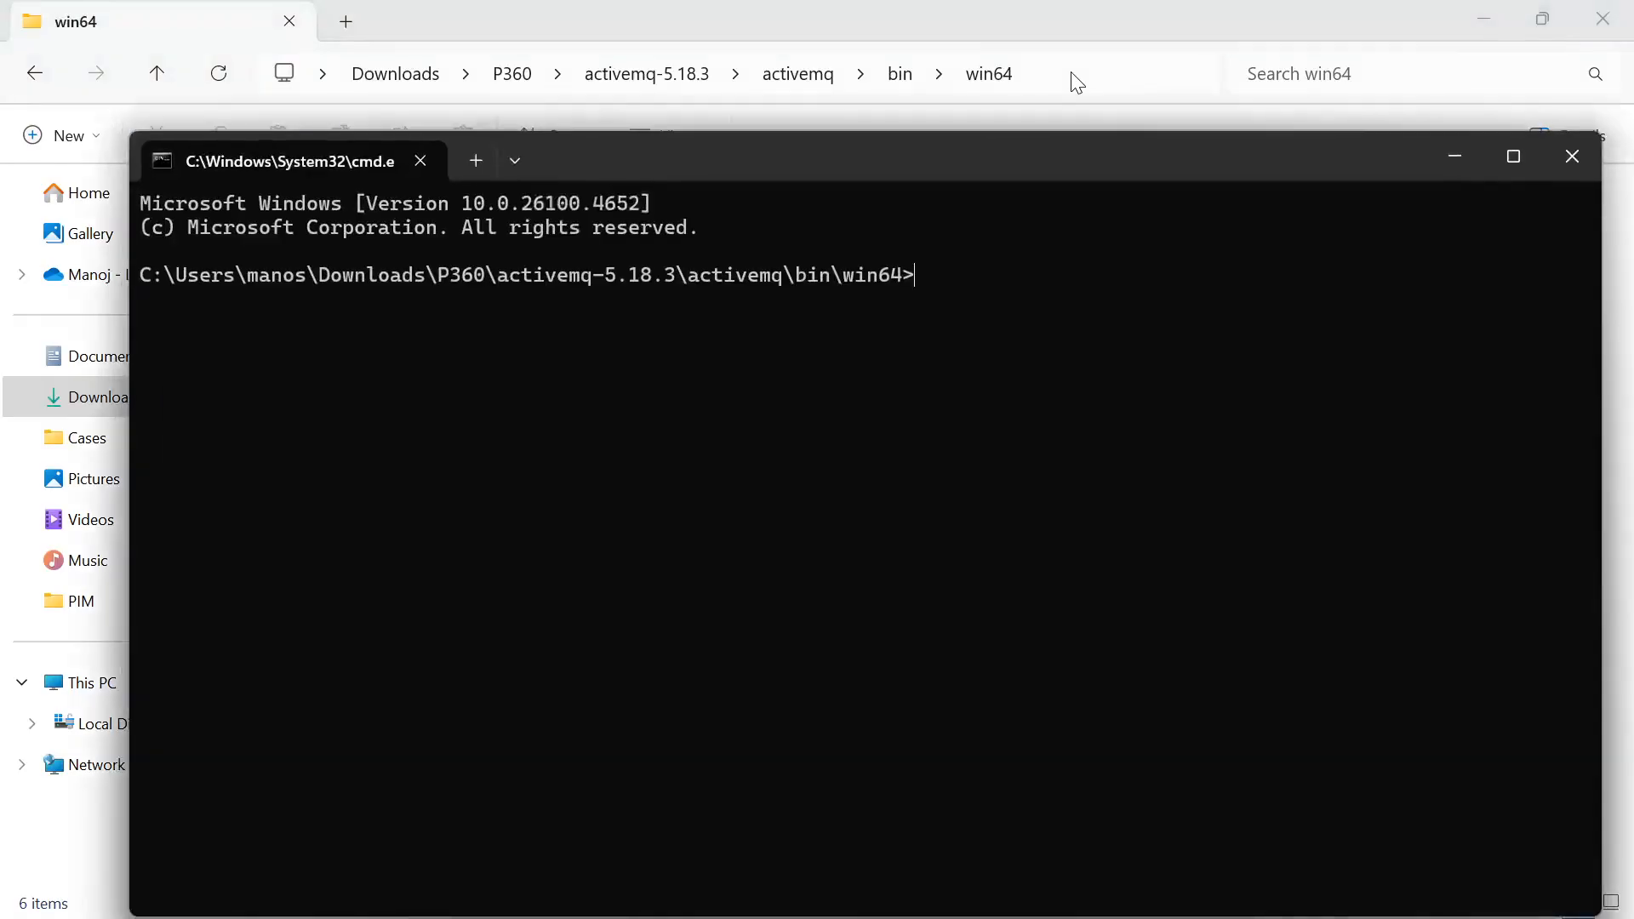
{"action": "type", "text": "activemq.bat"}
{"action": "key", "text": "Return"}
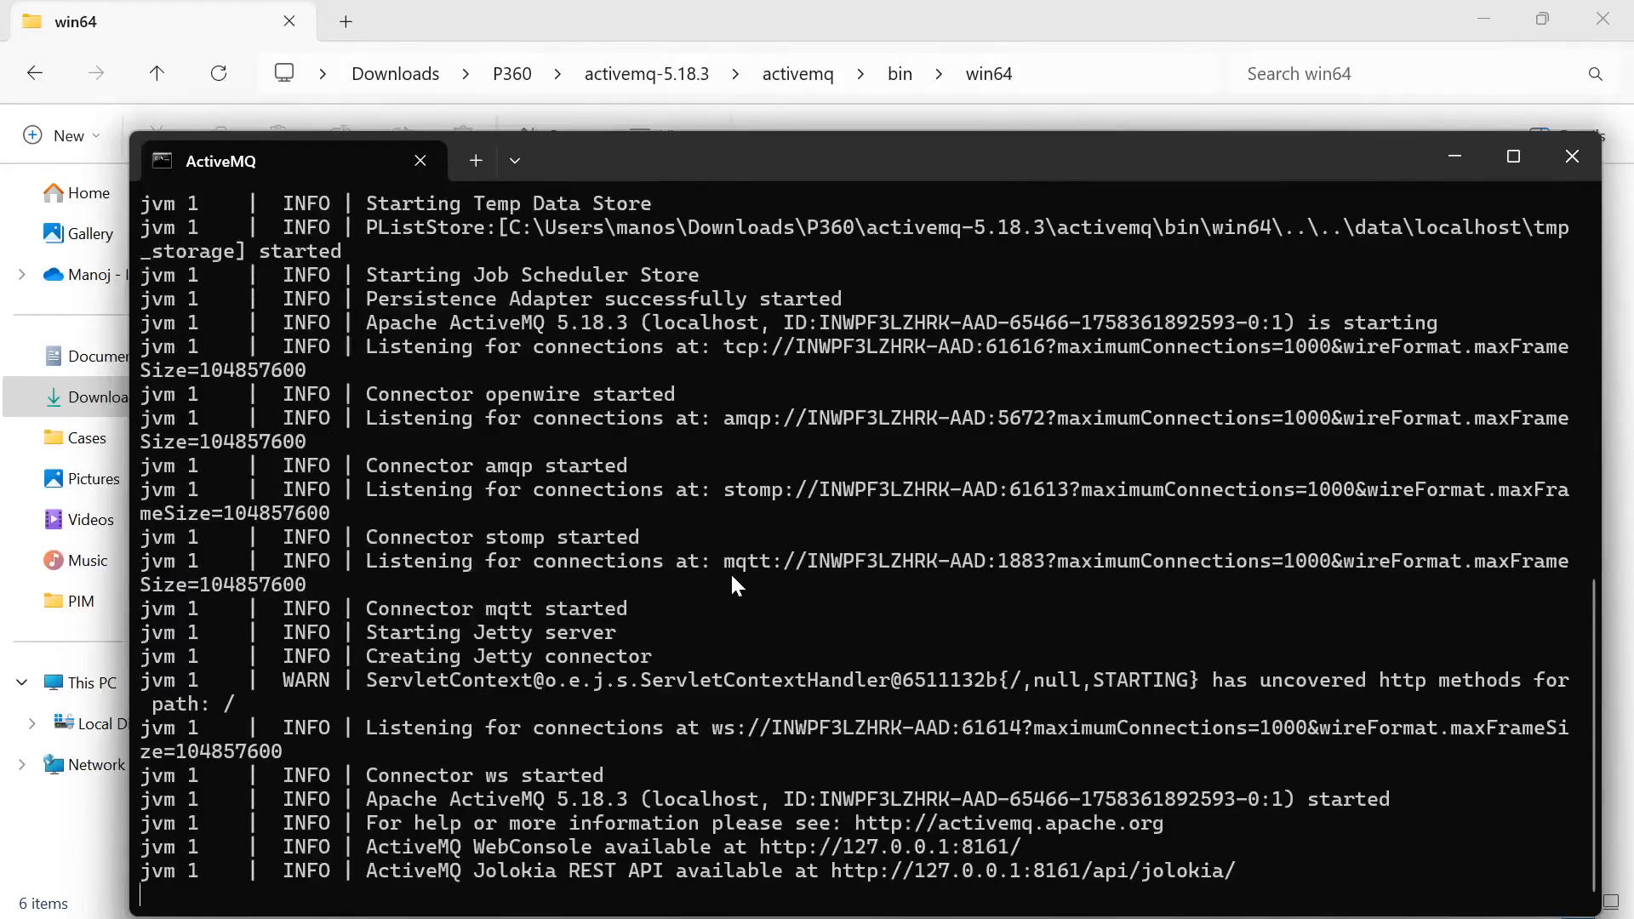
Open the system Environment Variables dialog and review the JAVA_HOME system variable
{"action": "key", "text": "alt+Tab"}
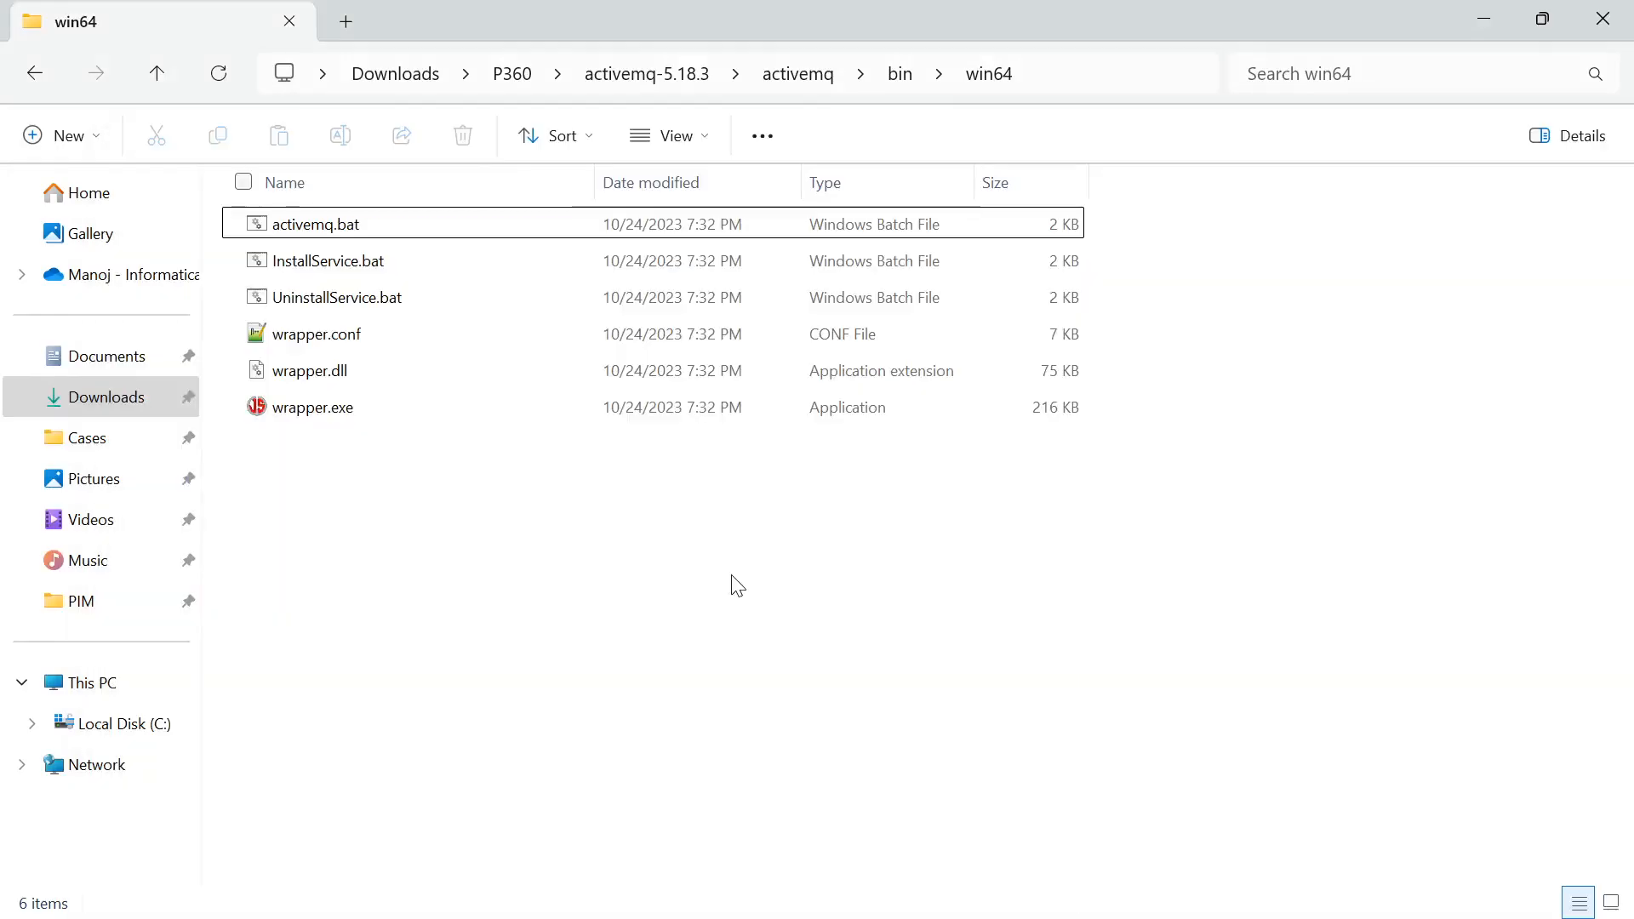
{"action": "key", "text": "super"}
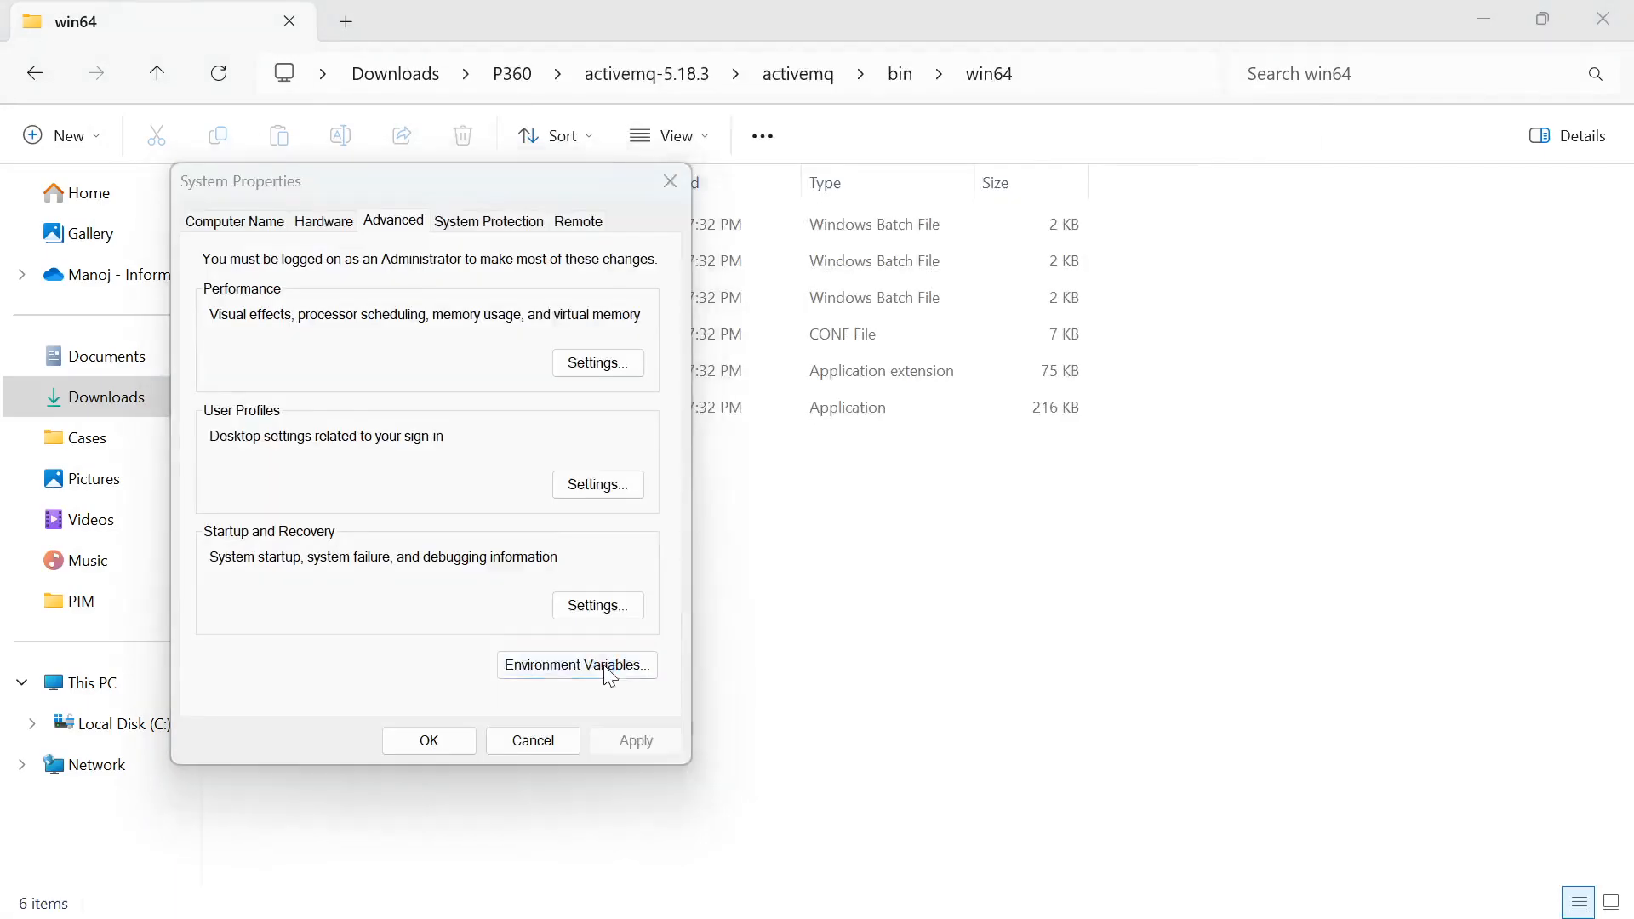
{"action": "left_click", "coordinate": [606, 673]}
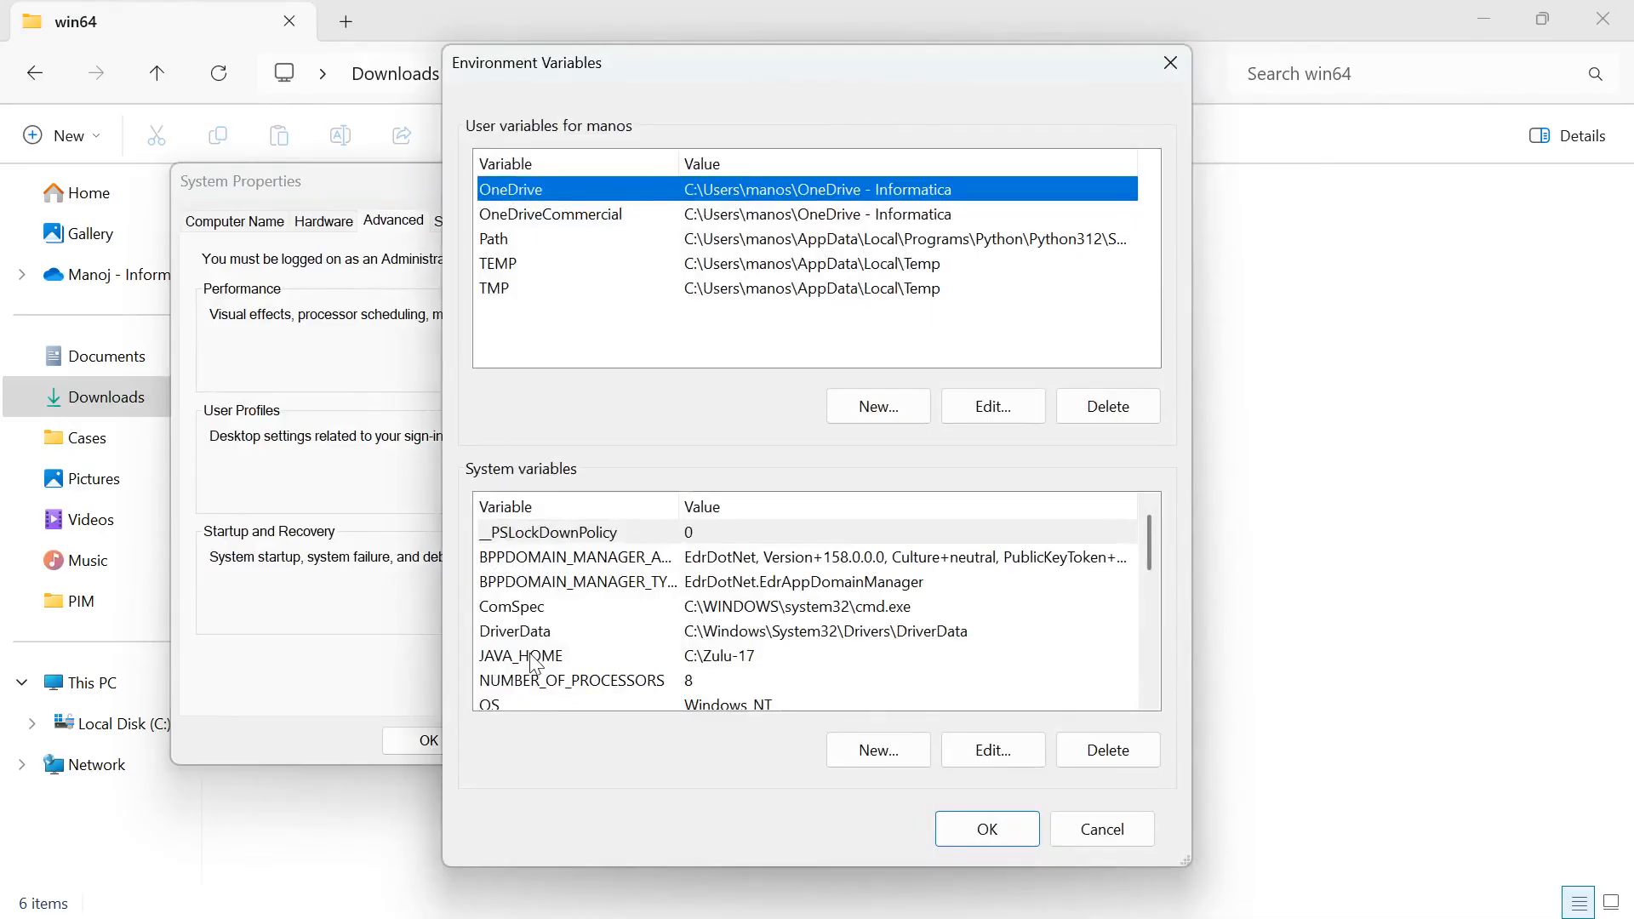
{"action": "left_click", "coordinate": [600, 664]}
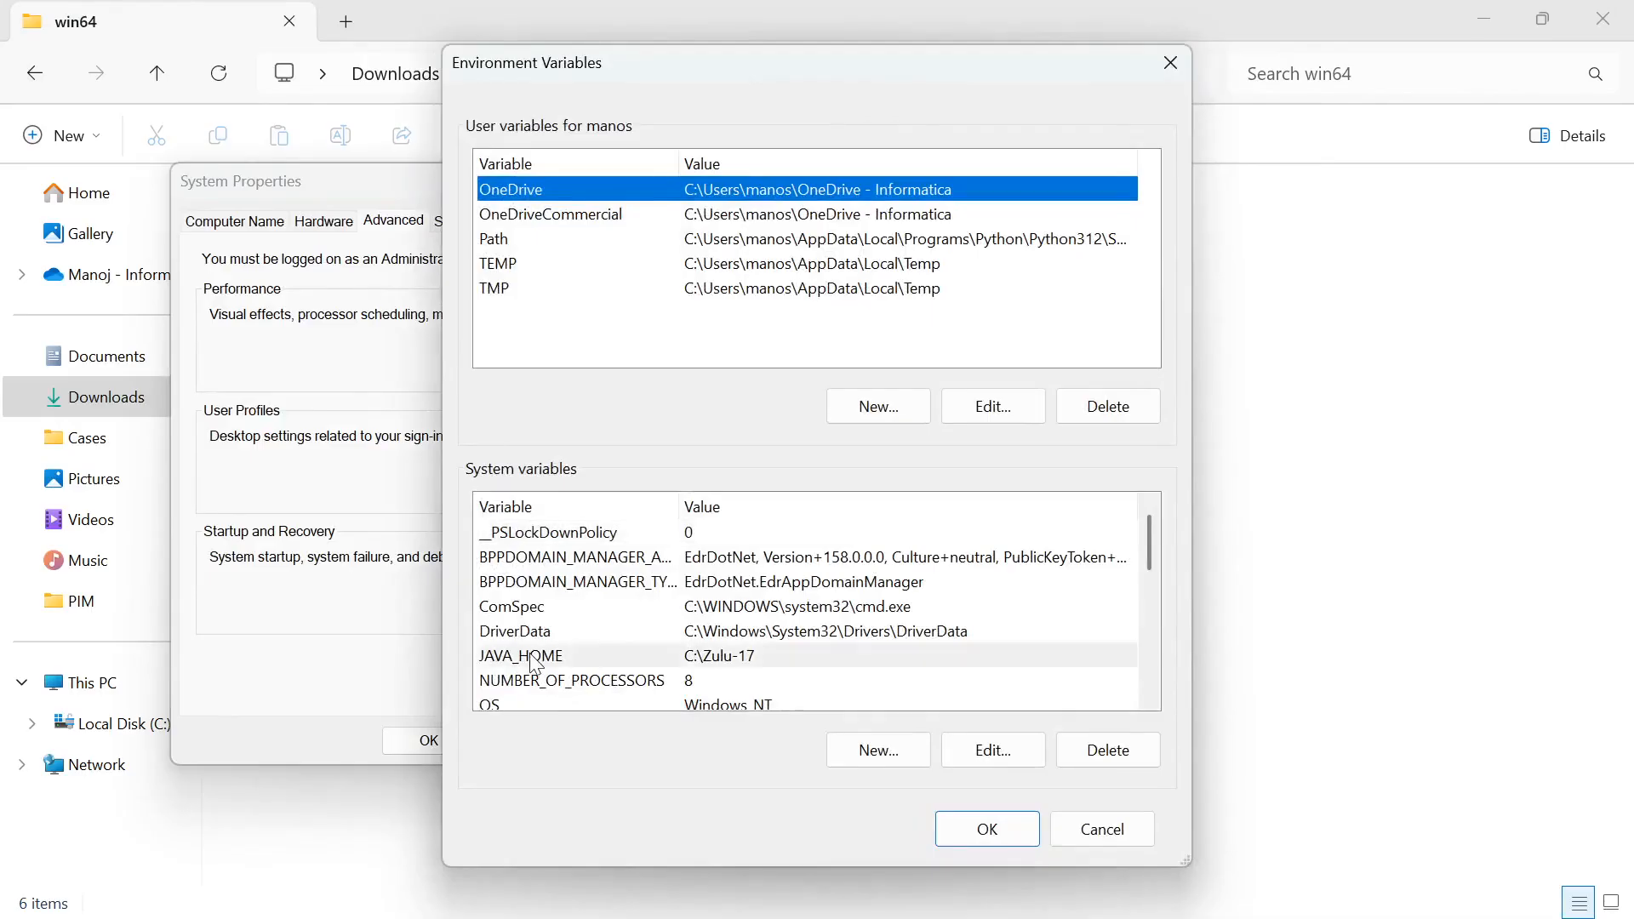
{"action": "left_click", "coordinate": [877, 750]}
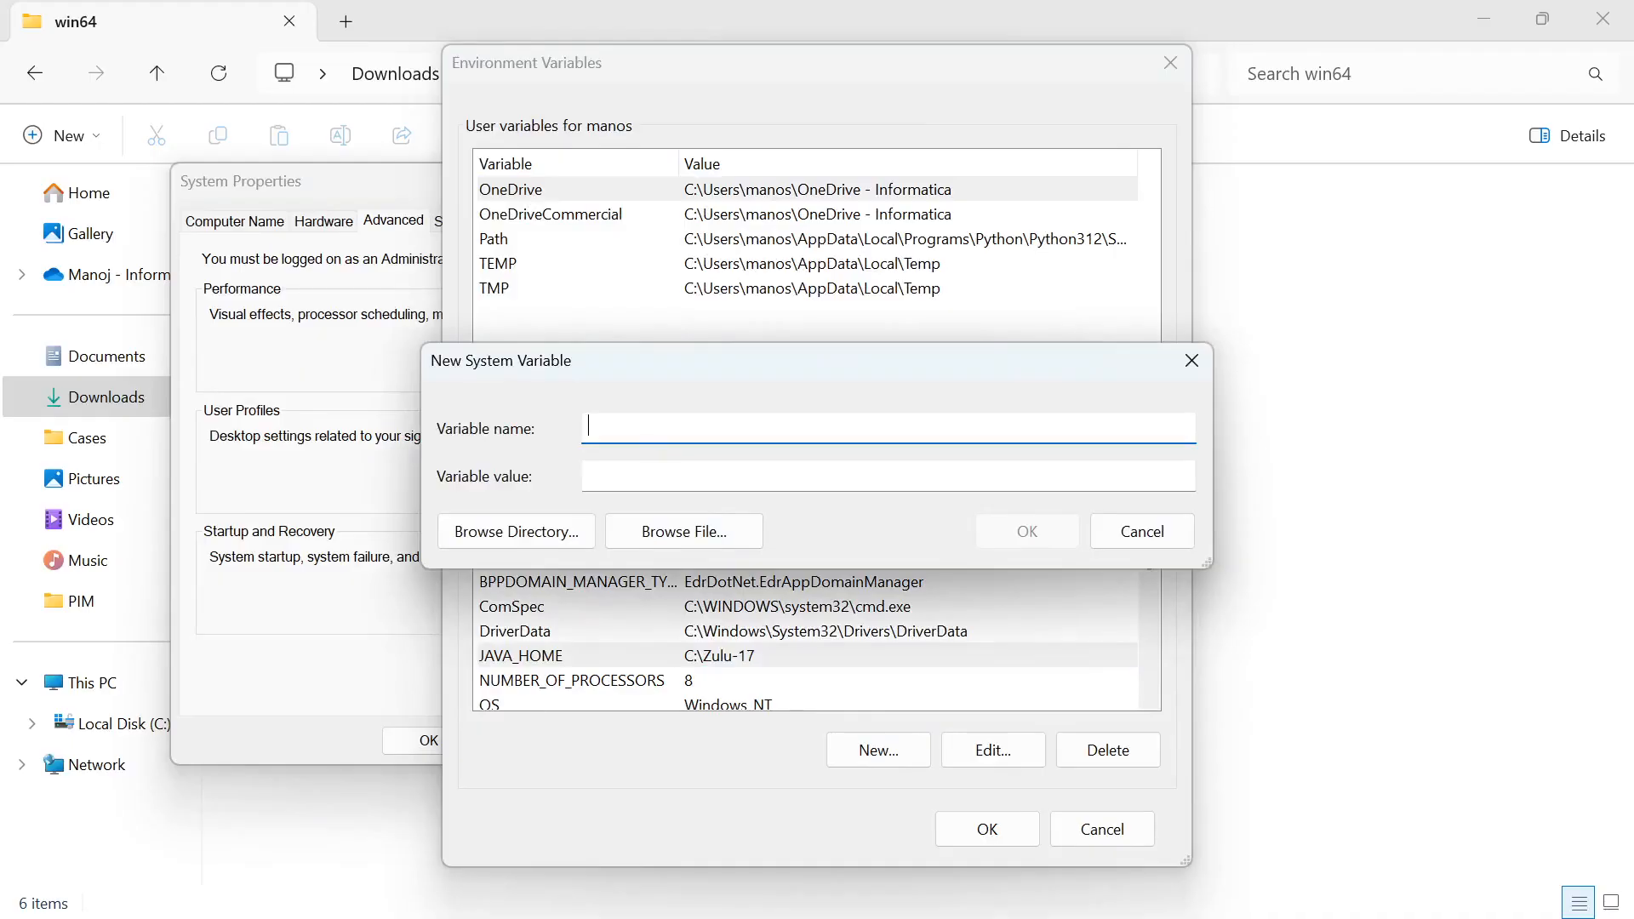
{"action": "left_click", "coordinate": [1142, 530]}
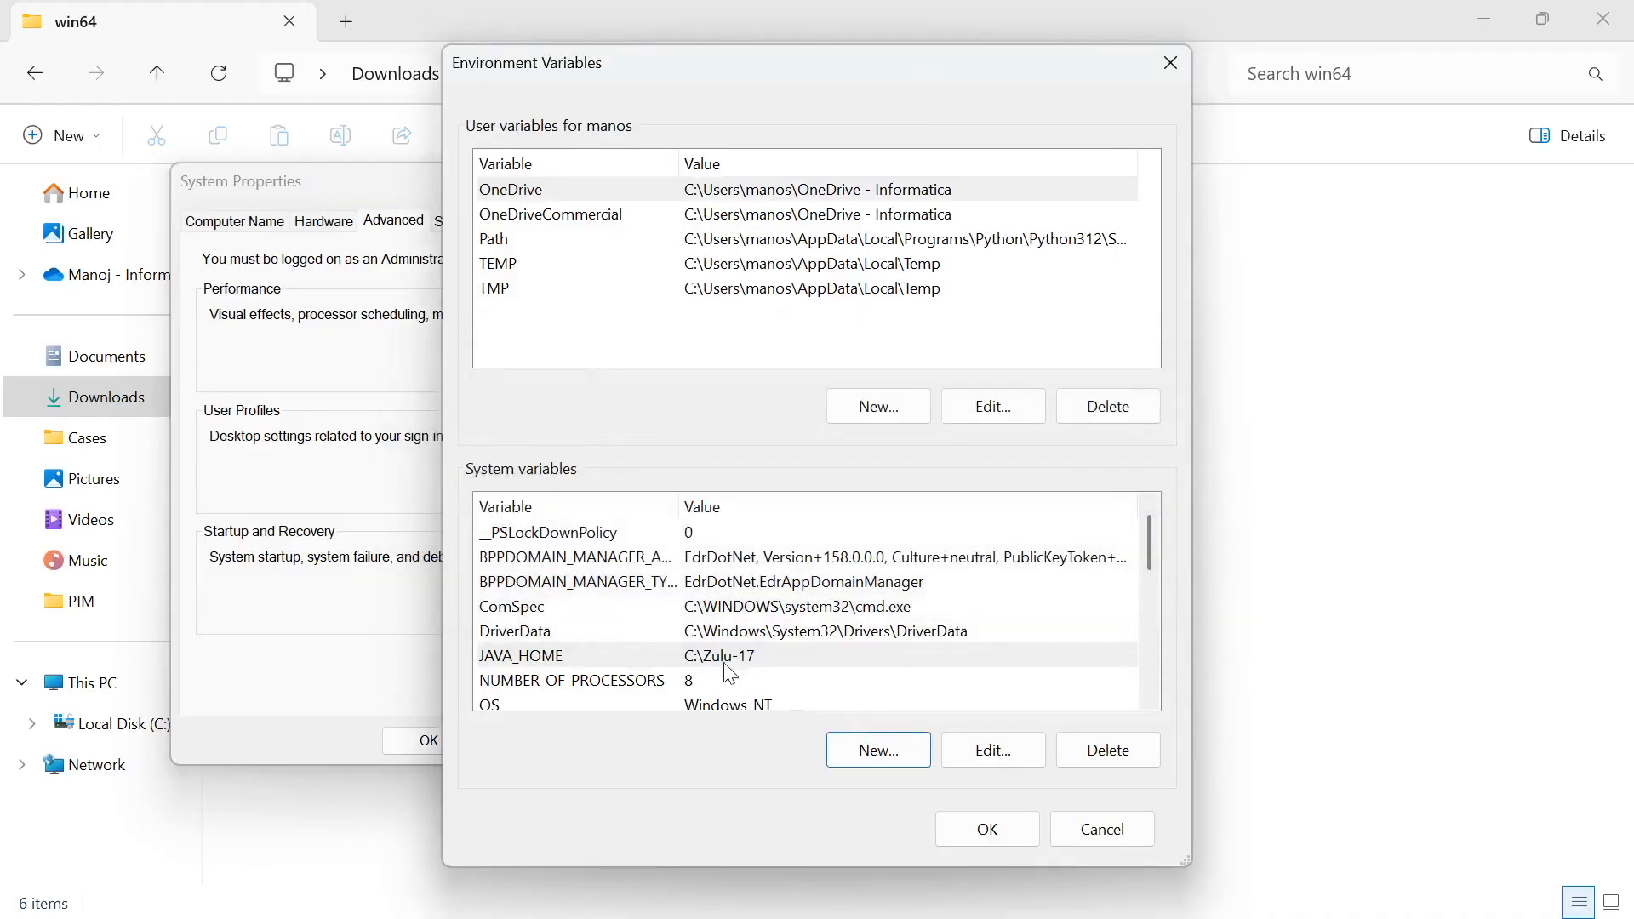
Open the system Path variable for editing, review its entries, and close all the environment variable dialogs without changes
{"action": "scroll", "coordinate": [730, 673], "scroll_direction": "down", "scroll_amount": 1}
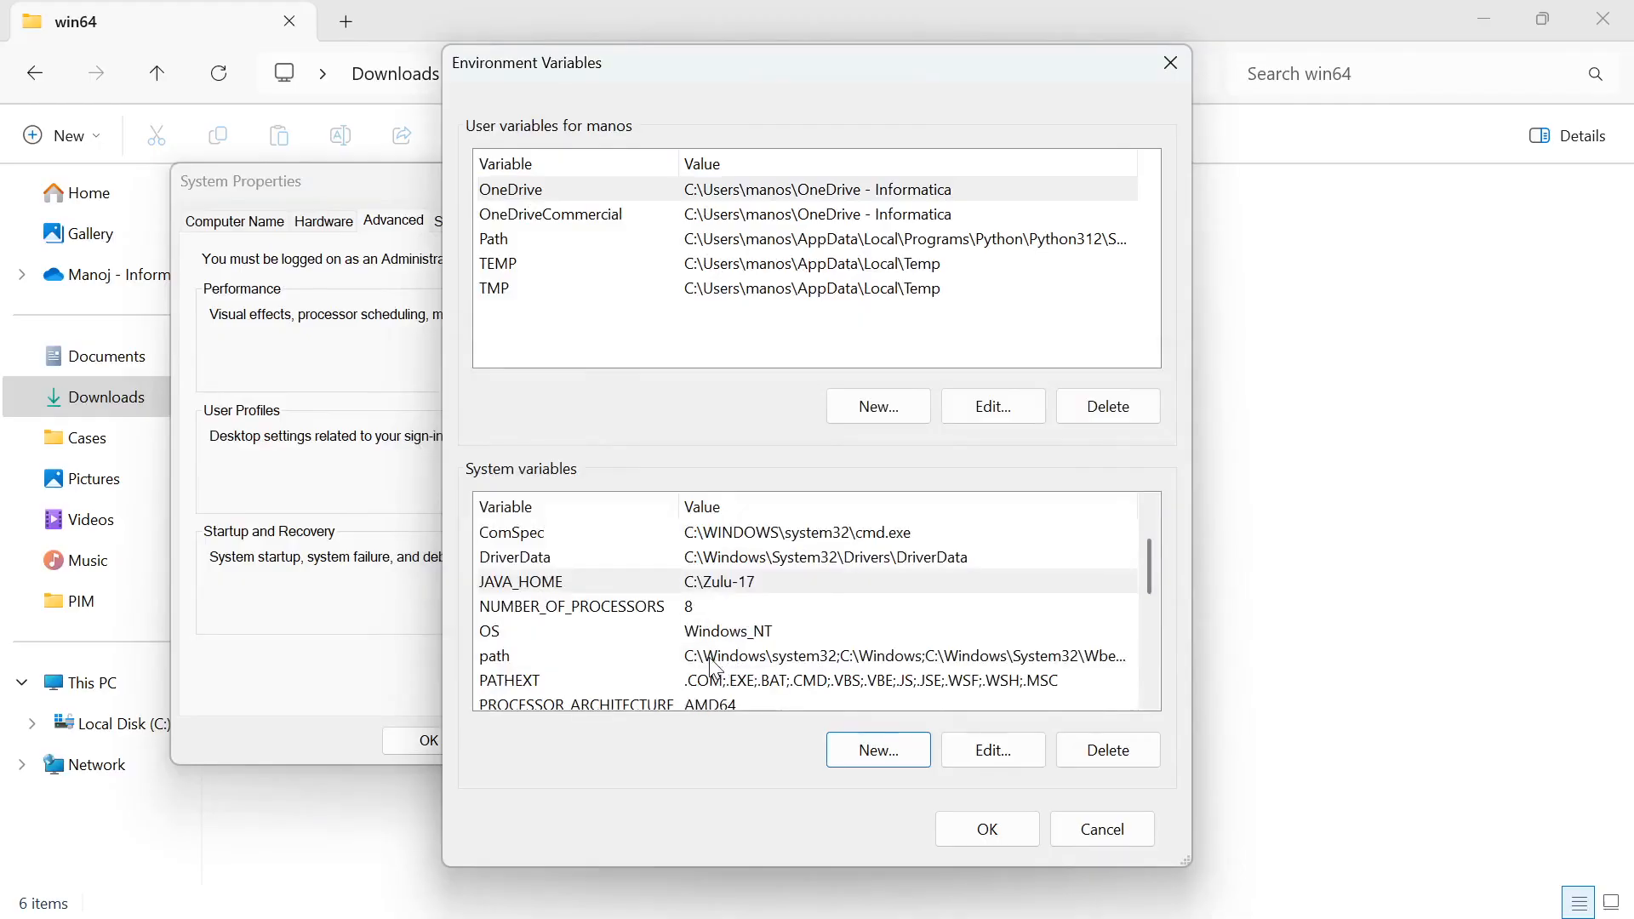
{"action": "left_click", "coordinate": [713, 659]}
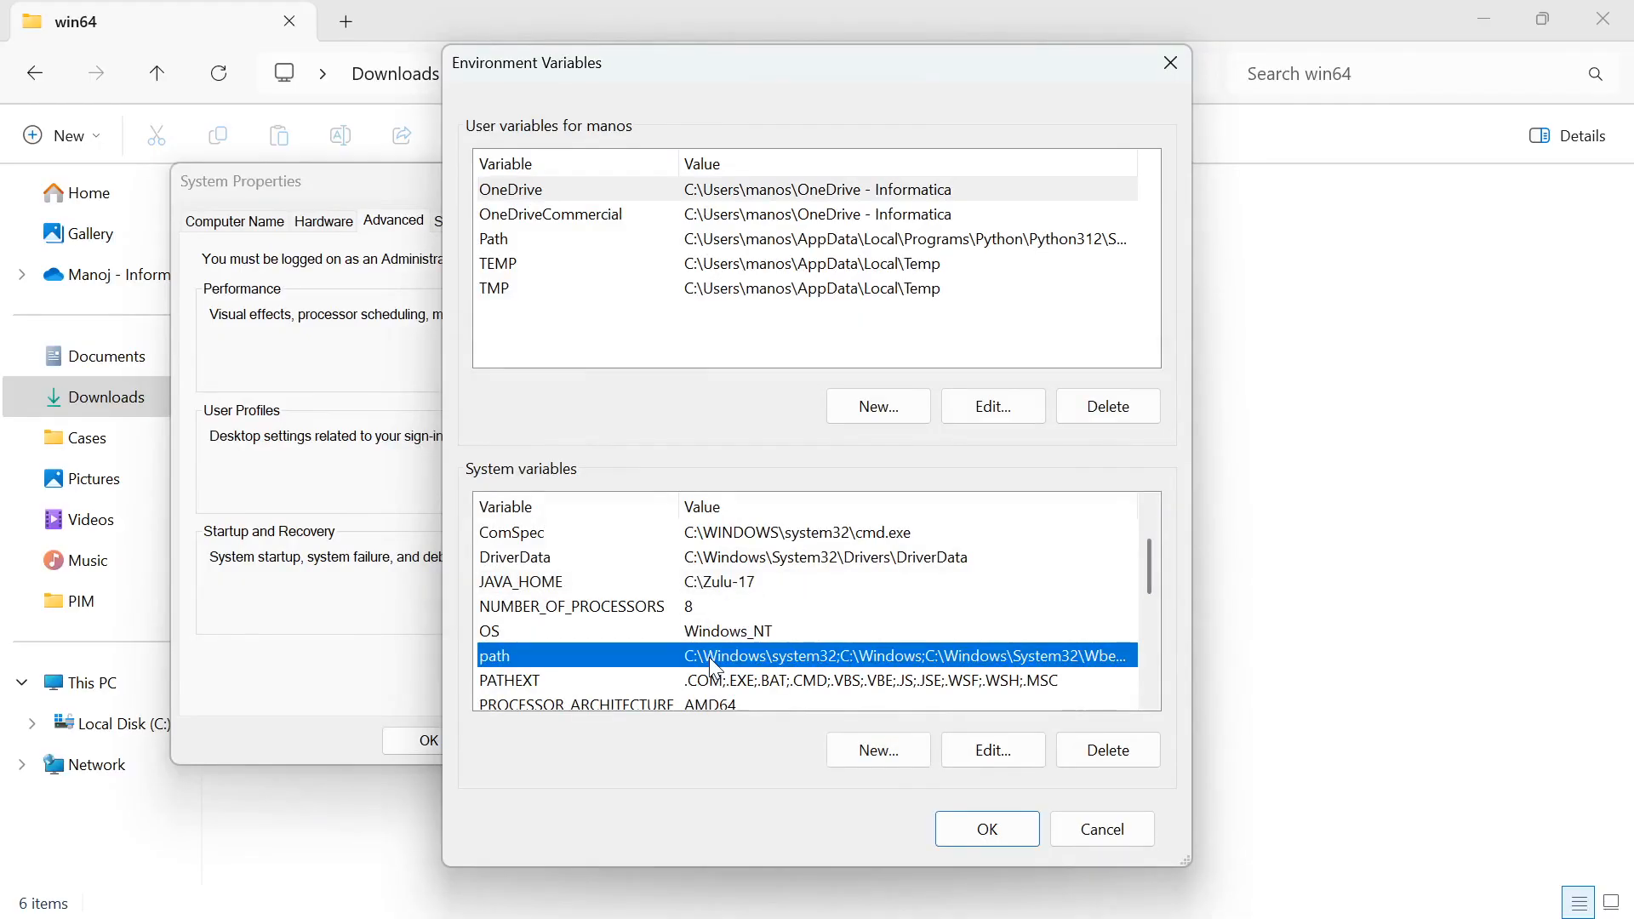
{"action": "double_click", "coordinate": [709, 658]}
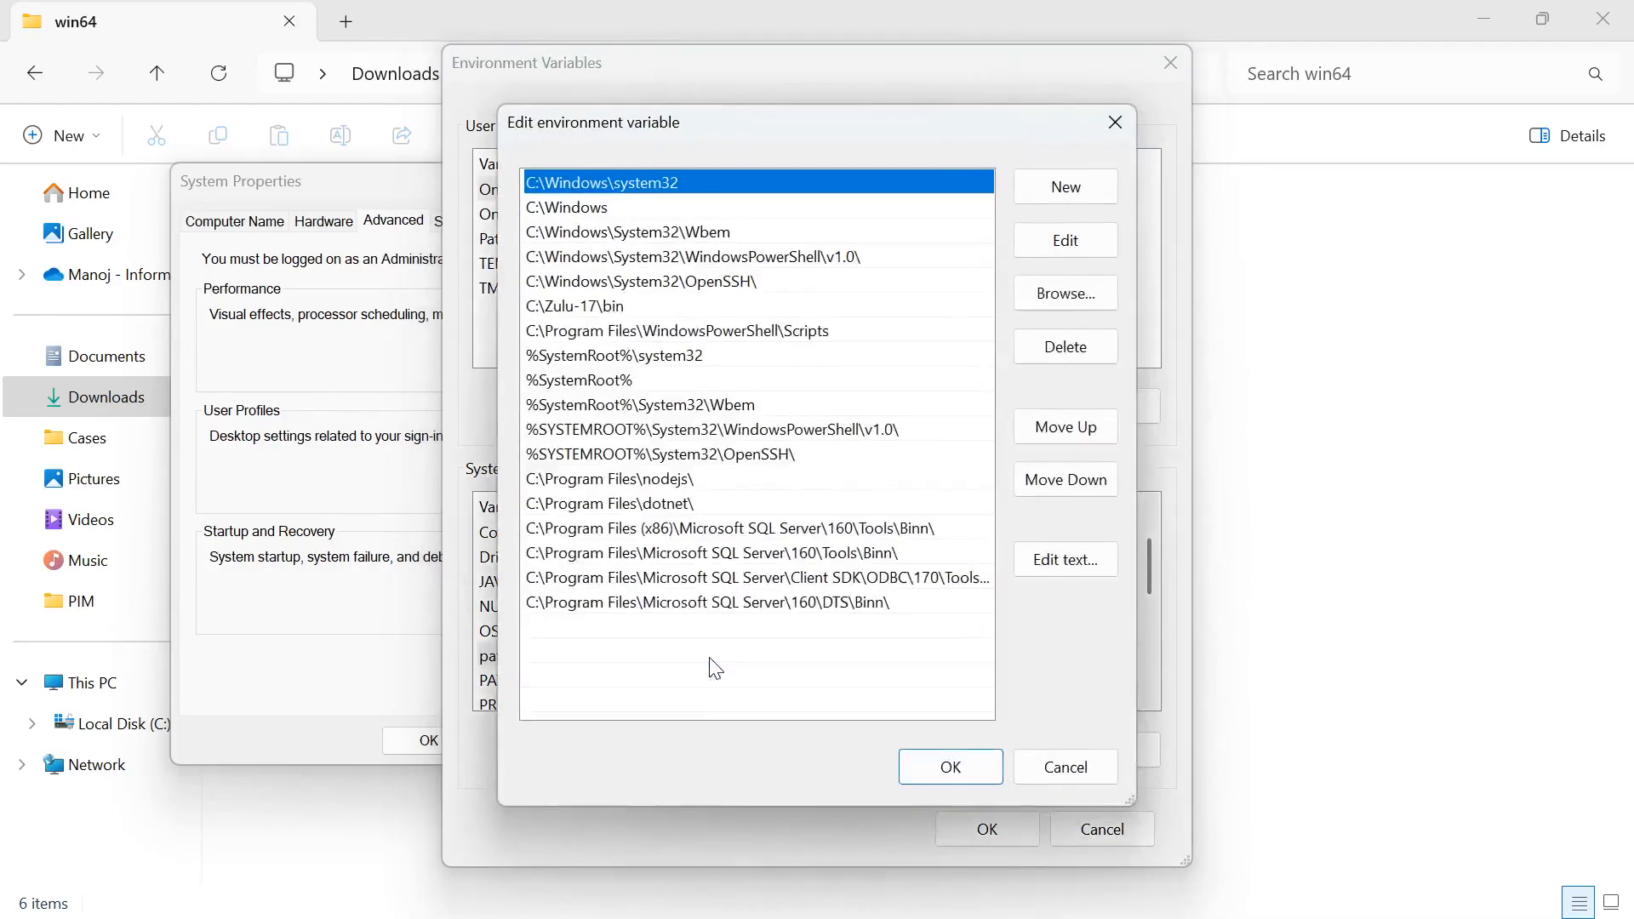
{"action": "left_click", "coordinate": [1075, 194]}
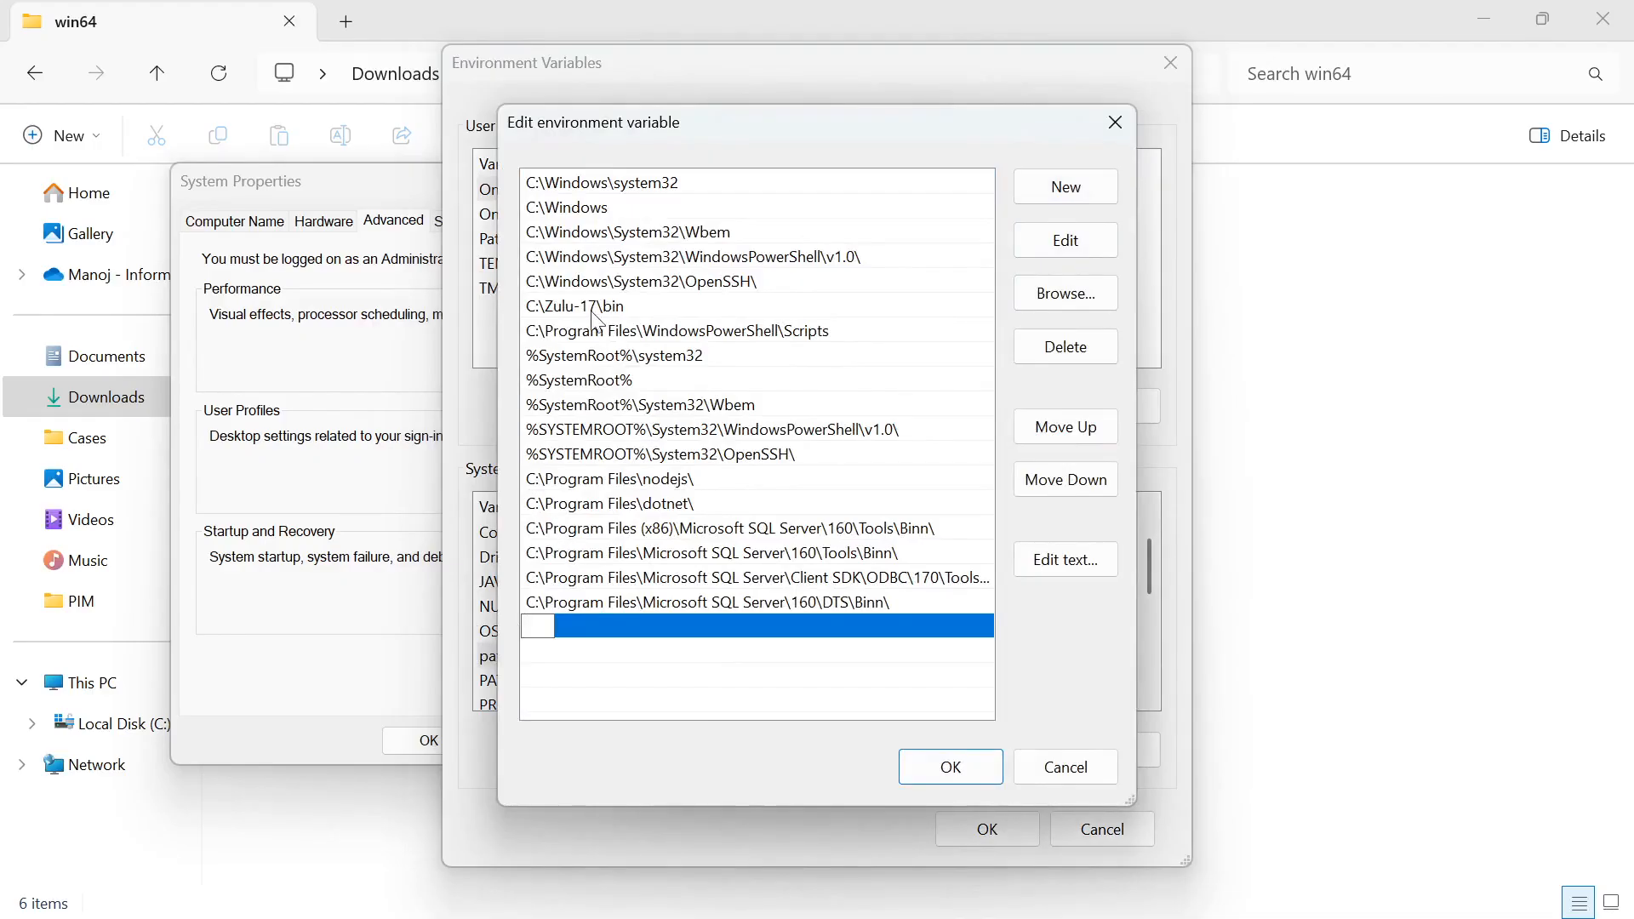
{"action": "left_click", "coordinate": [1057, 775]}
{"action": "left_click", "coordinate": [986, 827]}
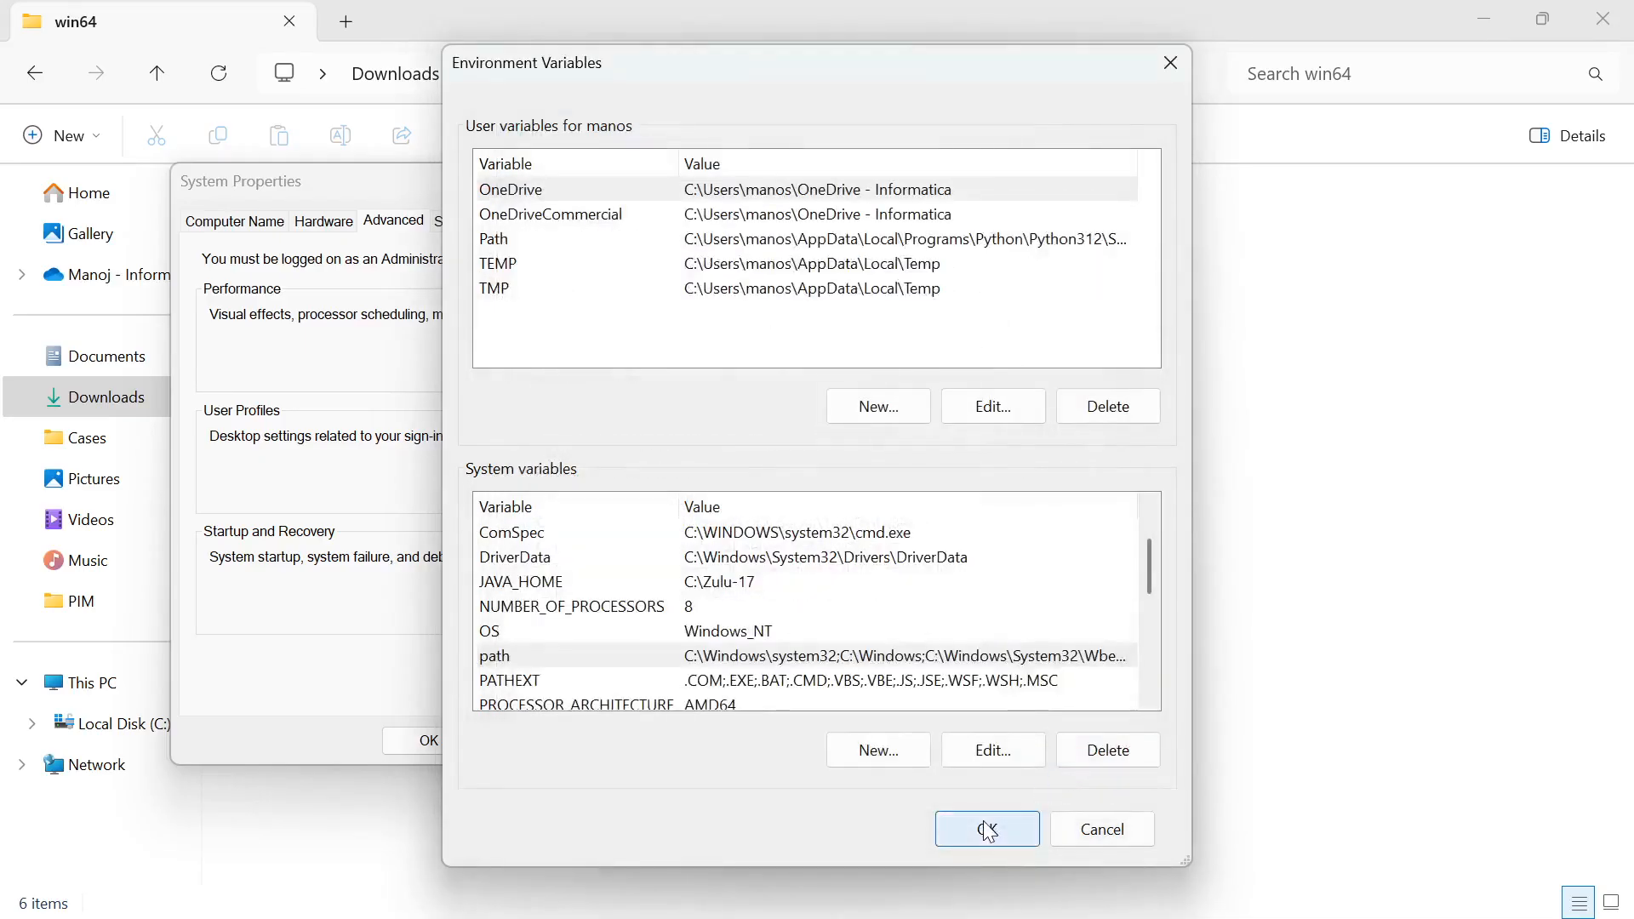
{"action": "left_click", "coordinate": [430, 741]}
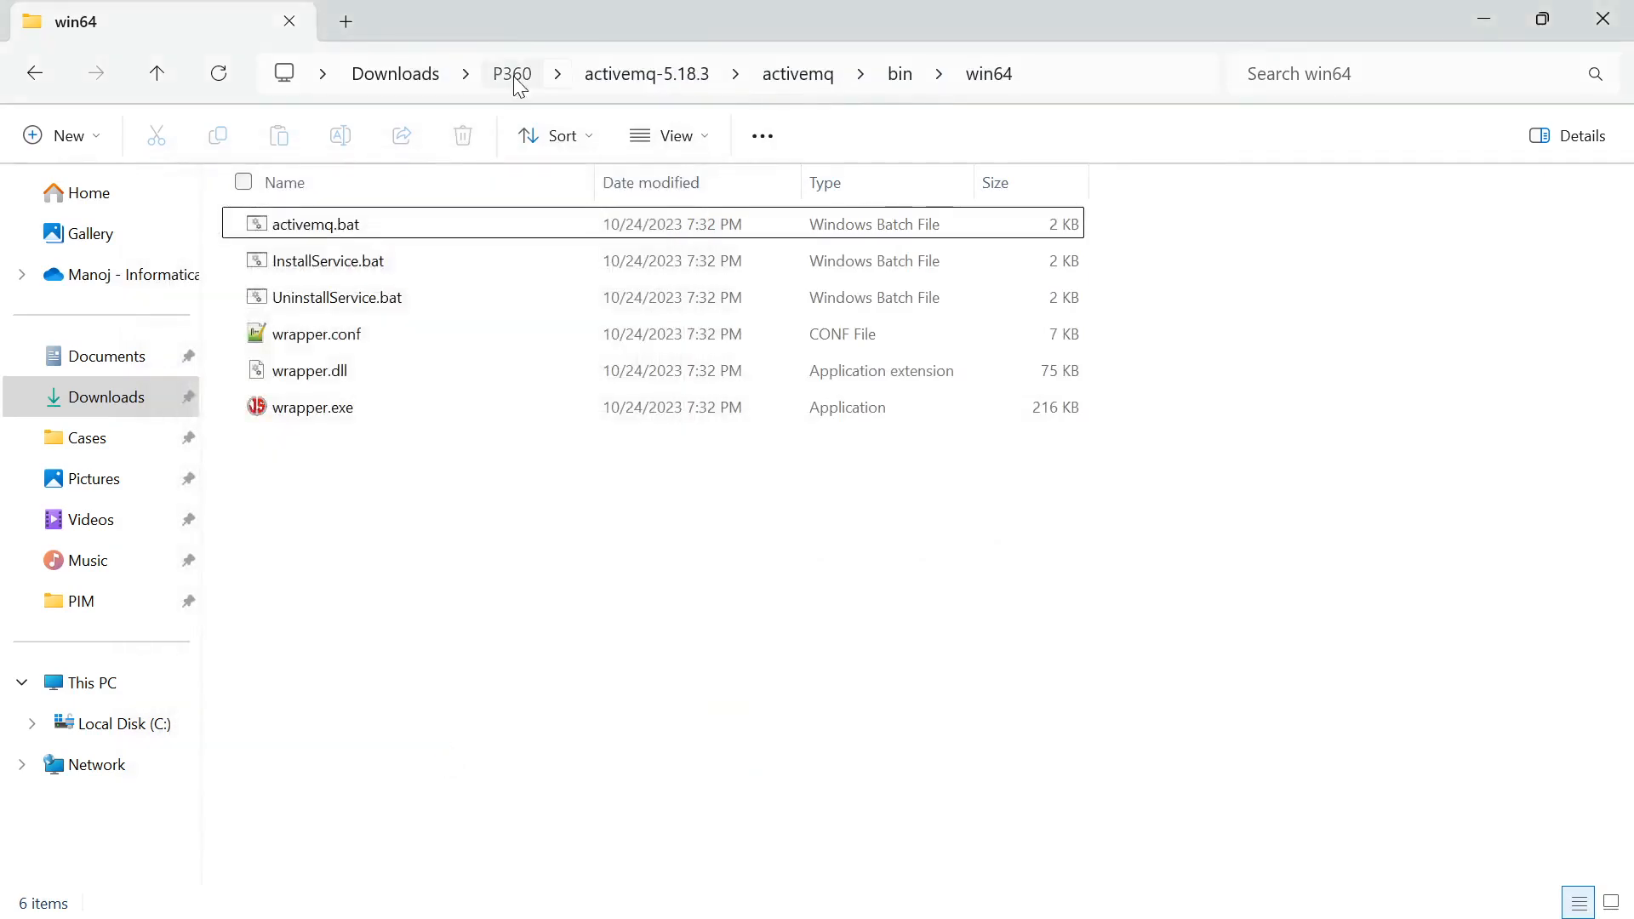
Open the PIM_10.5.0.01.00_Core folder under P360 and review the client, dbSetupClient, repoEdit and server_win64 zip packages
{"action": "left_click", "coordinate": [514, 77]}
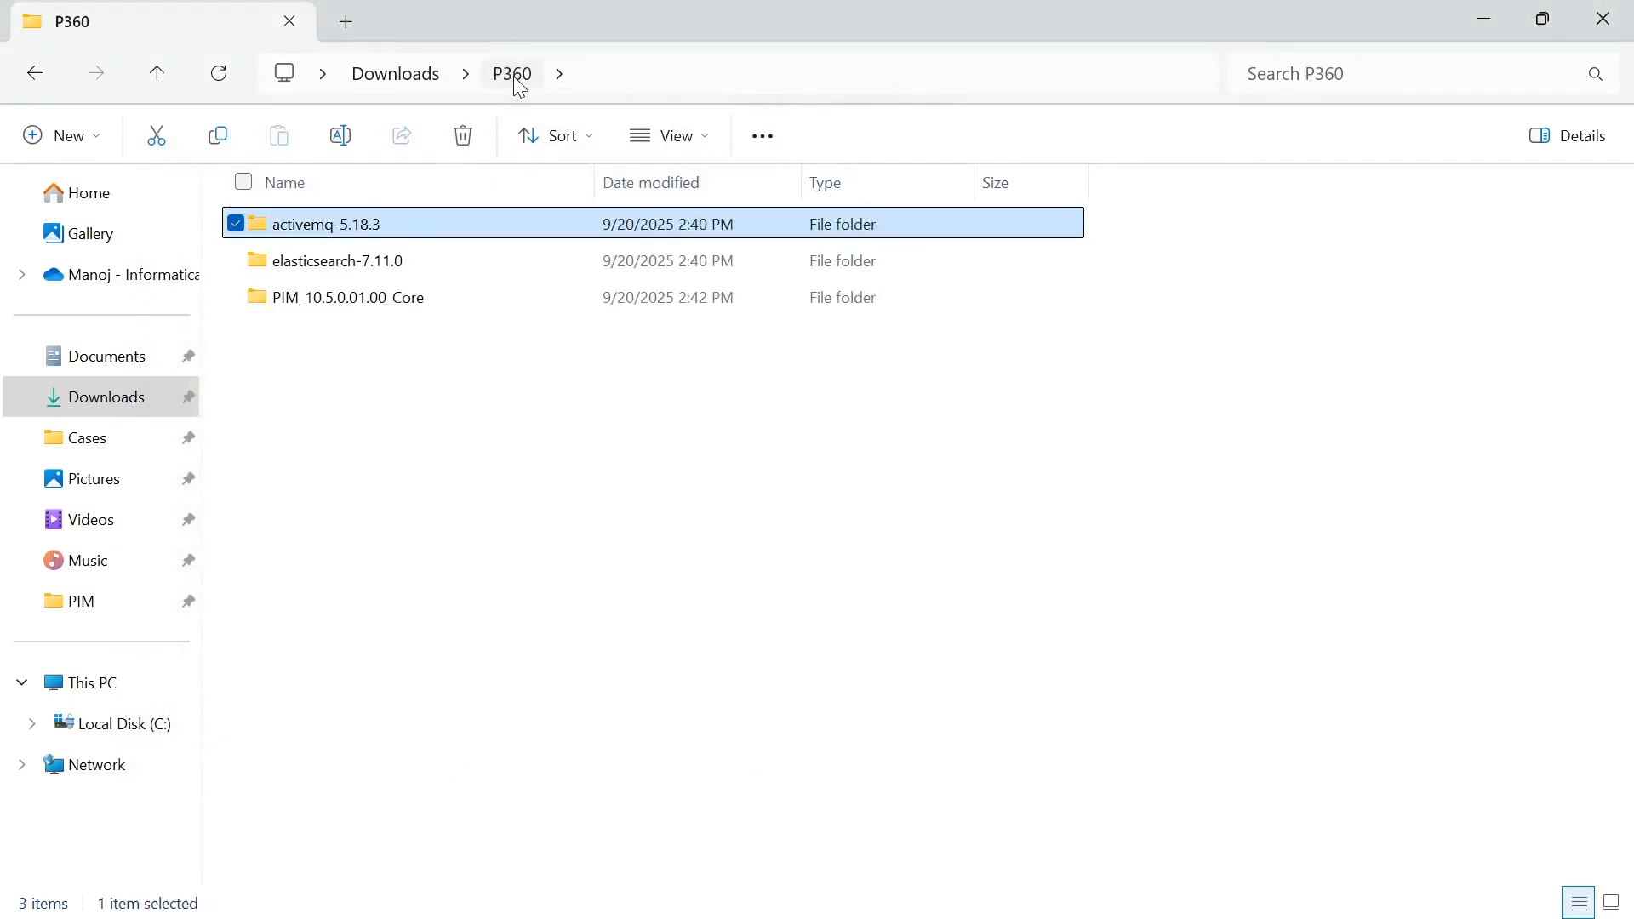
{"action": "double_click", "coordinate": [401, 298]}
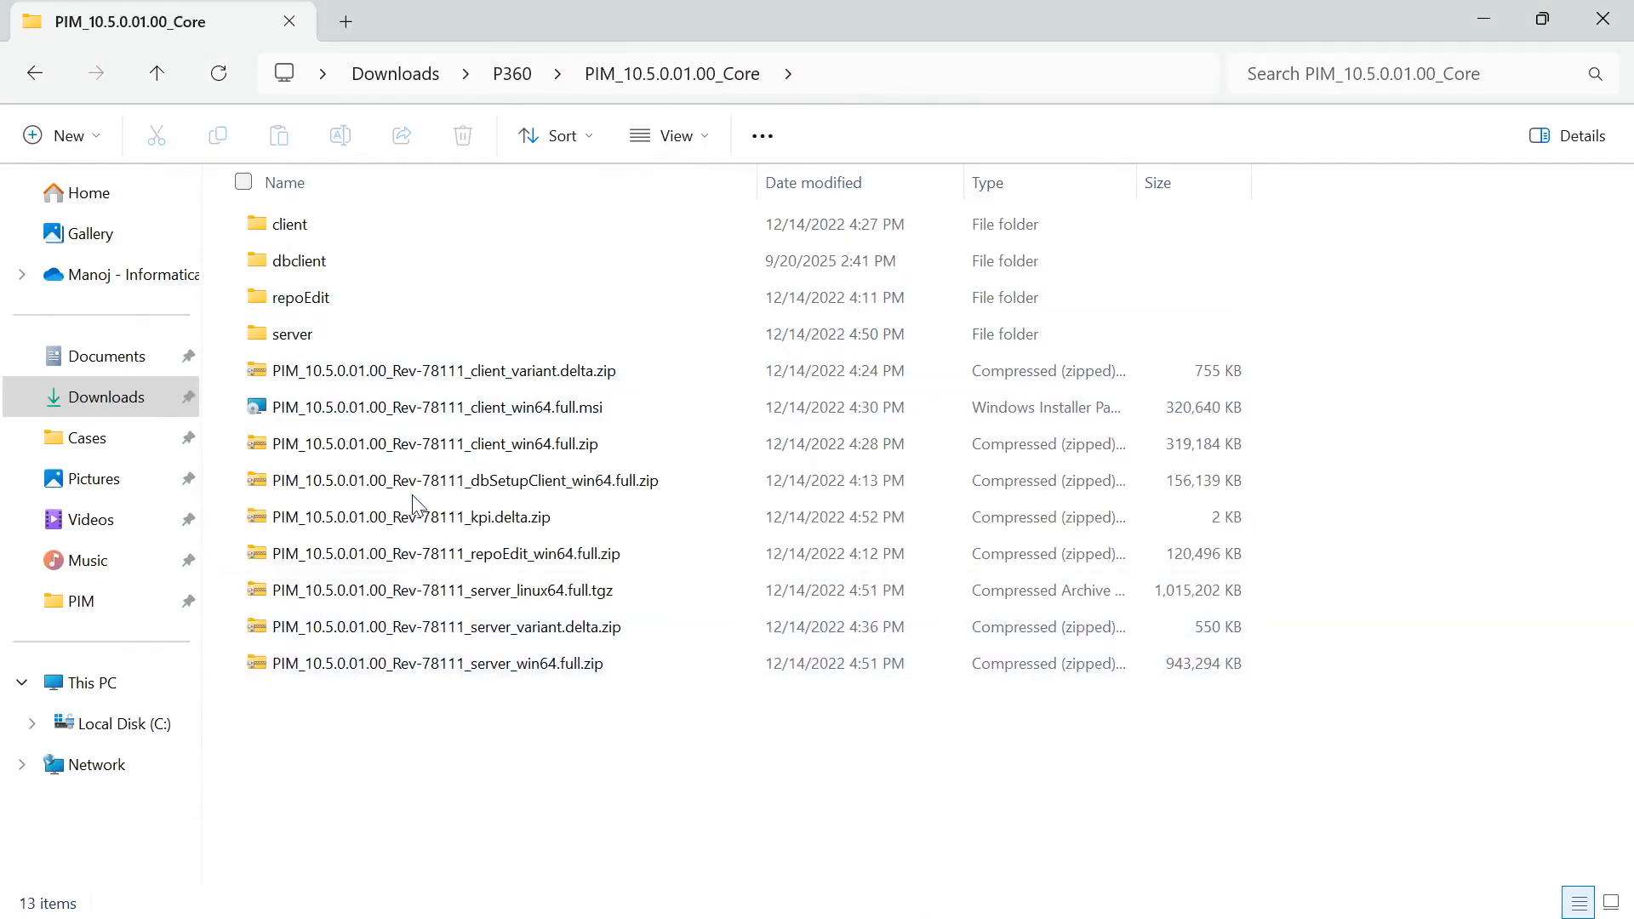
{"action": "left_click", "coordinate": [237, 443]}
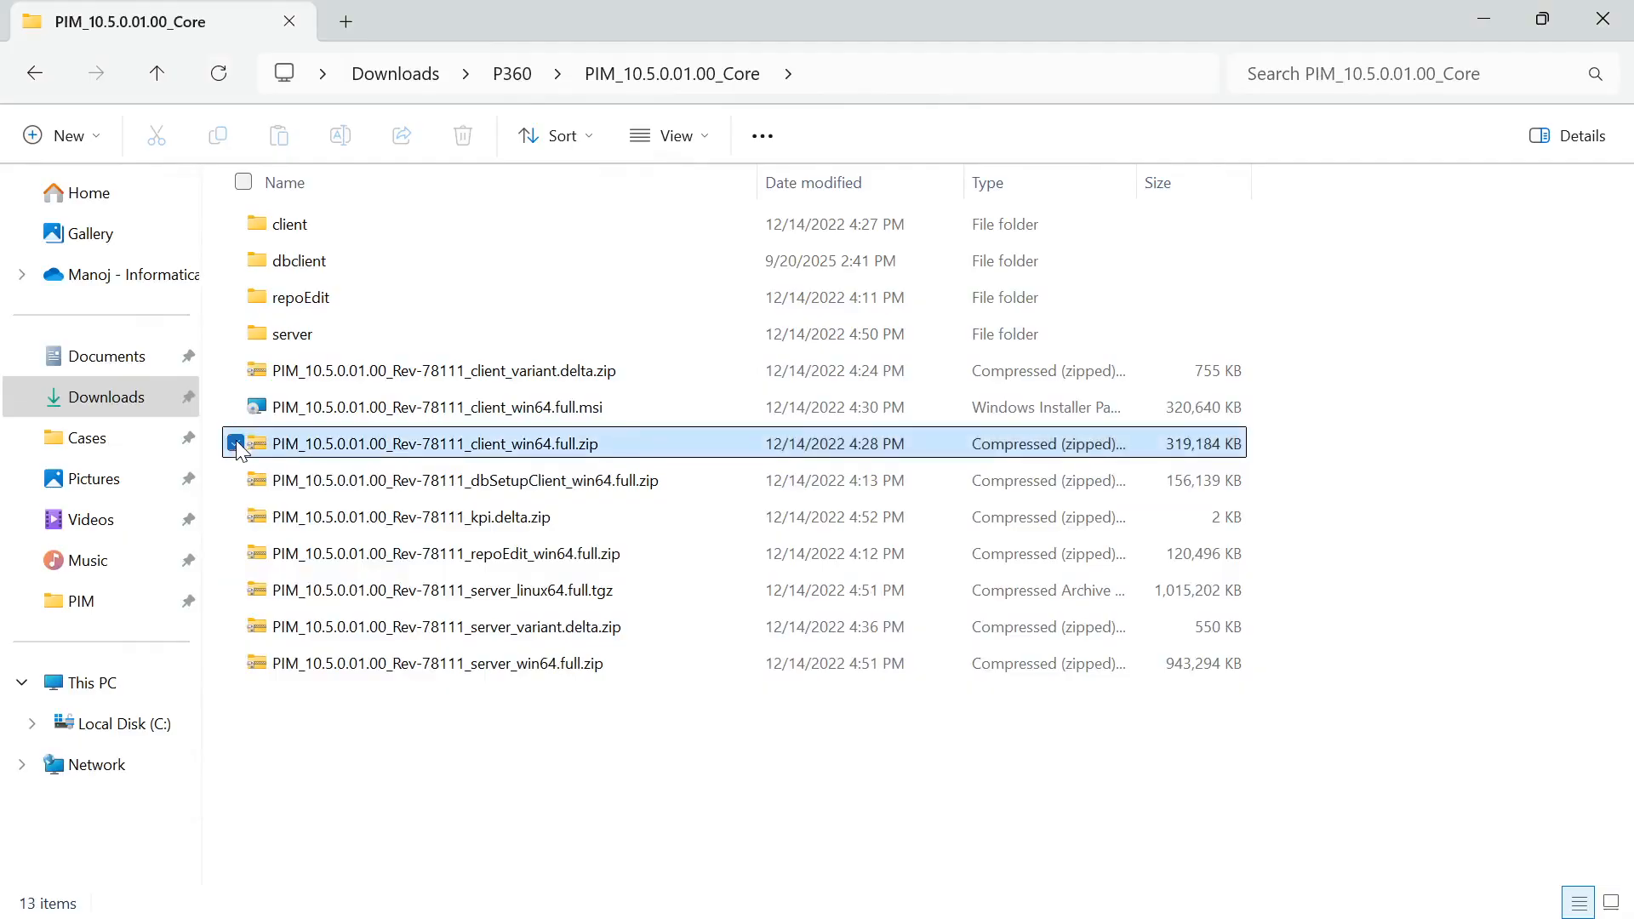
{"action": "left_click", "coordinate": [236, 480]}
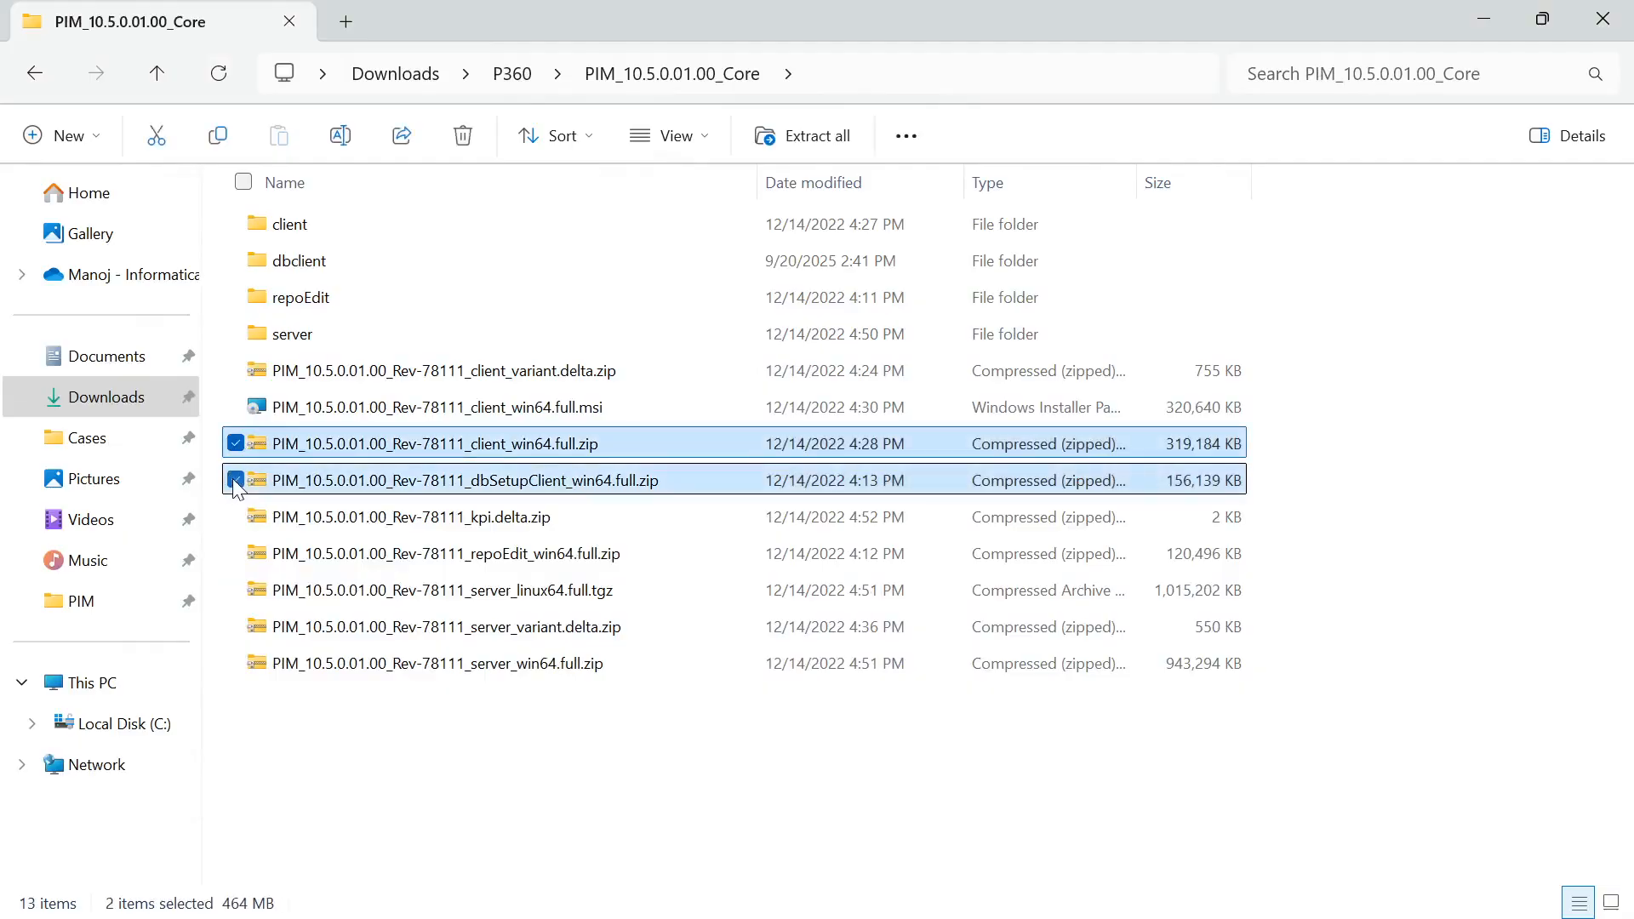
{"action": "left_click", "coordinate": [232, 554]}
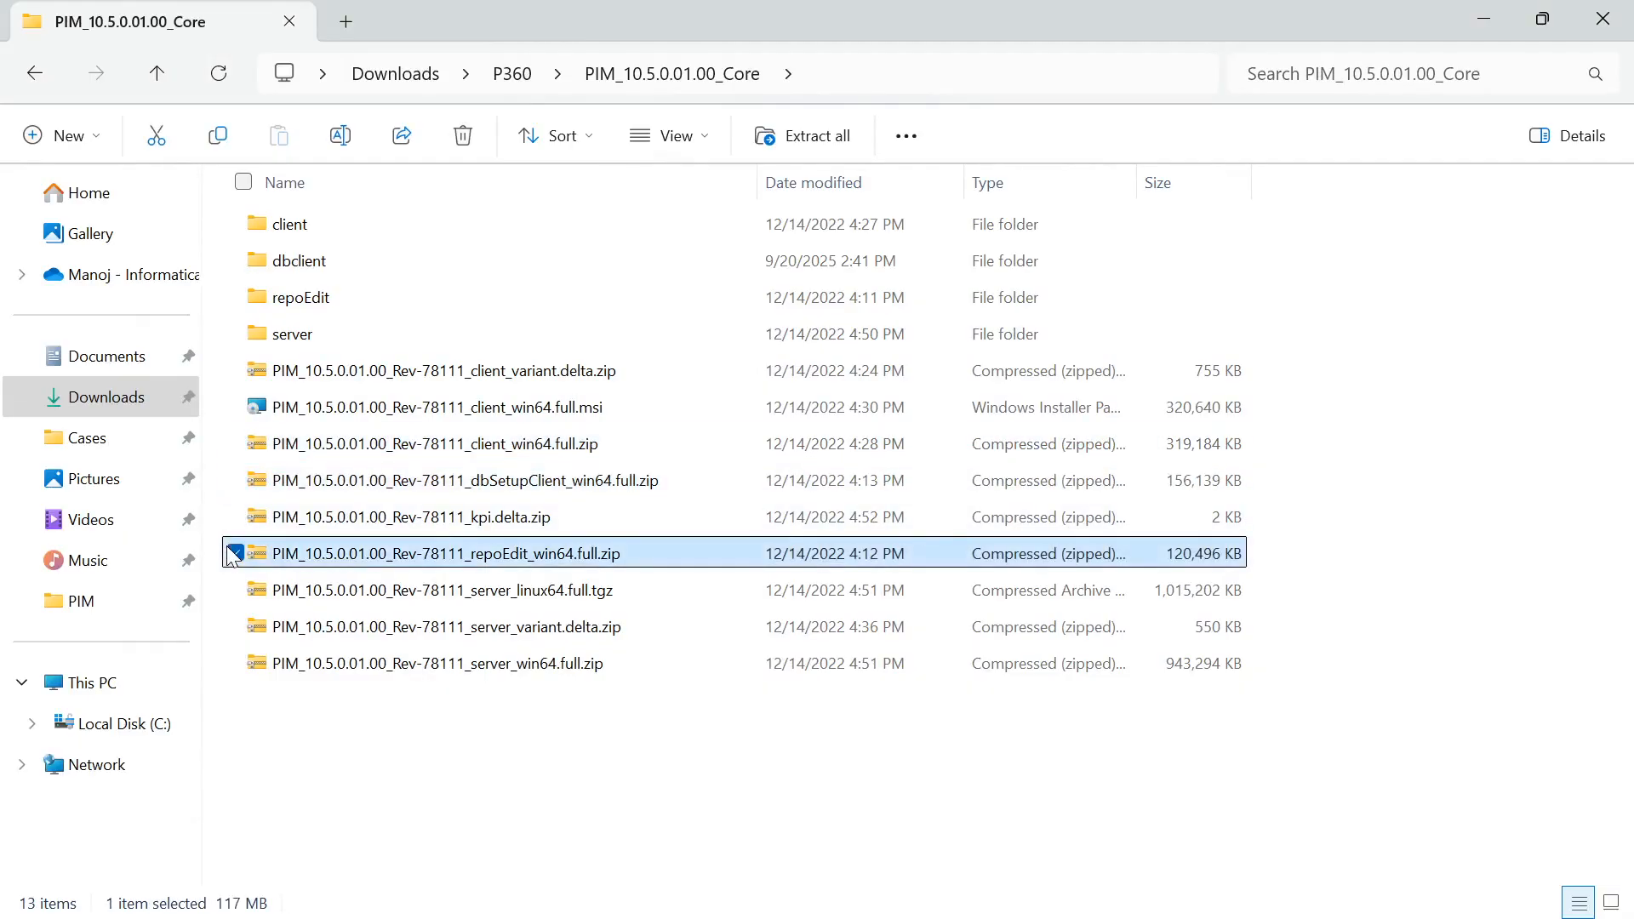
{"action": "left_click", "coordinate": [236, 444]}
{"action": "left_click", "coordinate": [236, 480]}
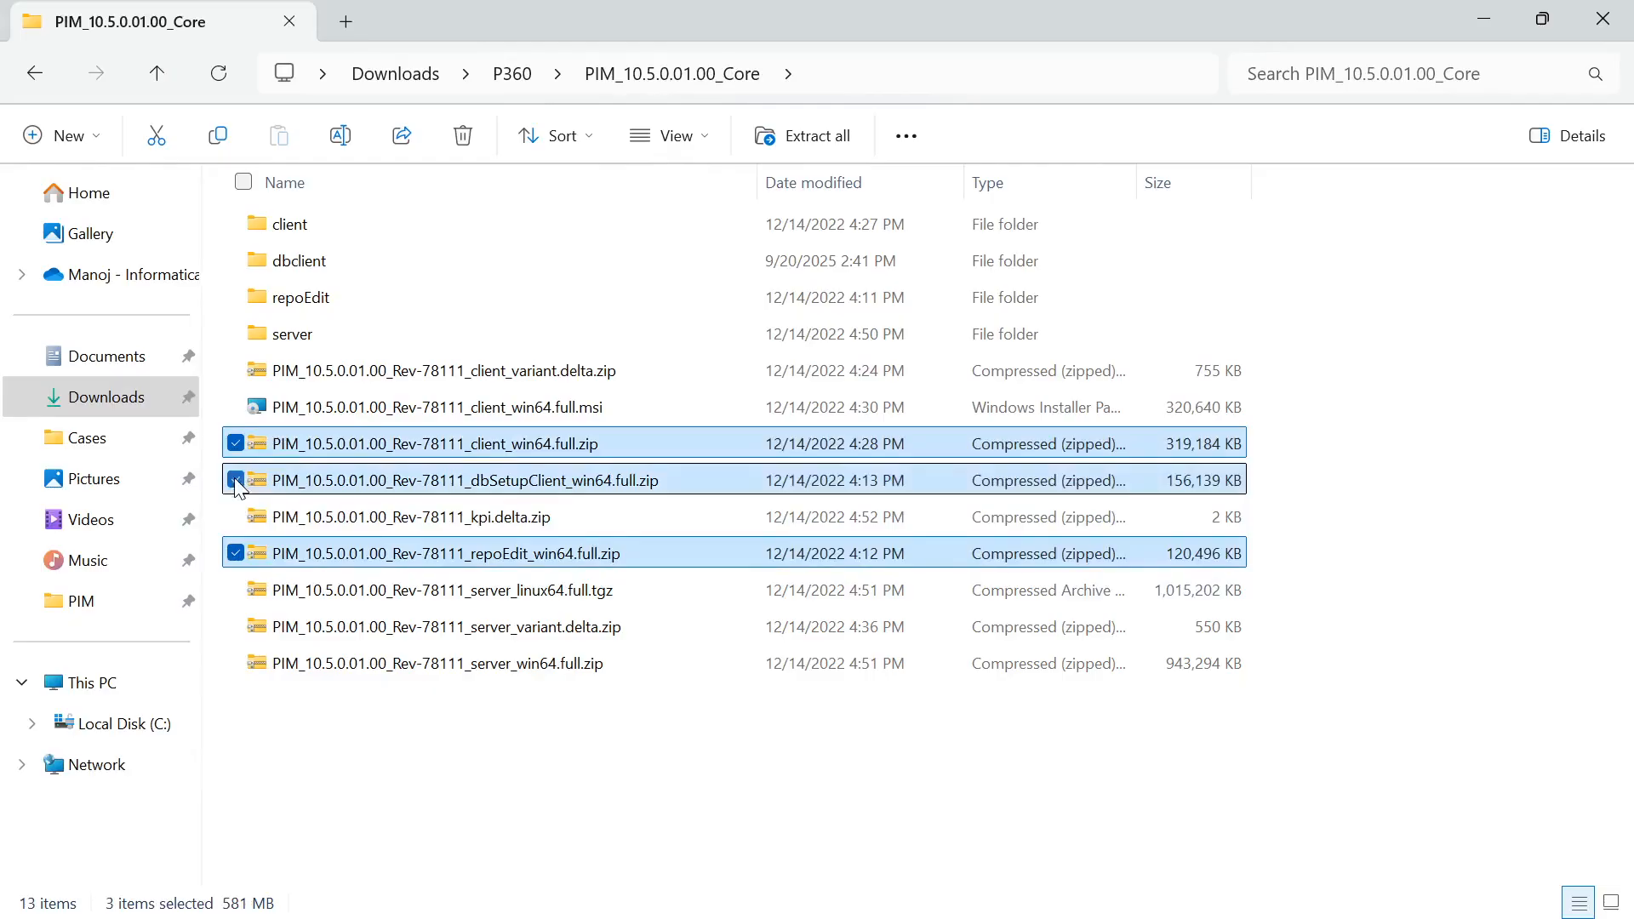
{"action": "left_click", "coordinate": [232, 664]}
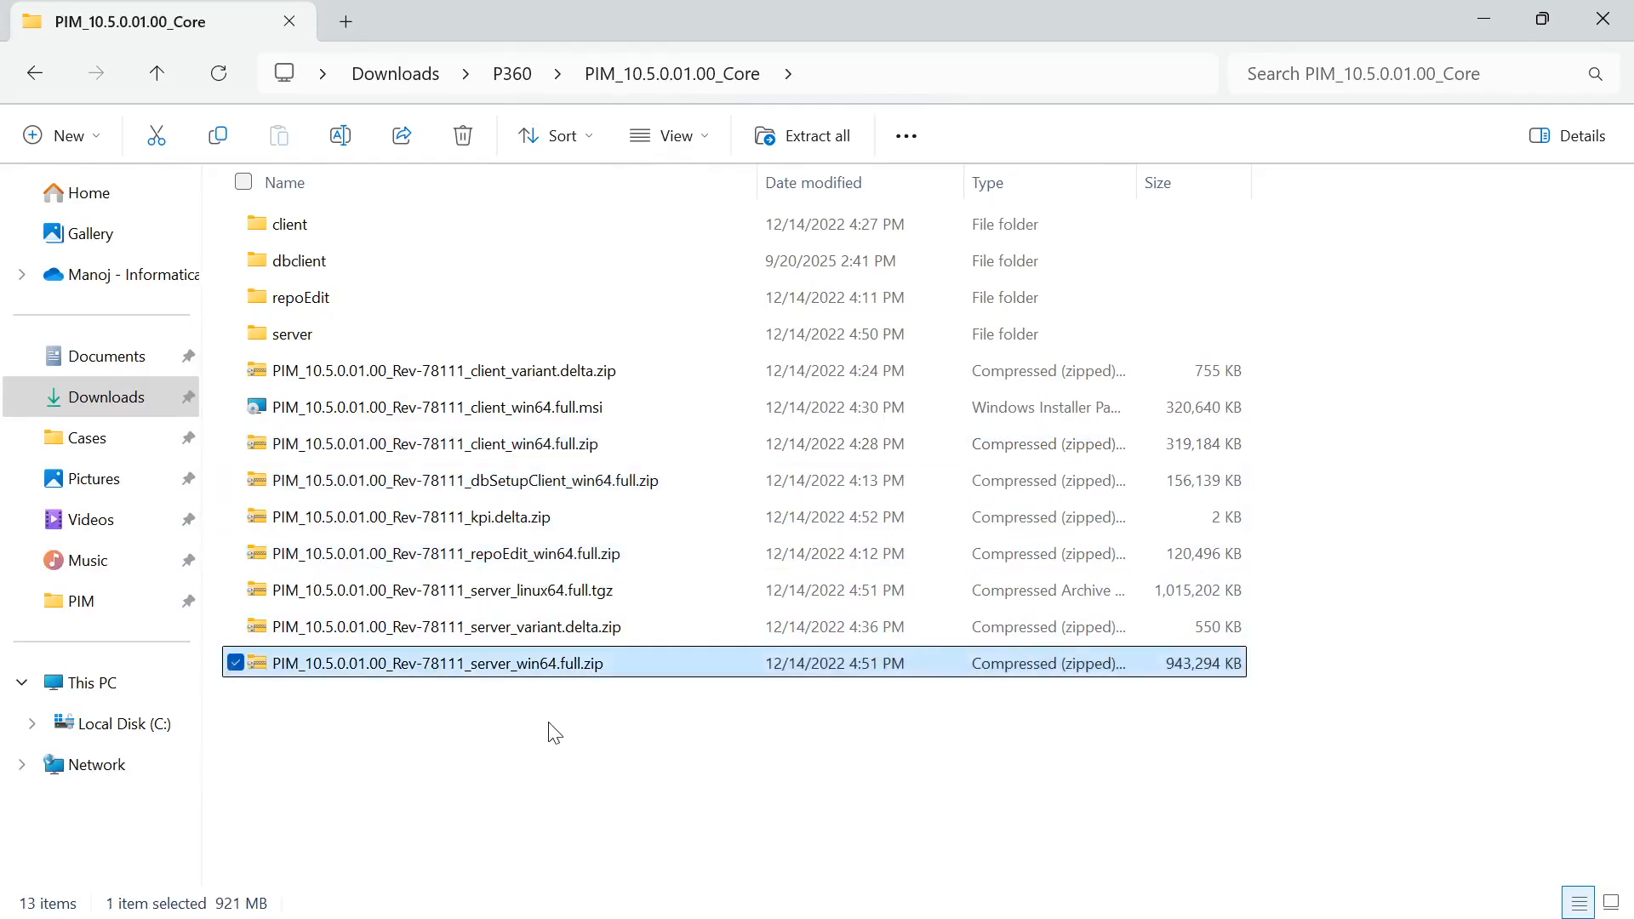
{"action": "left_click", "coordinate": [622, 722]}
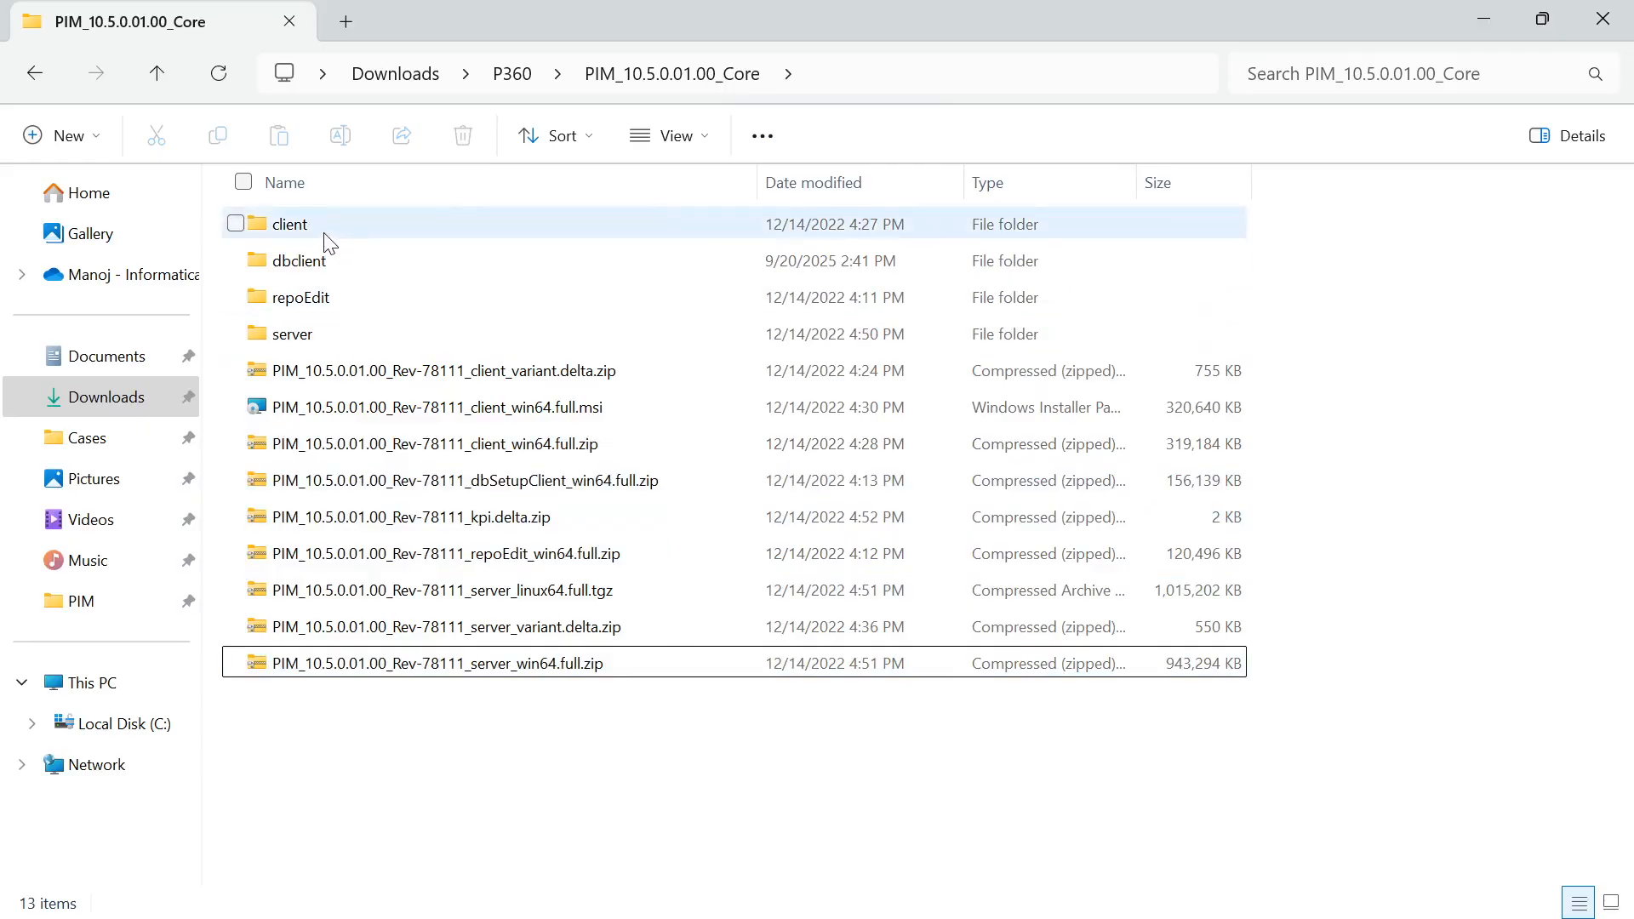
Rename server.properties.template.MSSQL in the server\configuration\HPM folder to server.properties, accepting the extension change
{"action": "double_click", "coordinate": [334, 336]}
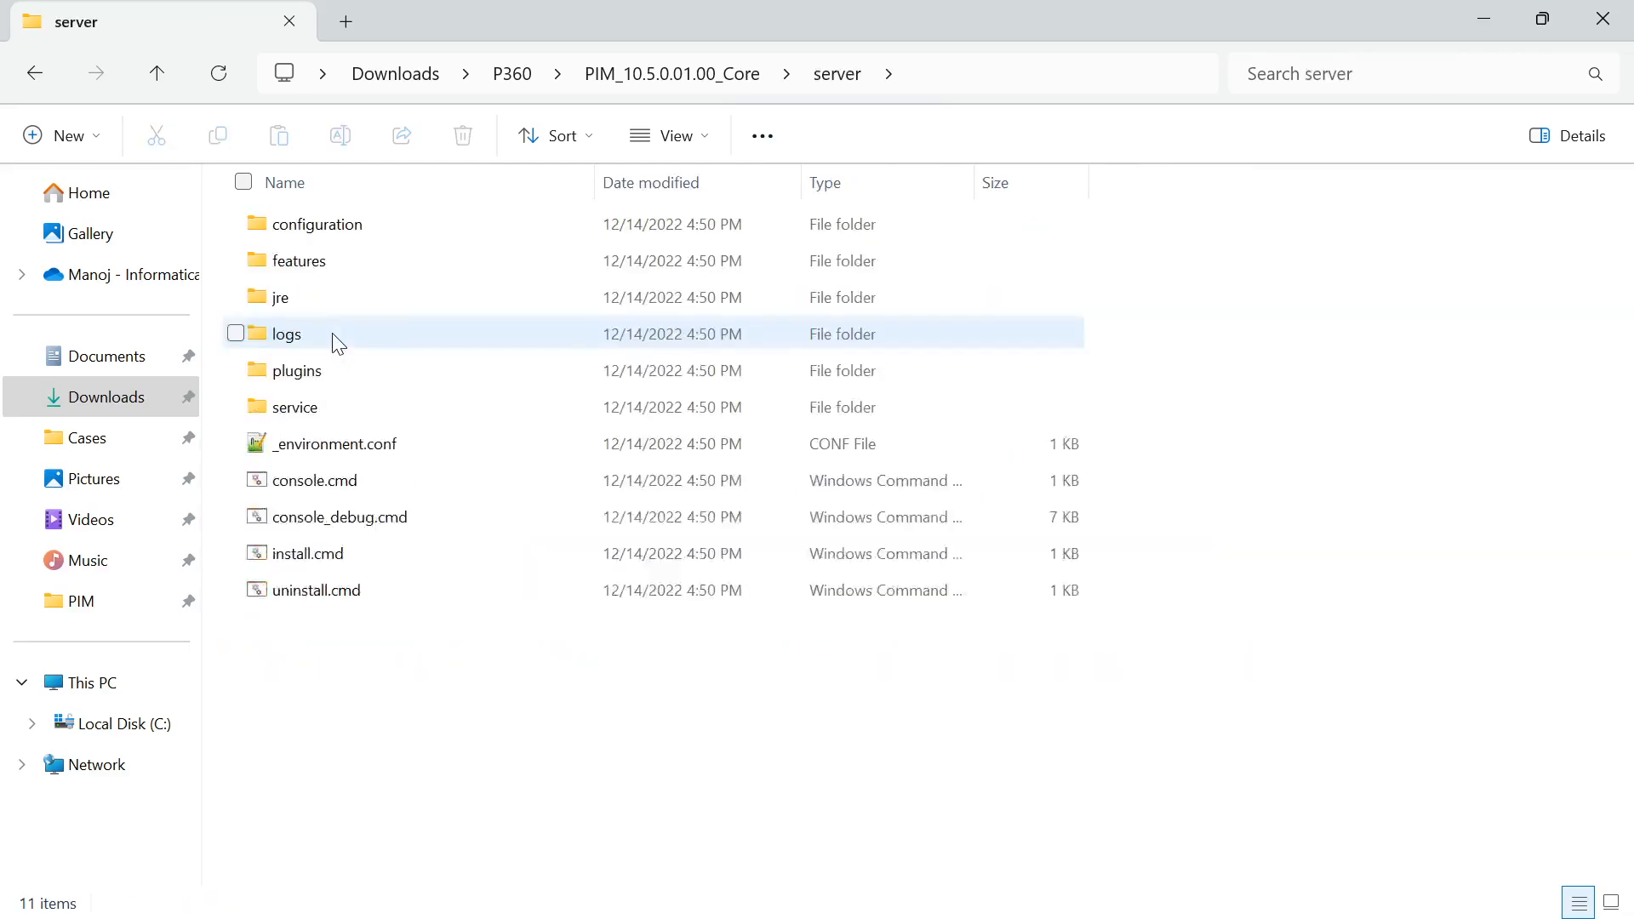
{"action": "double_click", "coordinate": [331, 225]}
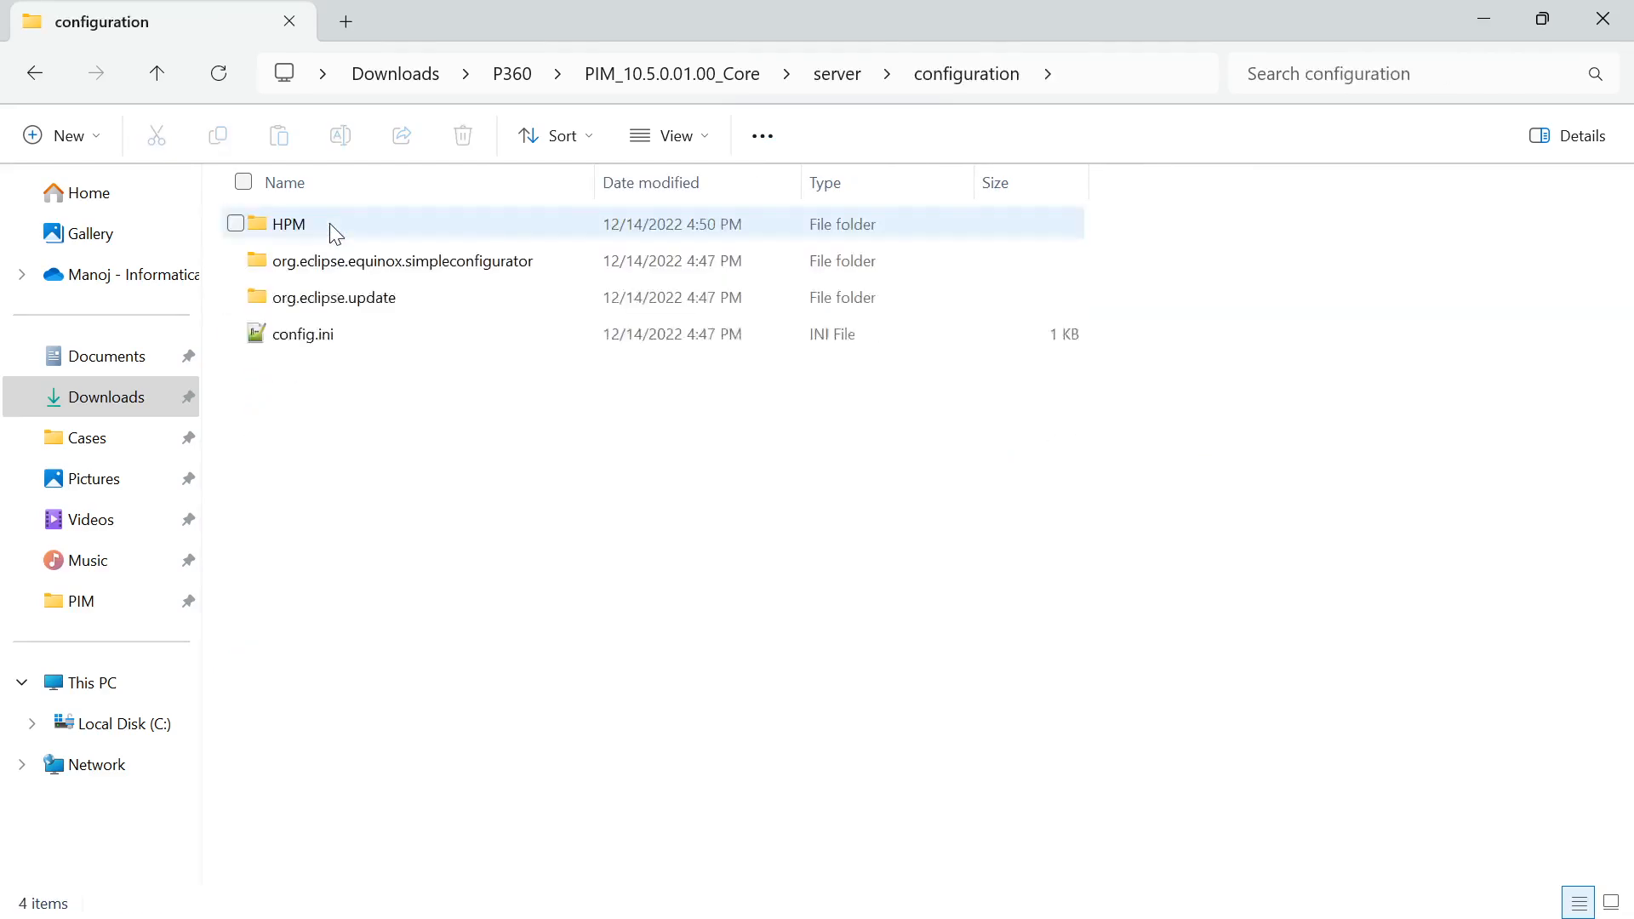
{"action": "double_click", "coordinate": [329, 223]}
{"action": "scroll", "coordinate": [397, 475], "scroll_direction": "down", "scroll_amount": 8}
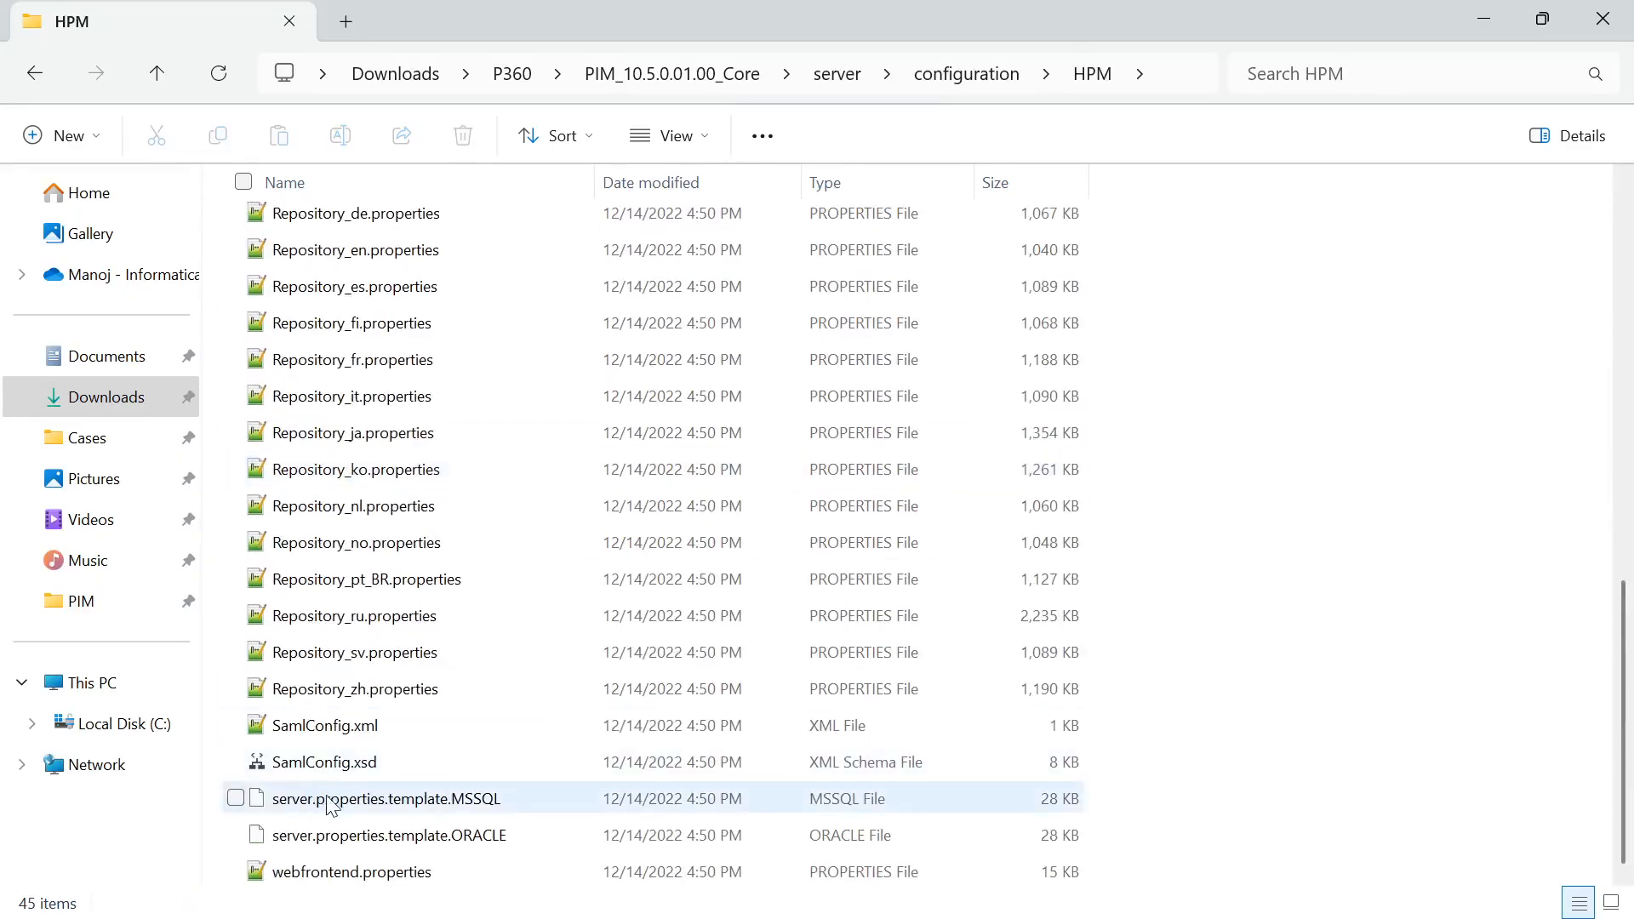
{"action": "left_click", "coordinate": [493, 806]}
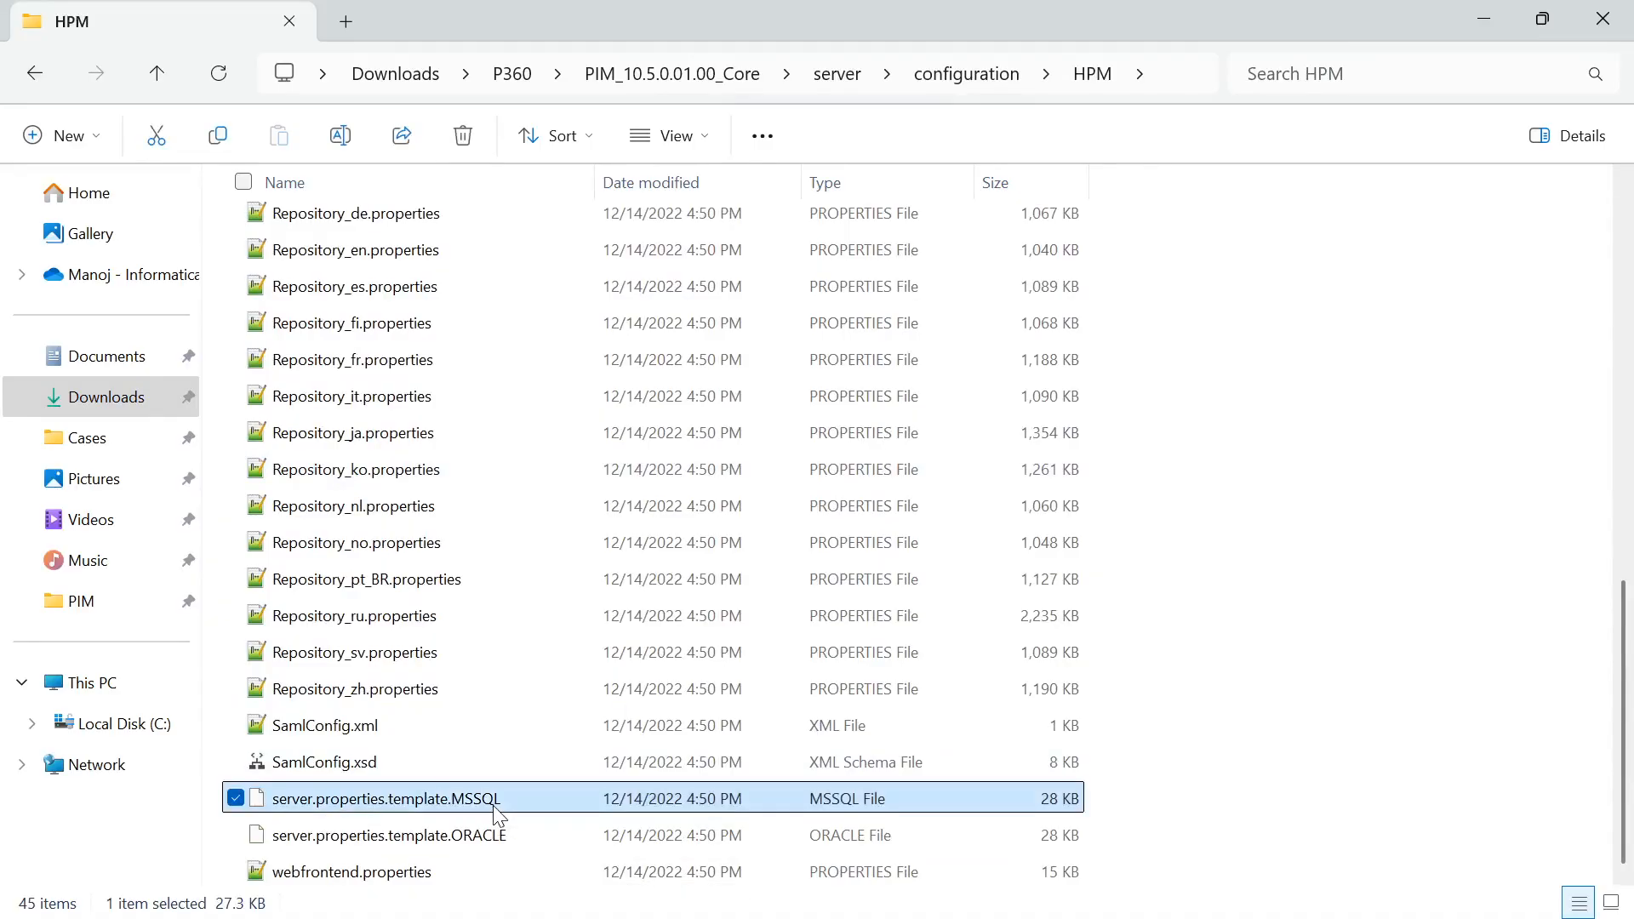
{"action": "key", "text": "XF86AudioLowerVolume"}
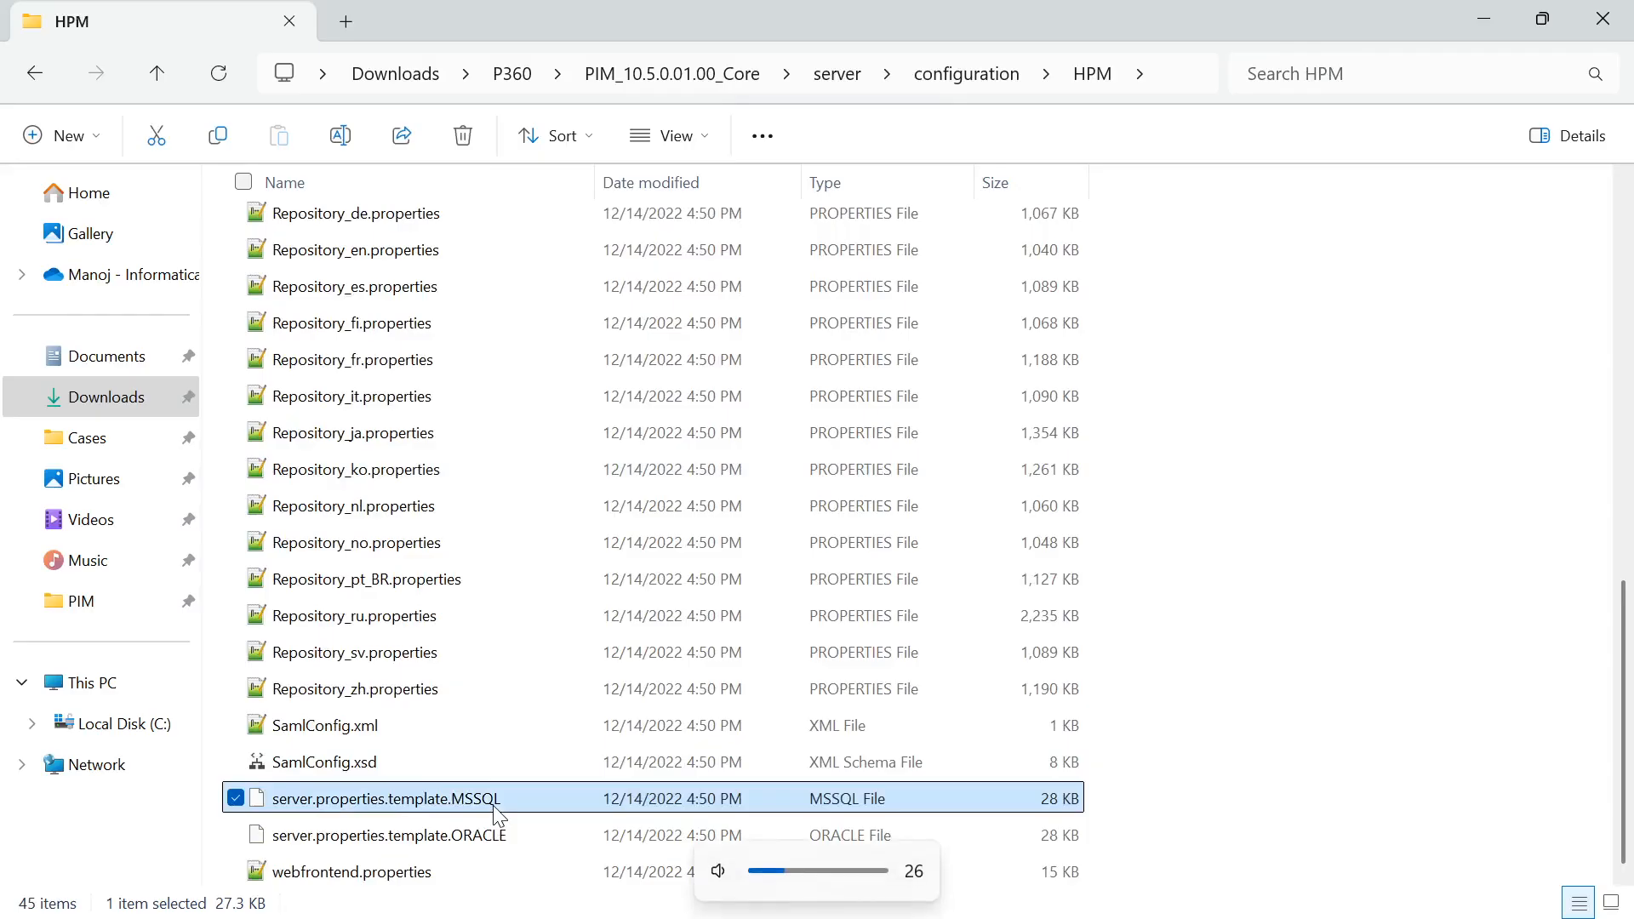
{"action": "key", "text": "F2"}
{"action": "key", "text": "End"}
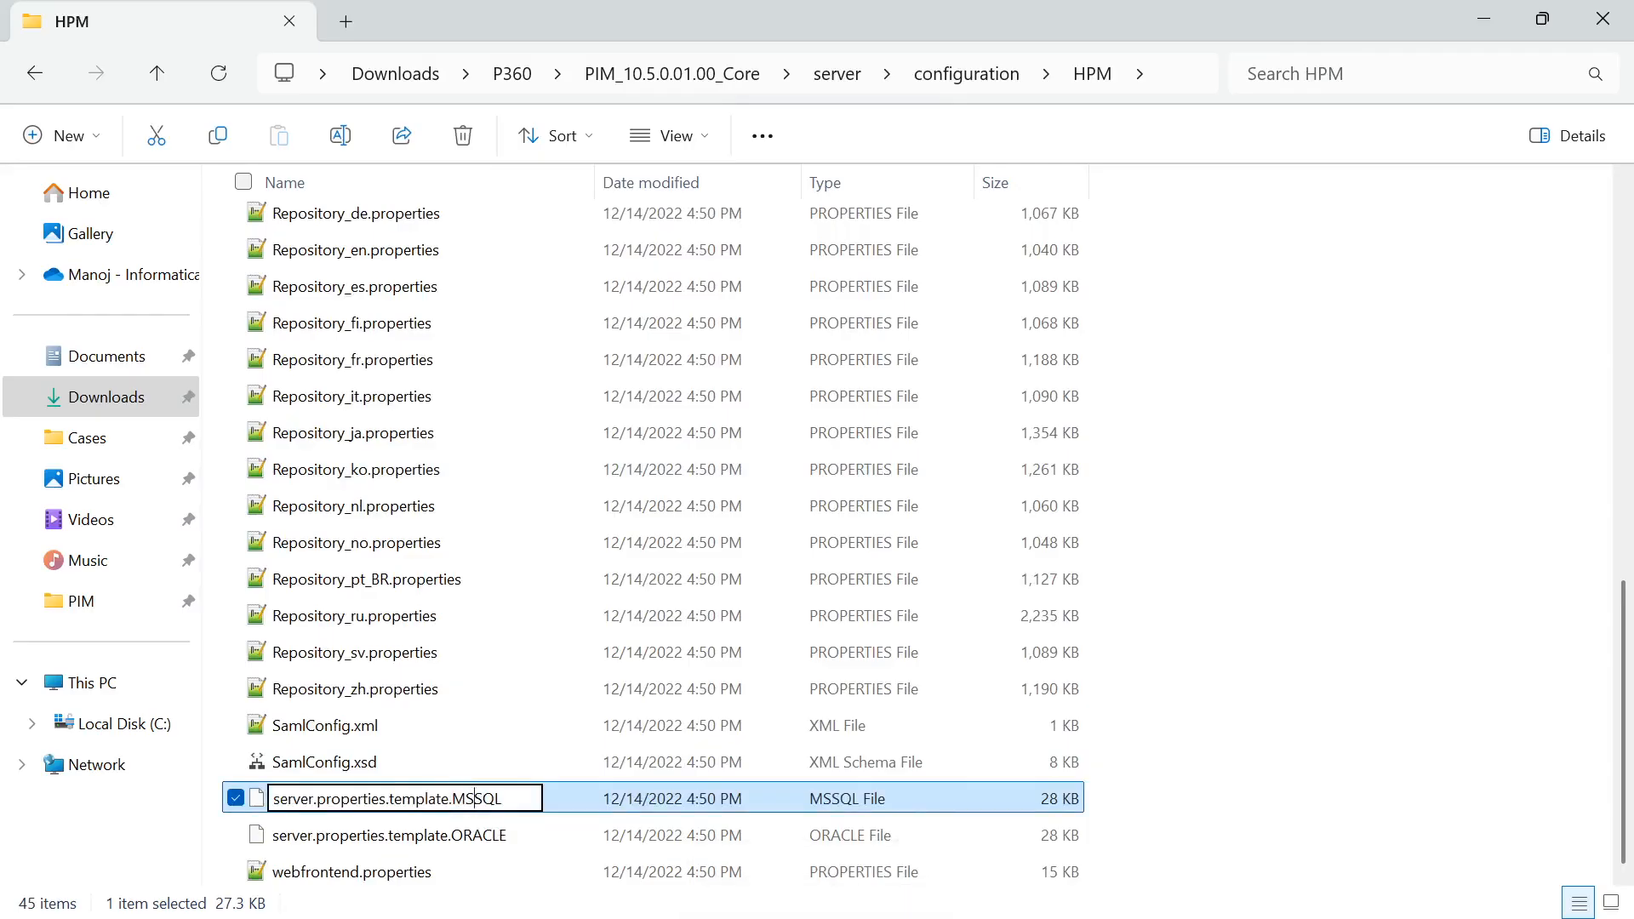
{"action": "key", "text": "BackSpace"}
{"action": "key", "text": "BackSpace"}
{"action": "key", "text": "BackSpace"}
{"action": "key", "text": "BackSpace"}
{"action": "key", "text": "BackSpace"}
{"action": "key", "text": "BackSpace"}
{"action": "key", "text": "BackSpace"}
{"action": "key", "text": "BackSpace"}
{"action": "key", "text": "BackSpace"}
{"action": "key", "text": "BackSpace"}
{"action": "key", "text": "BackSpace"}
{"action": "key", "text": "BackSpace"}
{"action": "key", "text": "BackSpace"}
{"action": "key", "text": "BackSpace"}
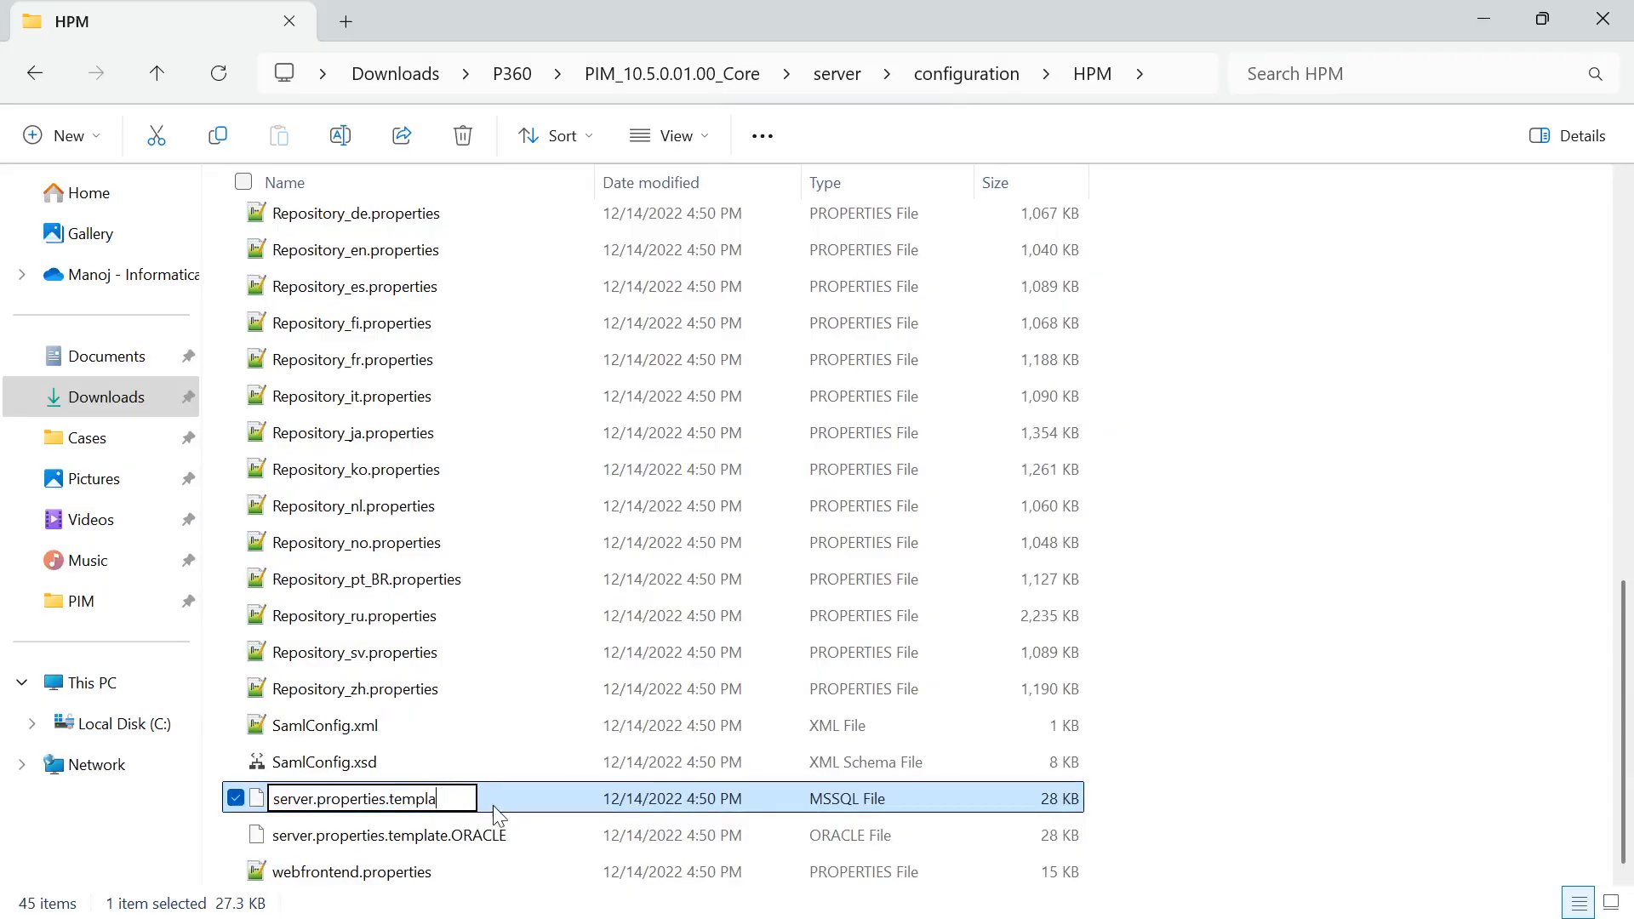
{"action": "key", "text": "BackSpace"}
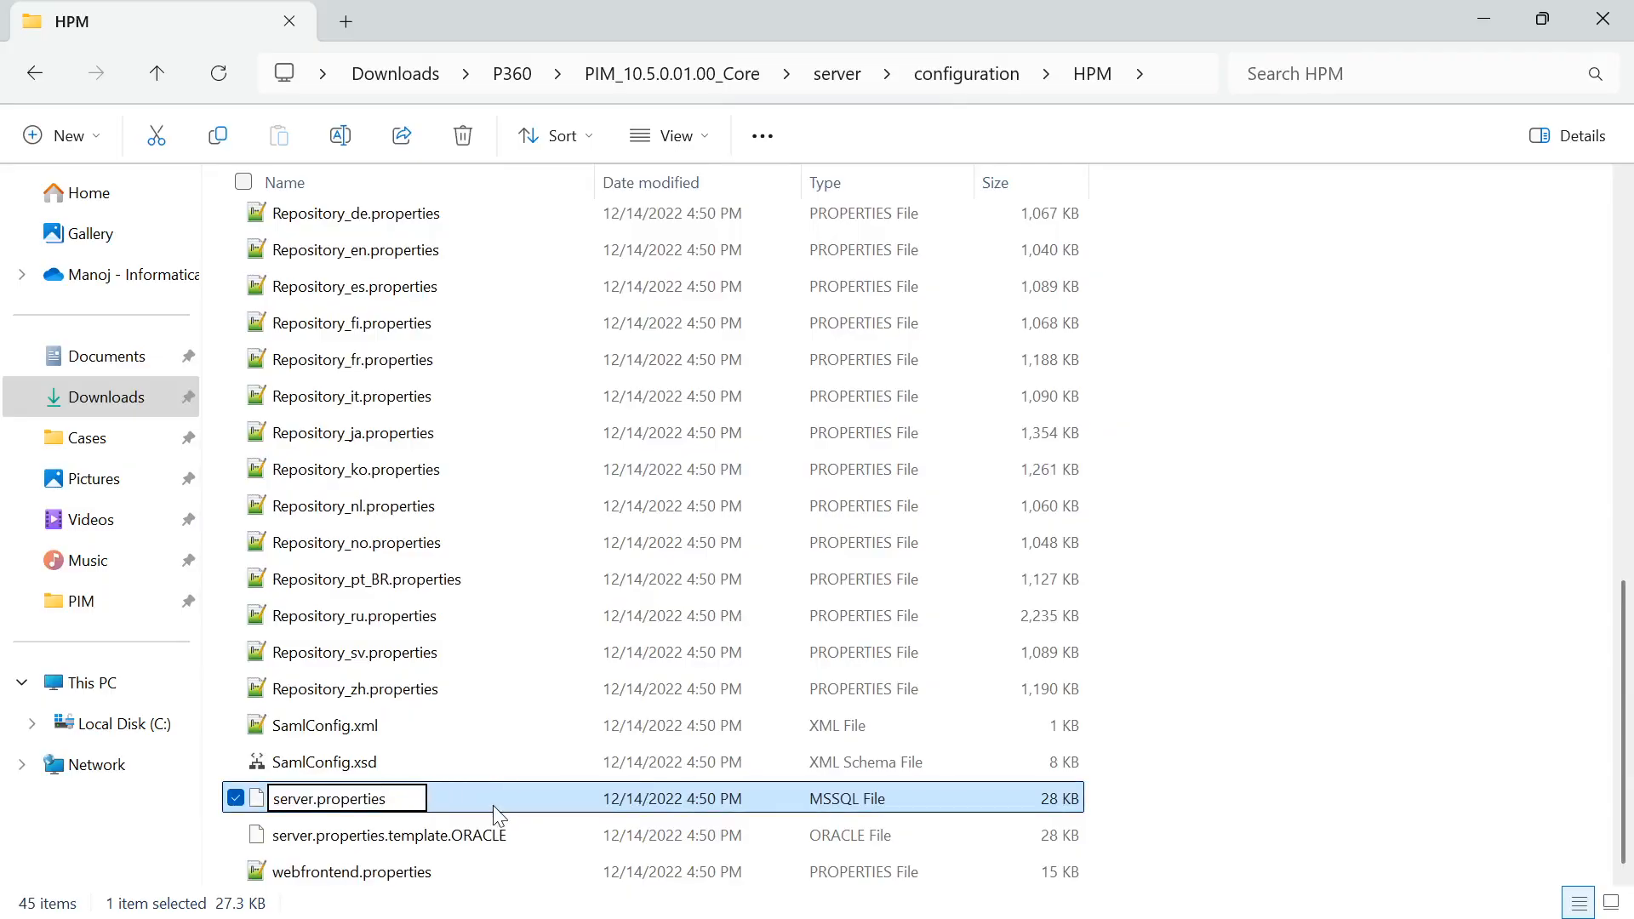
{"action": "key", "text": "Return"}
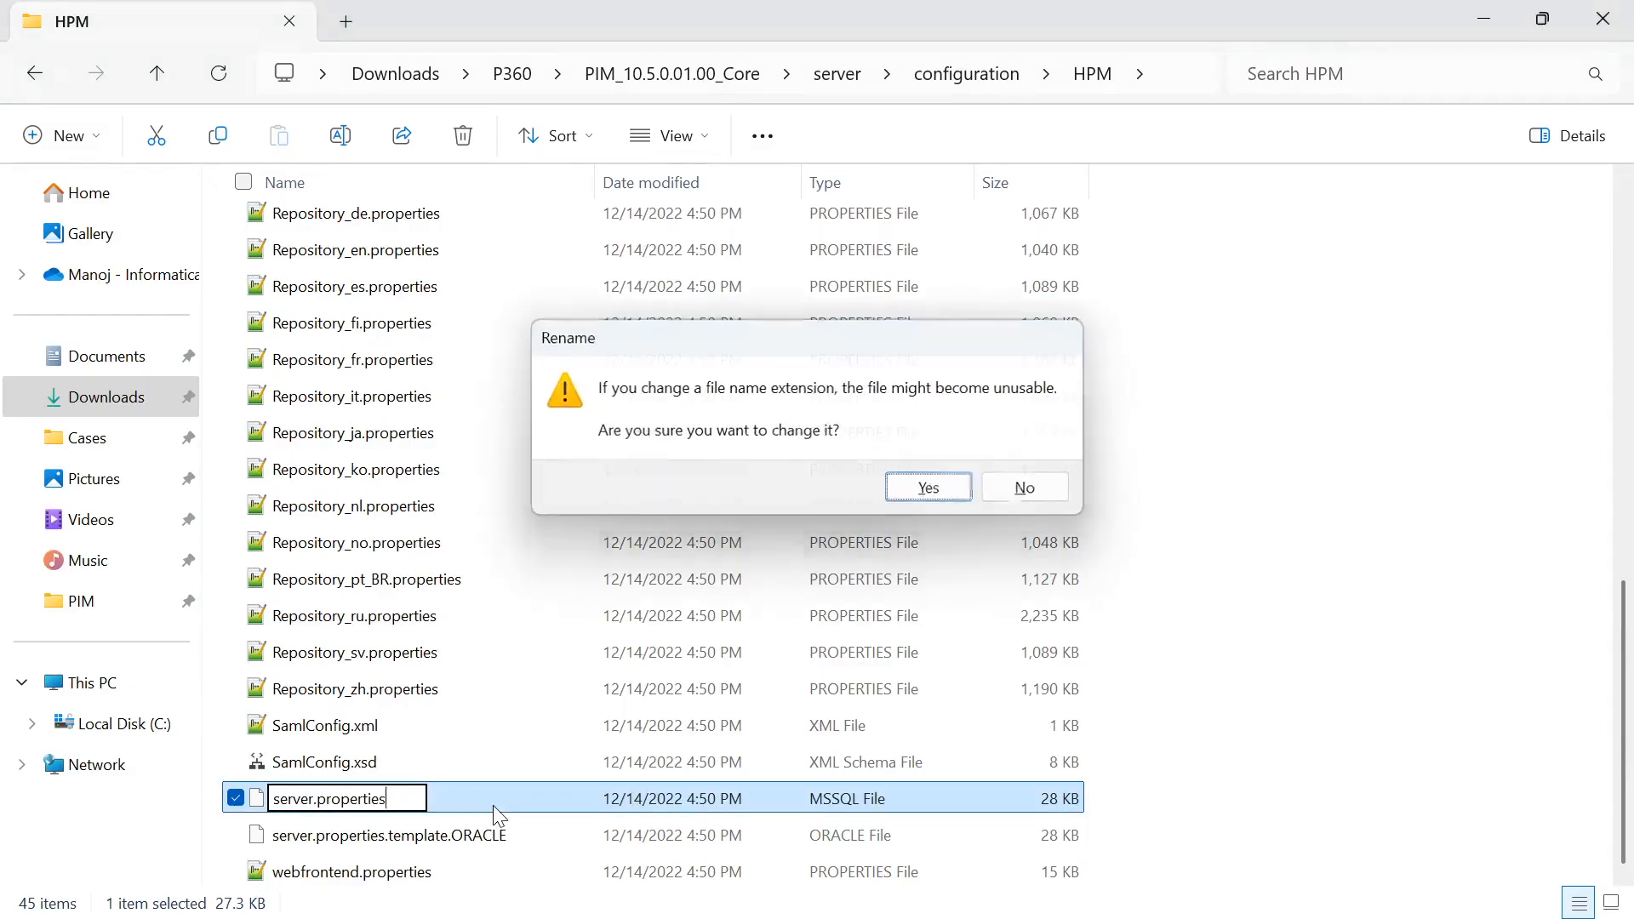
{"action": "key", "text": "Return"}
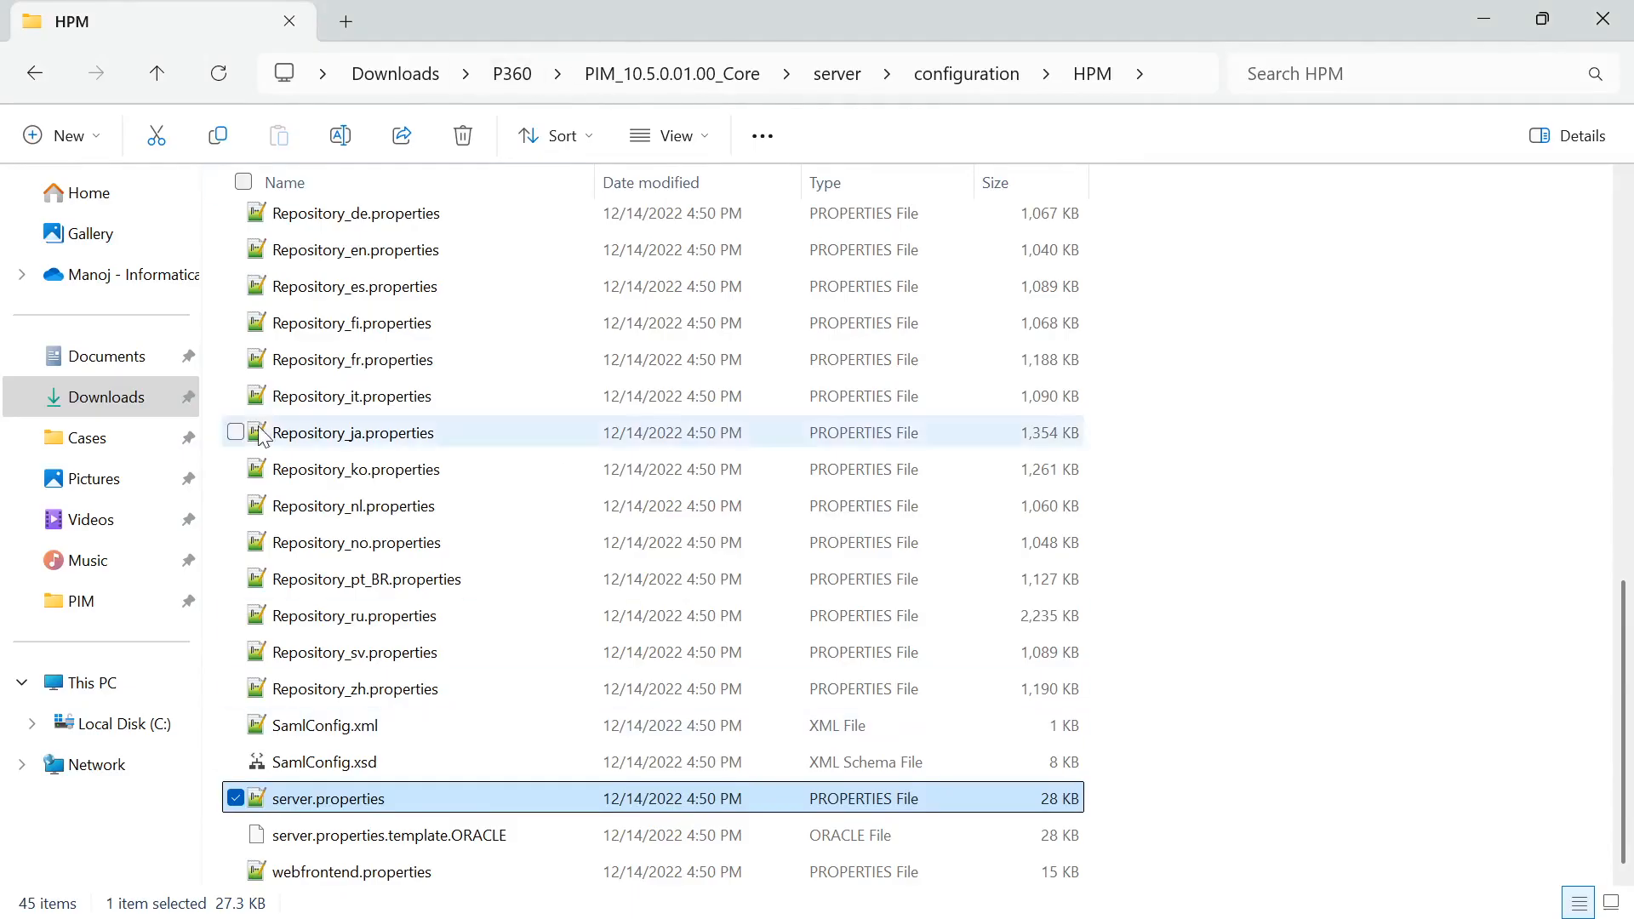
Open server.properties in Notepad++ and review the file server and message queue settings
{"action": "key", "text": "Return"}
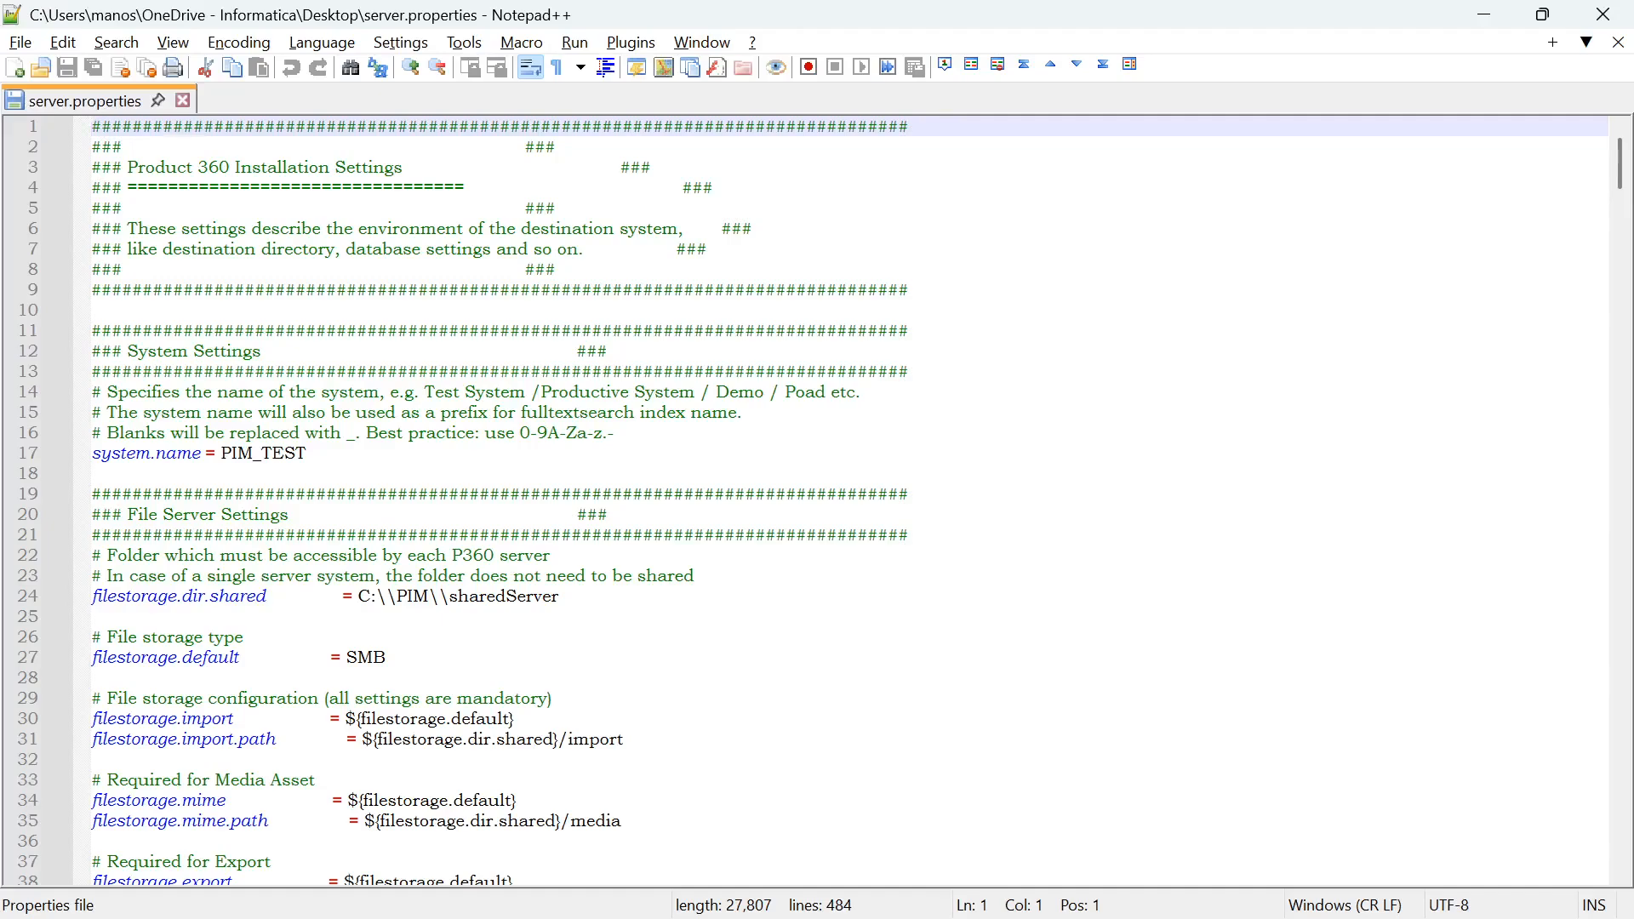
{"action": "left_click", "coordinate": [358, 597]}
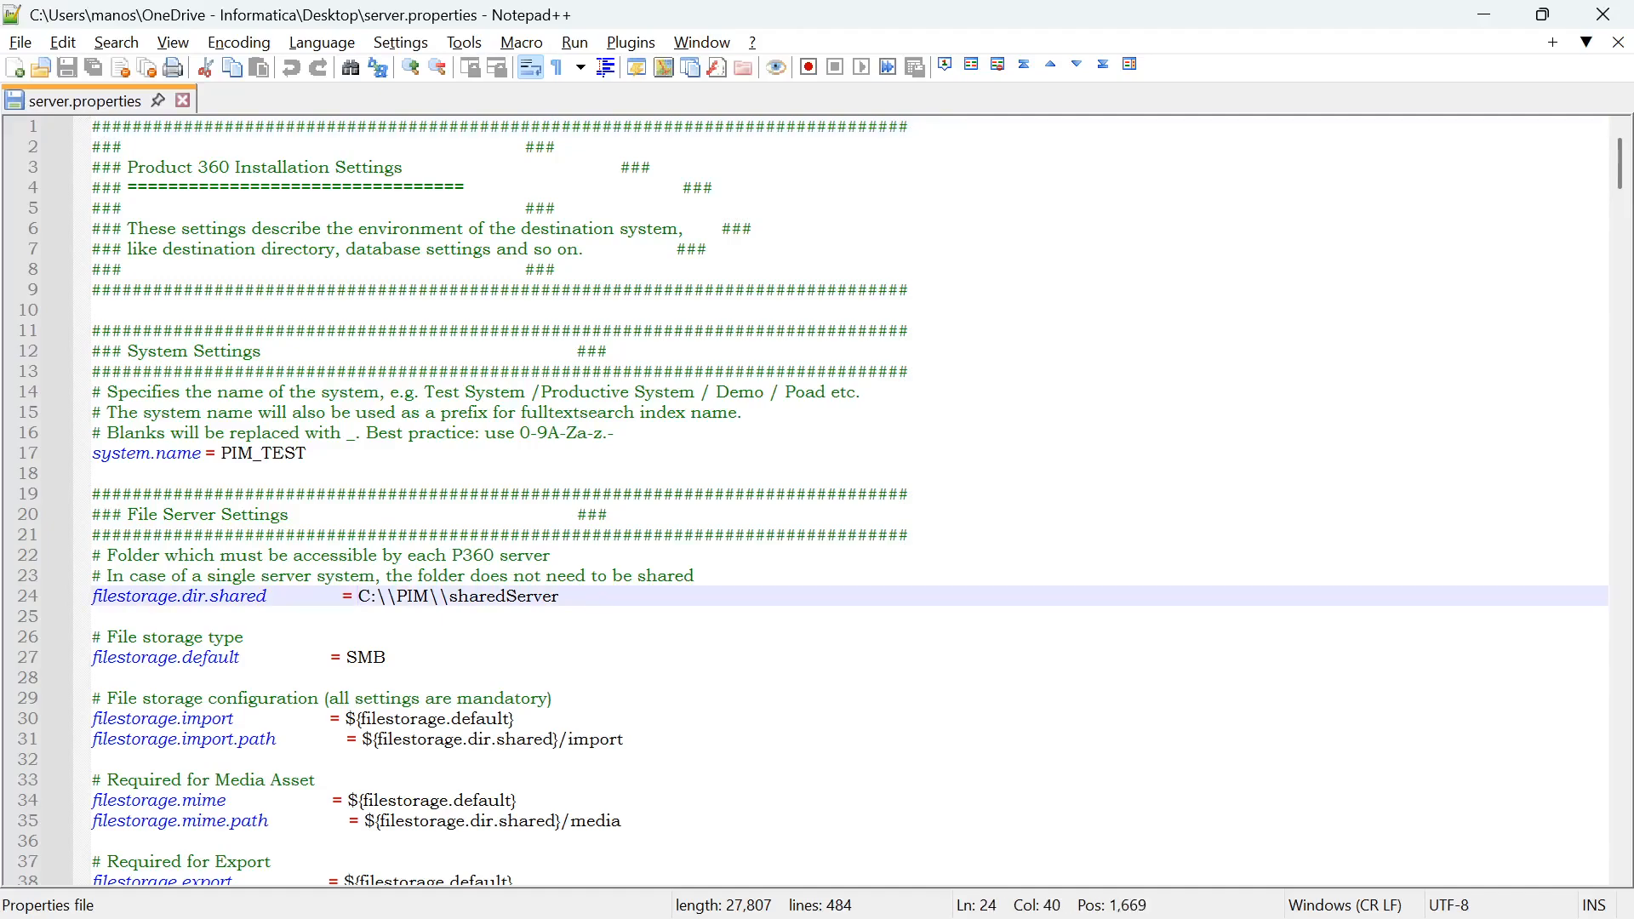
{"action": "scroll", "coordinate": [817, 502], "scroll_direction": "down", "scroll_amount": 9}
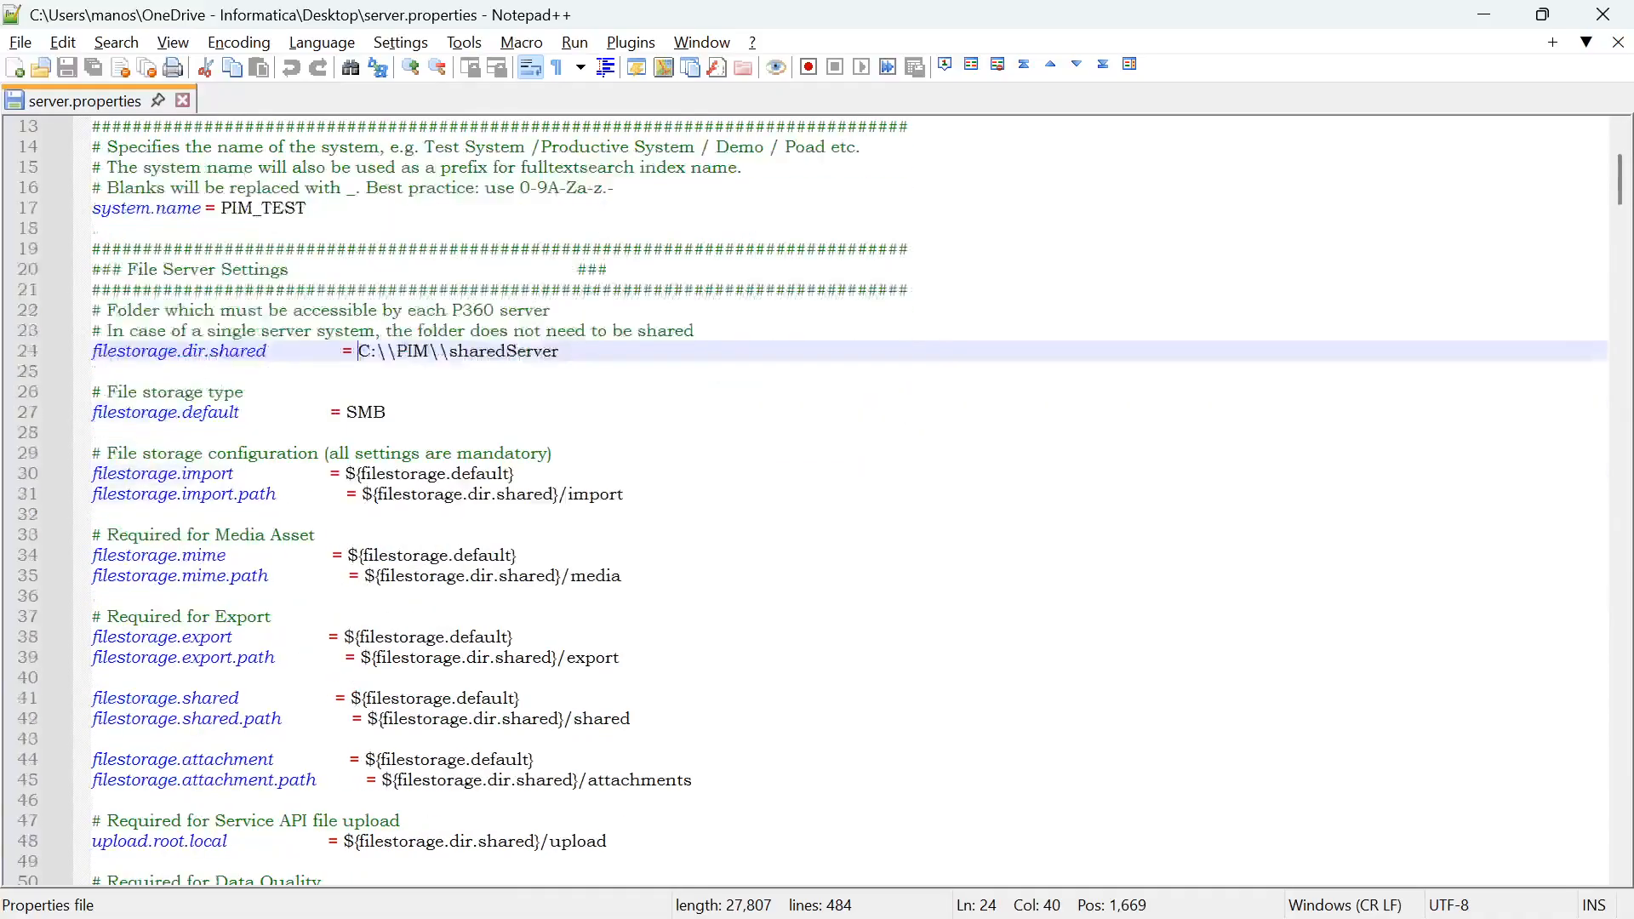
{"action": "scroll", "coordinate": [817, 502], "scroll_direction": "down", "scroll_amount": 6}
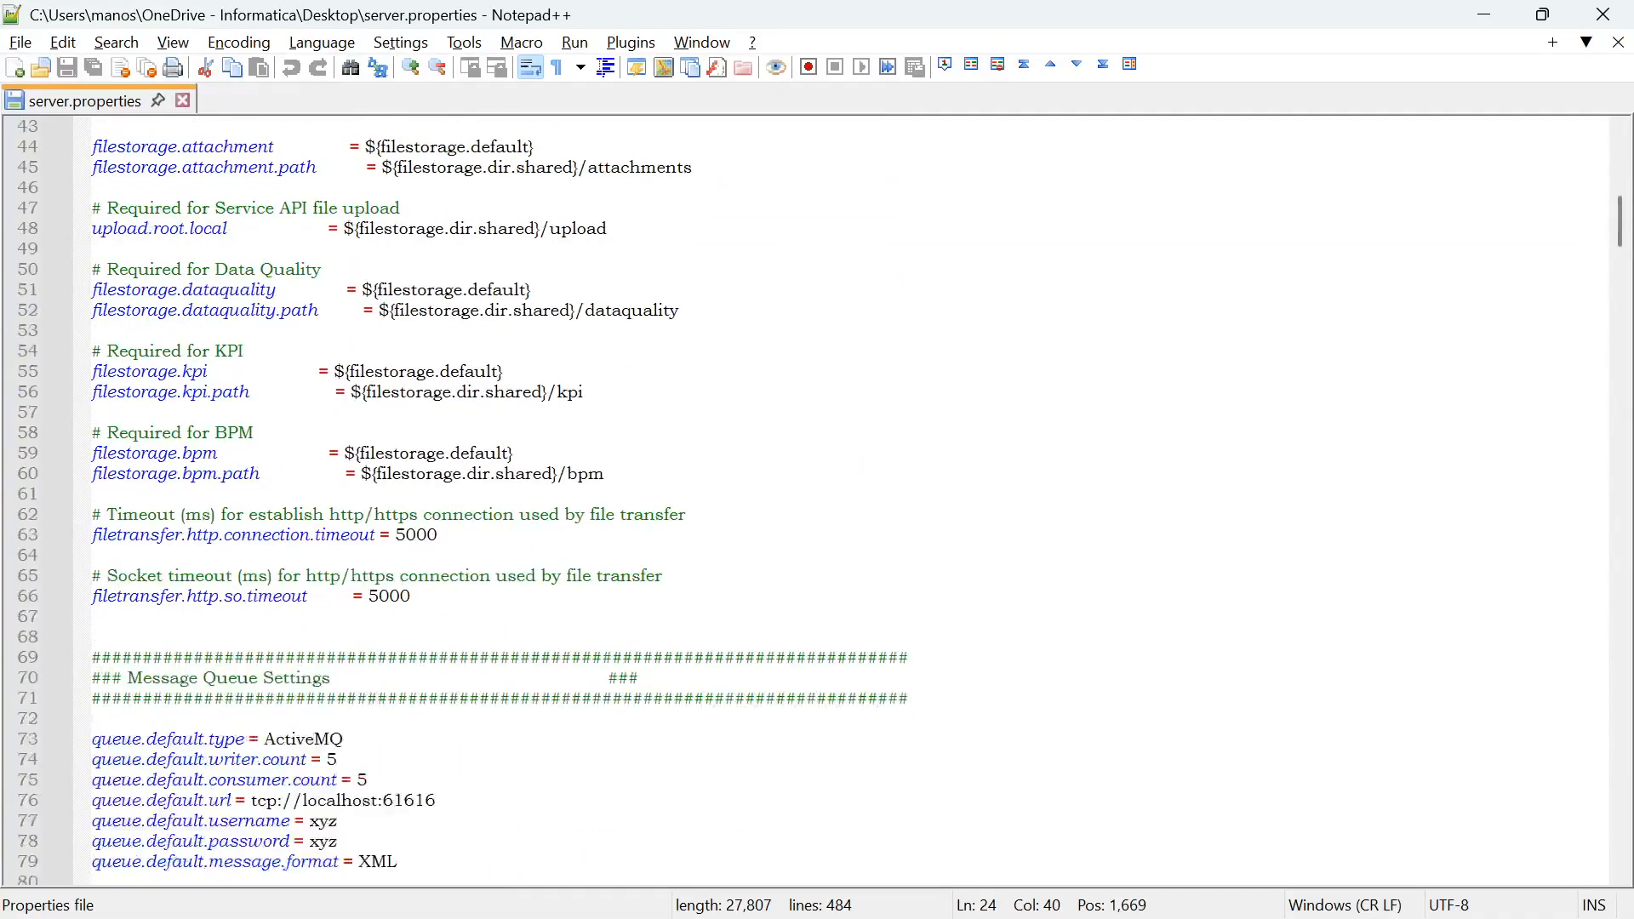
{"action": "scroll", "coordinate": [817, 502], "scroll_direction": "down", "scroll_amount": 1}
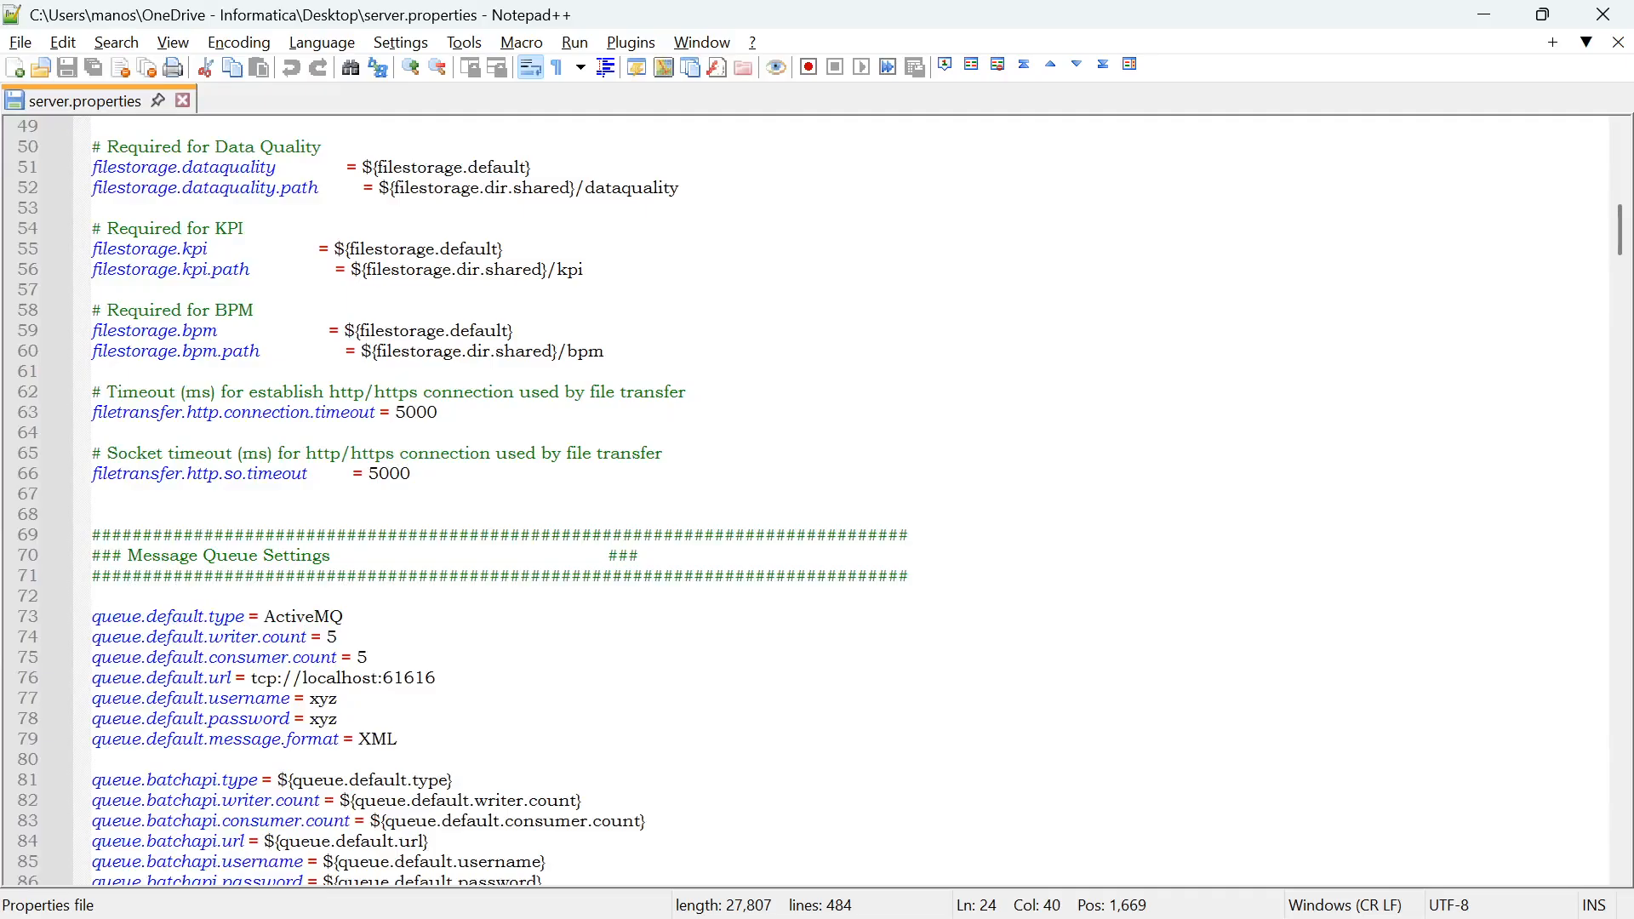
Scroll through the rest of server.properties to review the Elasticsearch, audit-trail and database settings
{"action": "scroll", "coordinate": [817, 502], "scroll_direction": "down", "scroll_amount": 15}
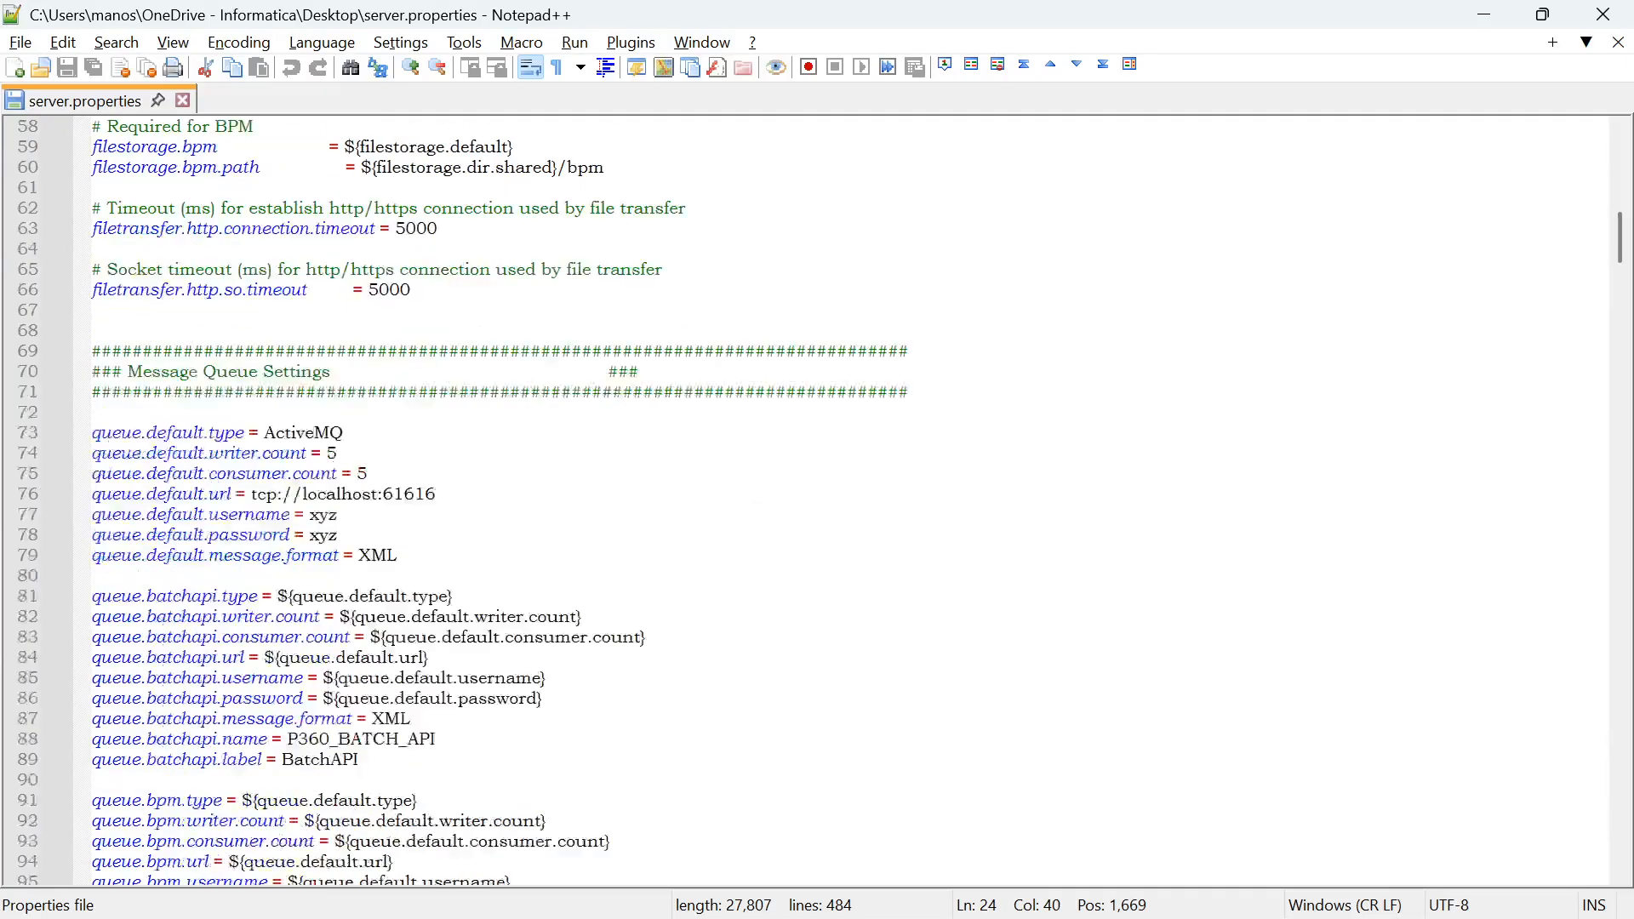
{"action": "scroll", "coordinate": [817, 502], "scroll_direction": "down", "scroll_amount": 15}
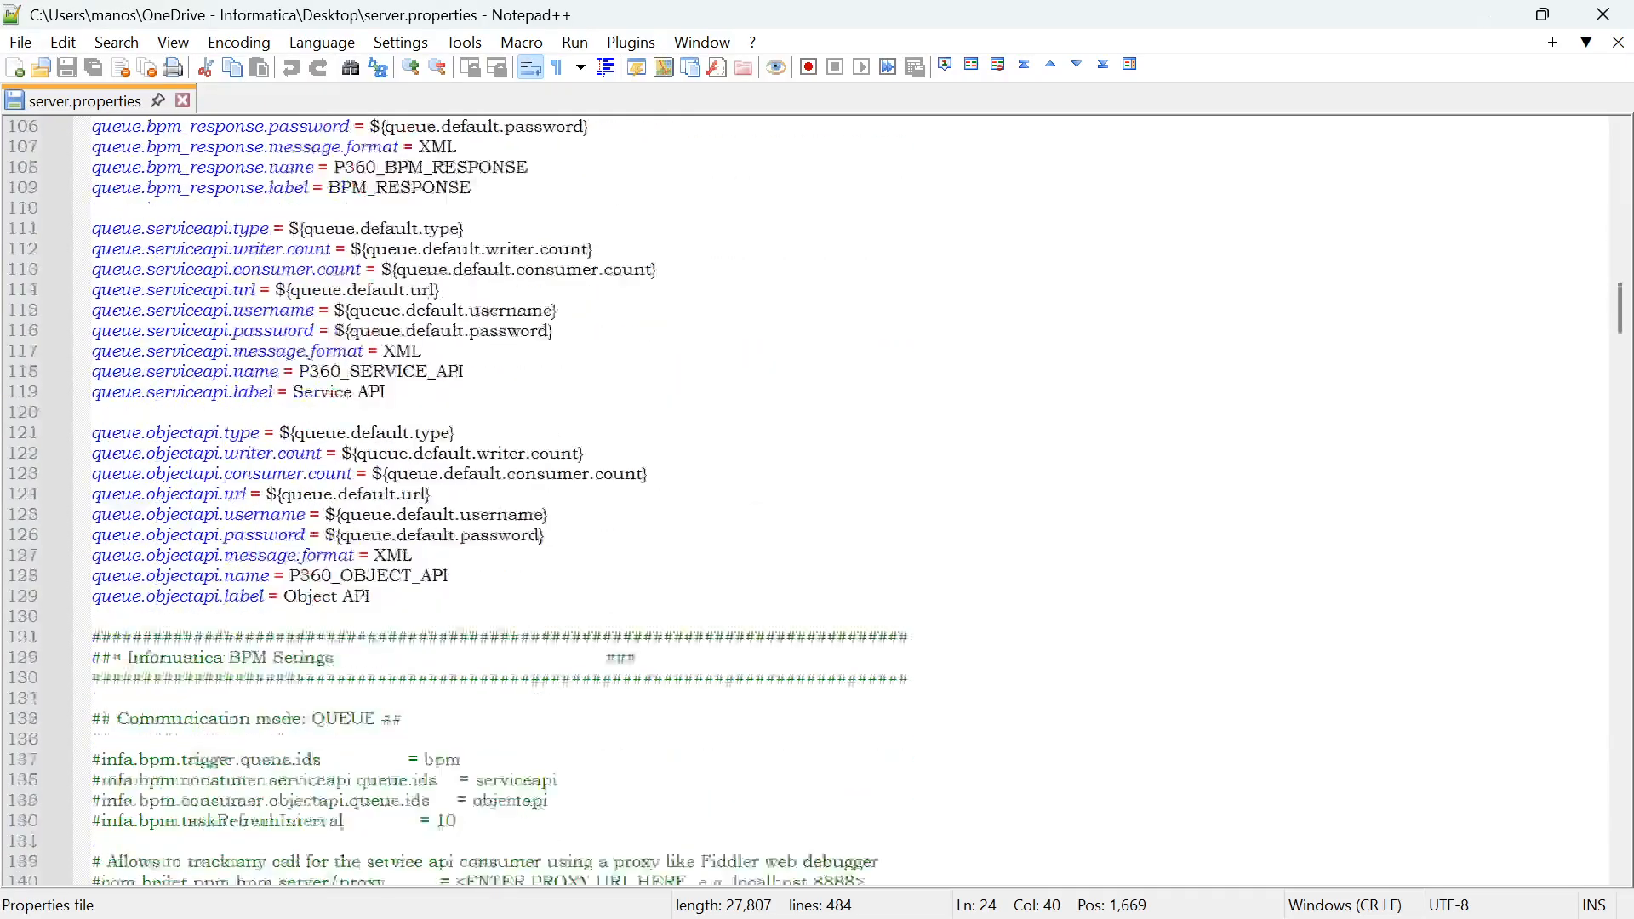
{"action": "scroll", "coordinate": [817, 502], "scroll_direction": "down", "scroll_amount": 4}
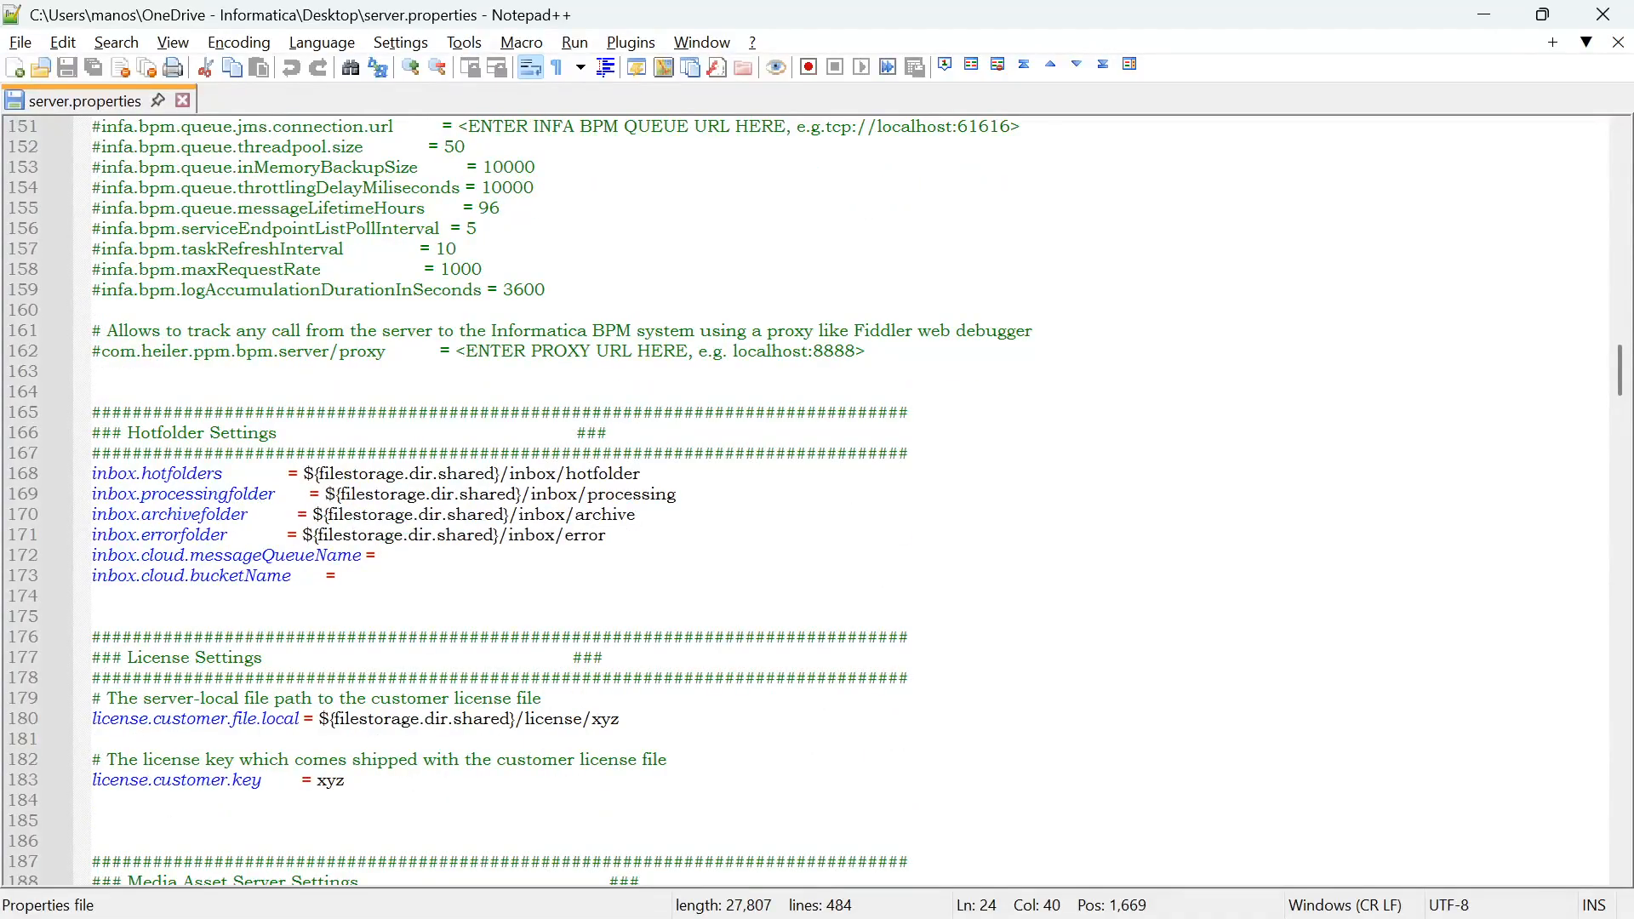
{"action": "scroll", "coordinate": [816, 503], "scroll_direction": "down", "scroll_amount": 14}
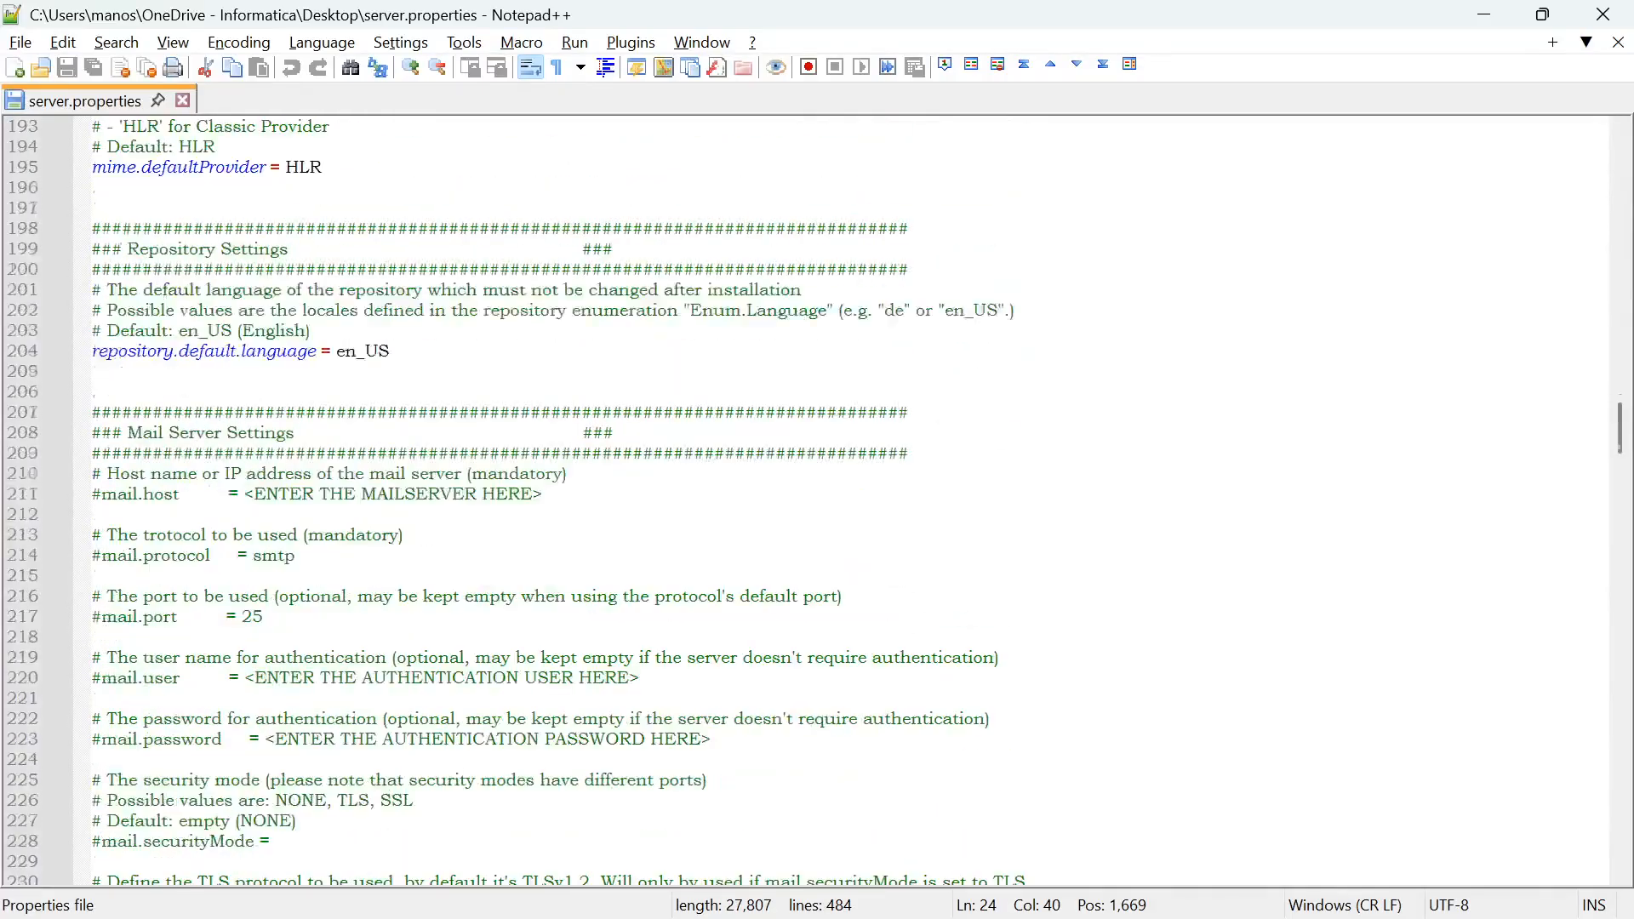
{"action": "scroll", "coordinate": [817, 502], "scroll_direction": "down", "scroll_amount": 12}
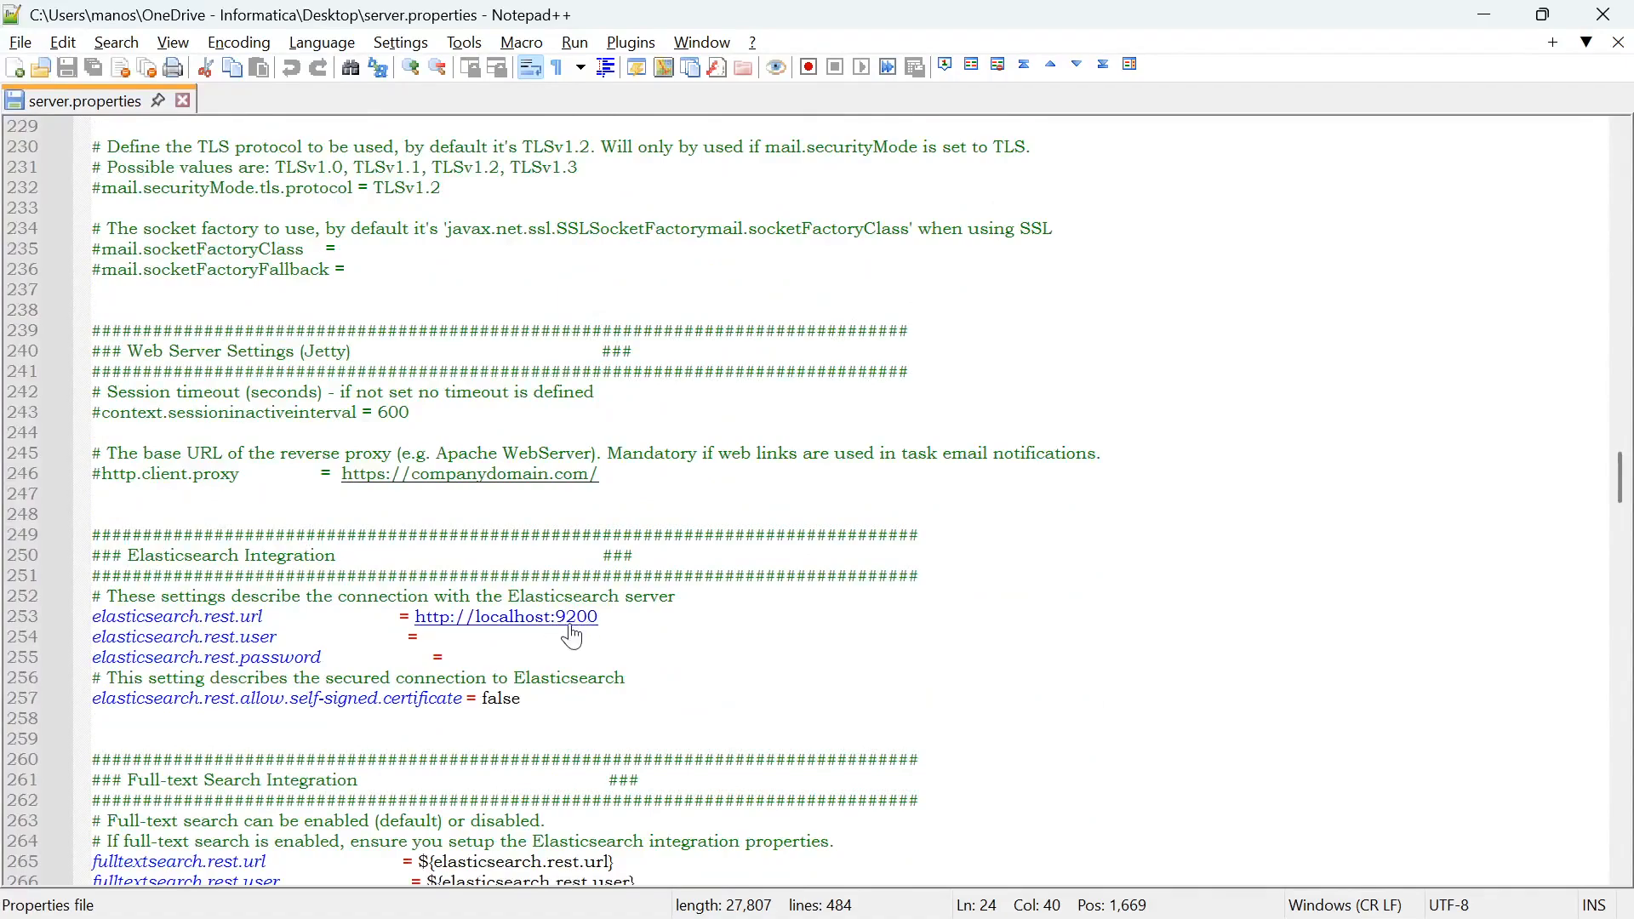
{"action": "scroll", "coordinate": [580, 637], "scroll_direction": "down", "scroll_amount": 1}
{"action": "scroll", "coordinate": [581, 636], "scroll_direction": "down", "scroll_amount": 4}
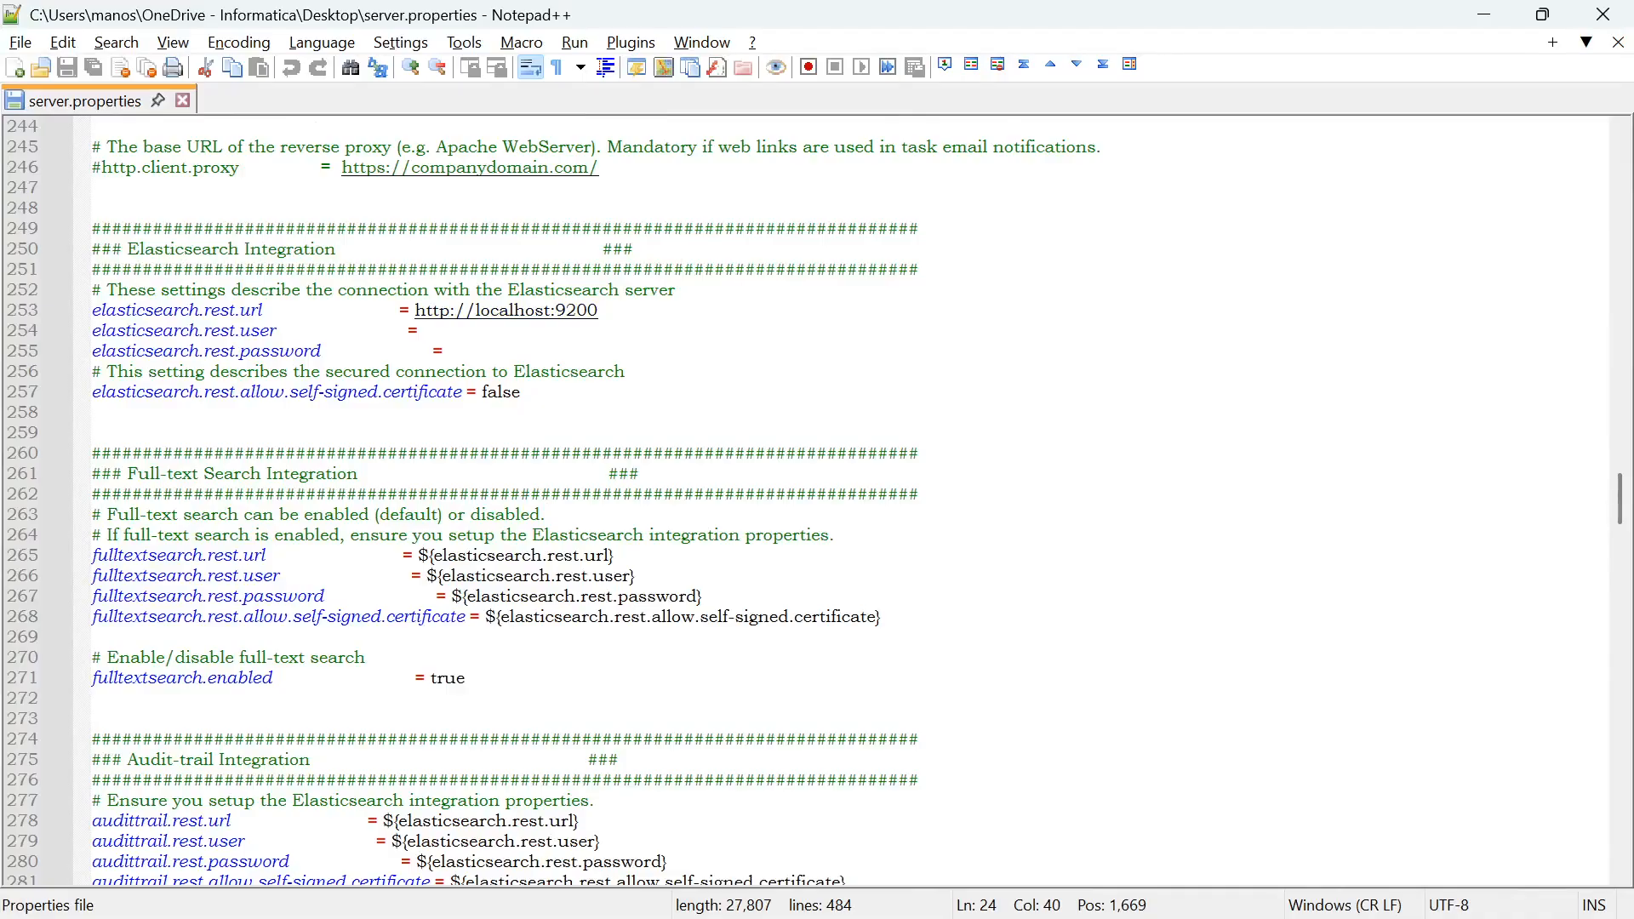
{"action": "scroll", "coordinate": [556, 503], "scroll_direction": "down", "scroll_amount": 1}
{"action": "scroll", "coordinate": [817, 502], "scroll_direction": "down", "scroll_amount": 2}
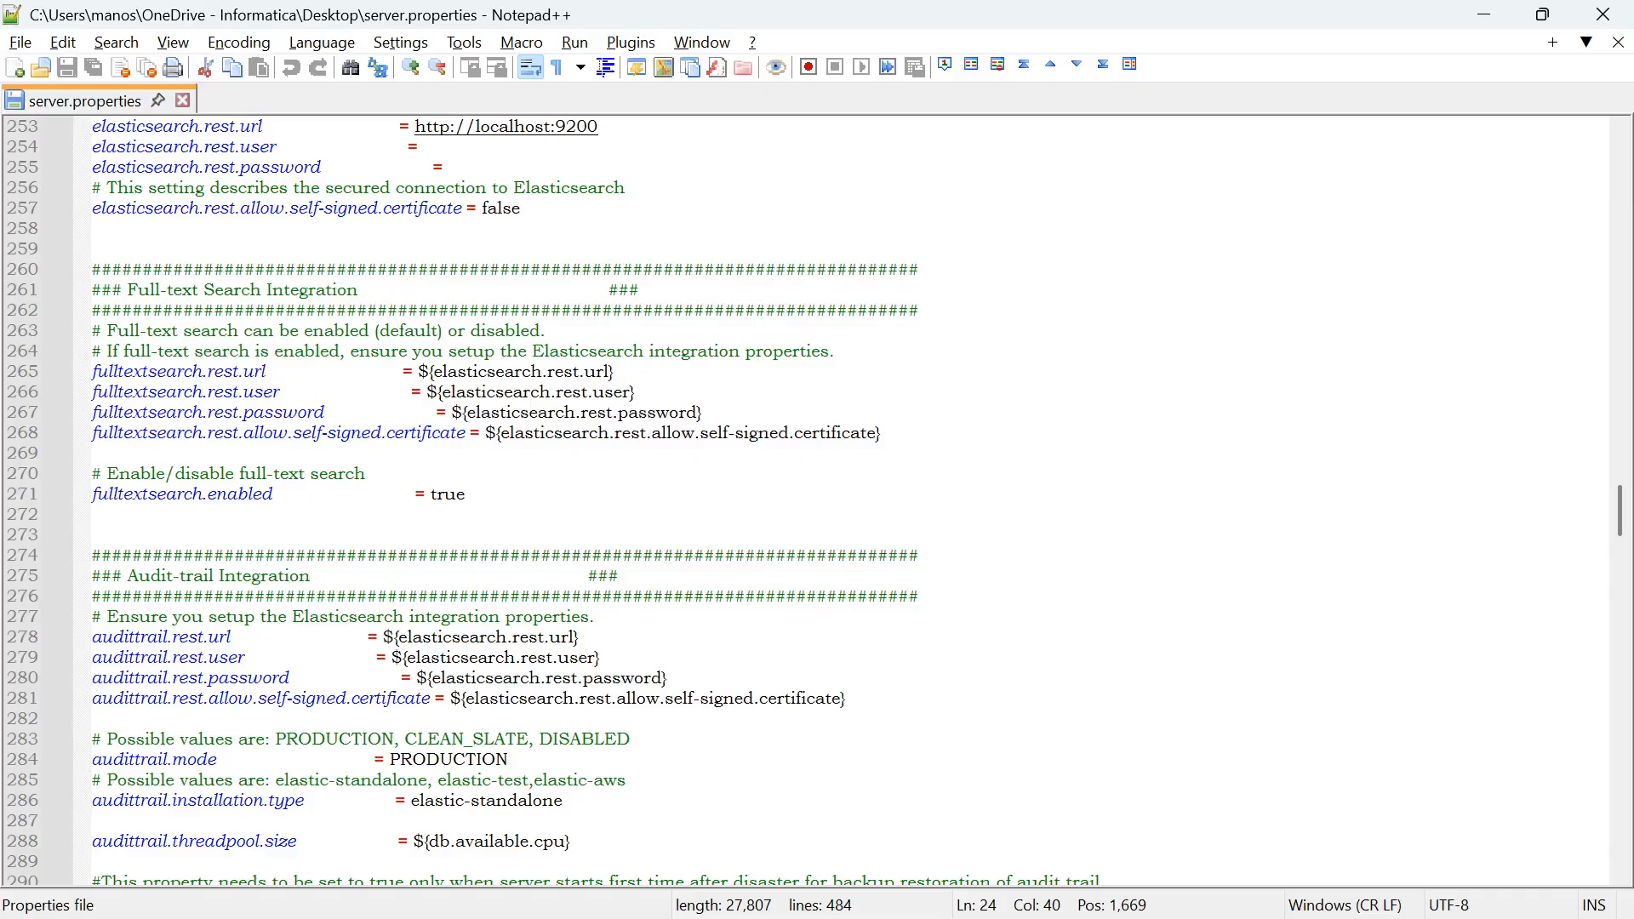
{"action": "scroll", "coordinate": [817, 502], "scroll_direction": "down", "scroll_amount": 11}
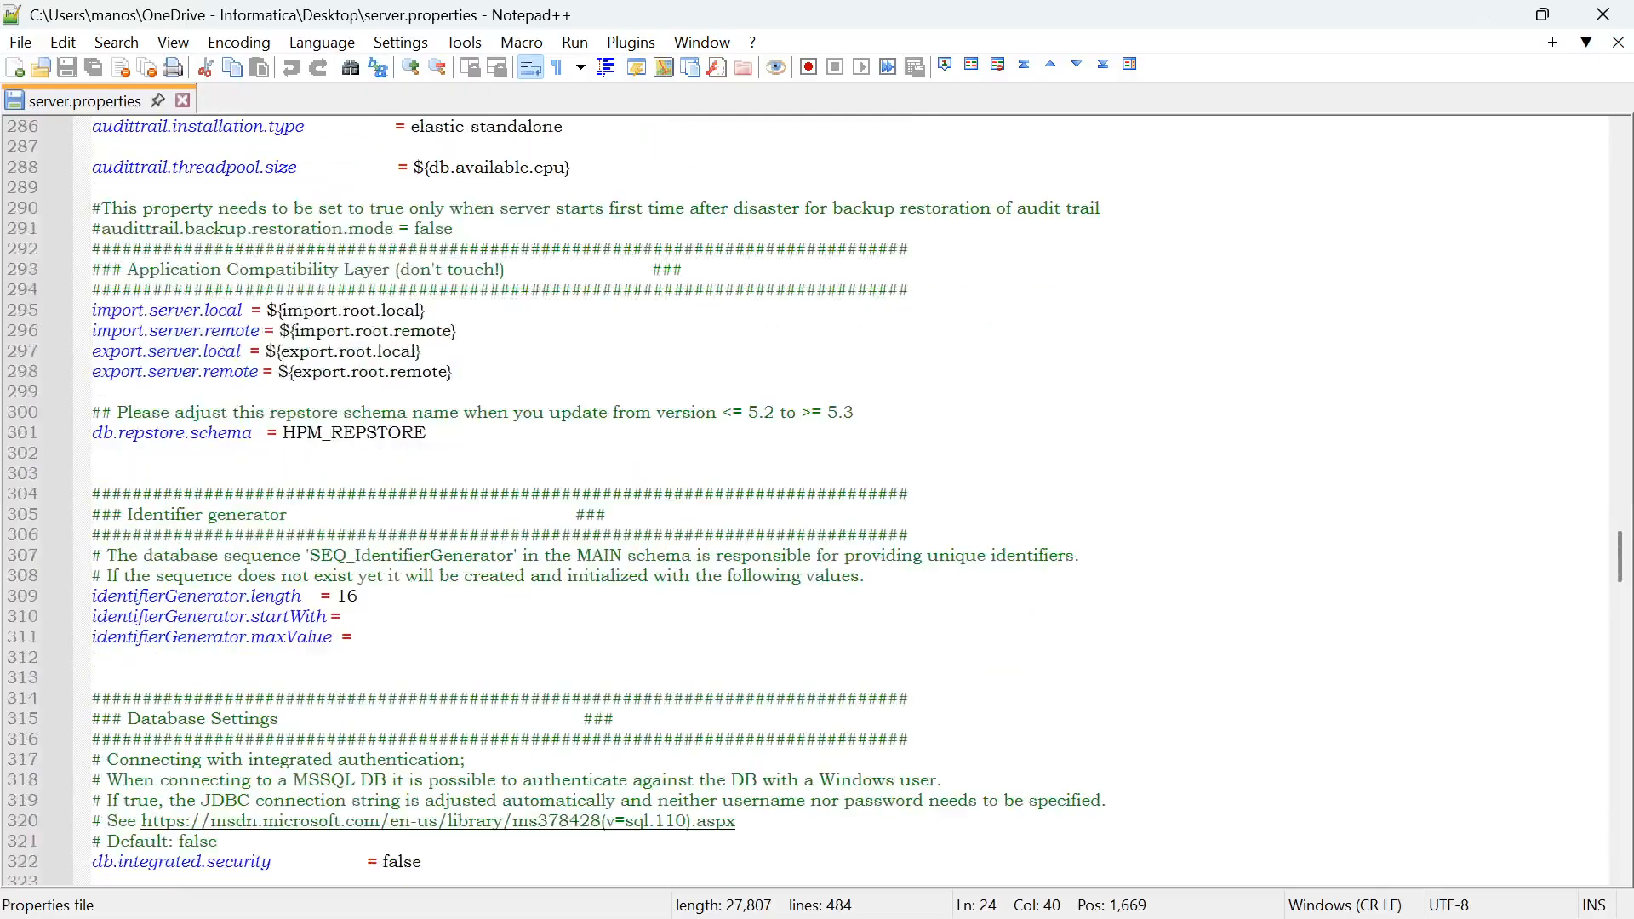
{"action": "scroll", "coordinate": [817, 502], "scroll_direction": "down", "scroll_amount": 4}
{"action": "scroll", "coordinate": [817, 502], "scroll_direction": "down", "scroll_amount": 2}
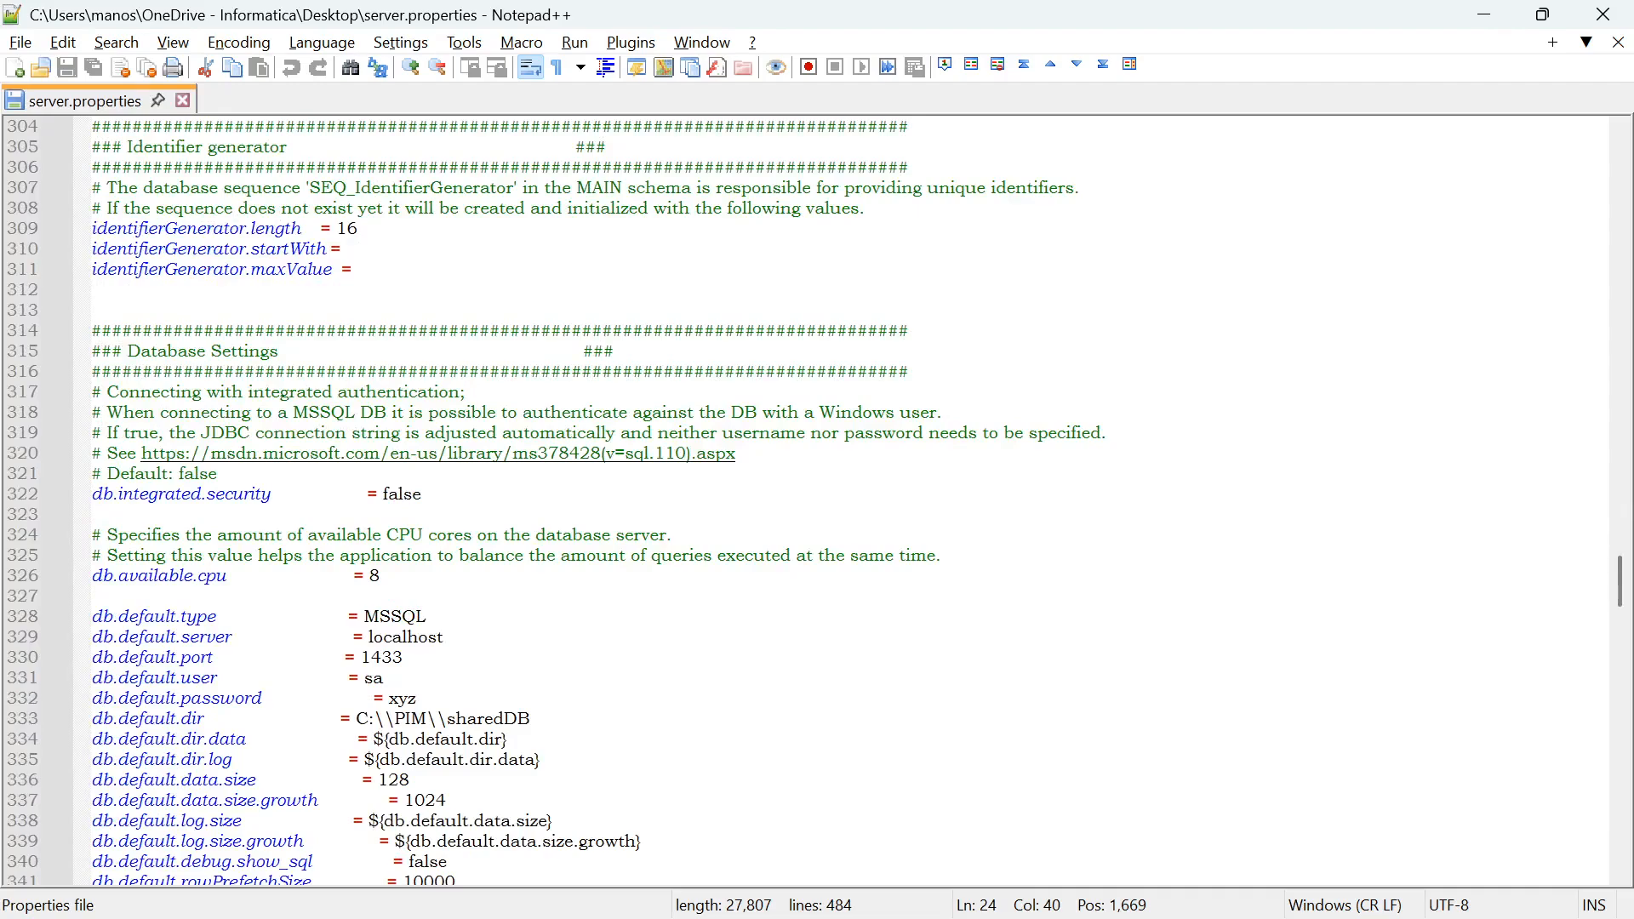
{"action": "scroll", "coordinate": [129, 289], "scroll_direction": "down", "scroll_amount": 3}
{"action": "scroll", "coordinate": [606, 503], "scroll_direction": "down", "scroll_amount": 1}
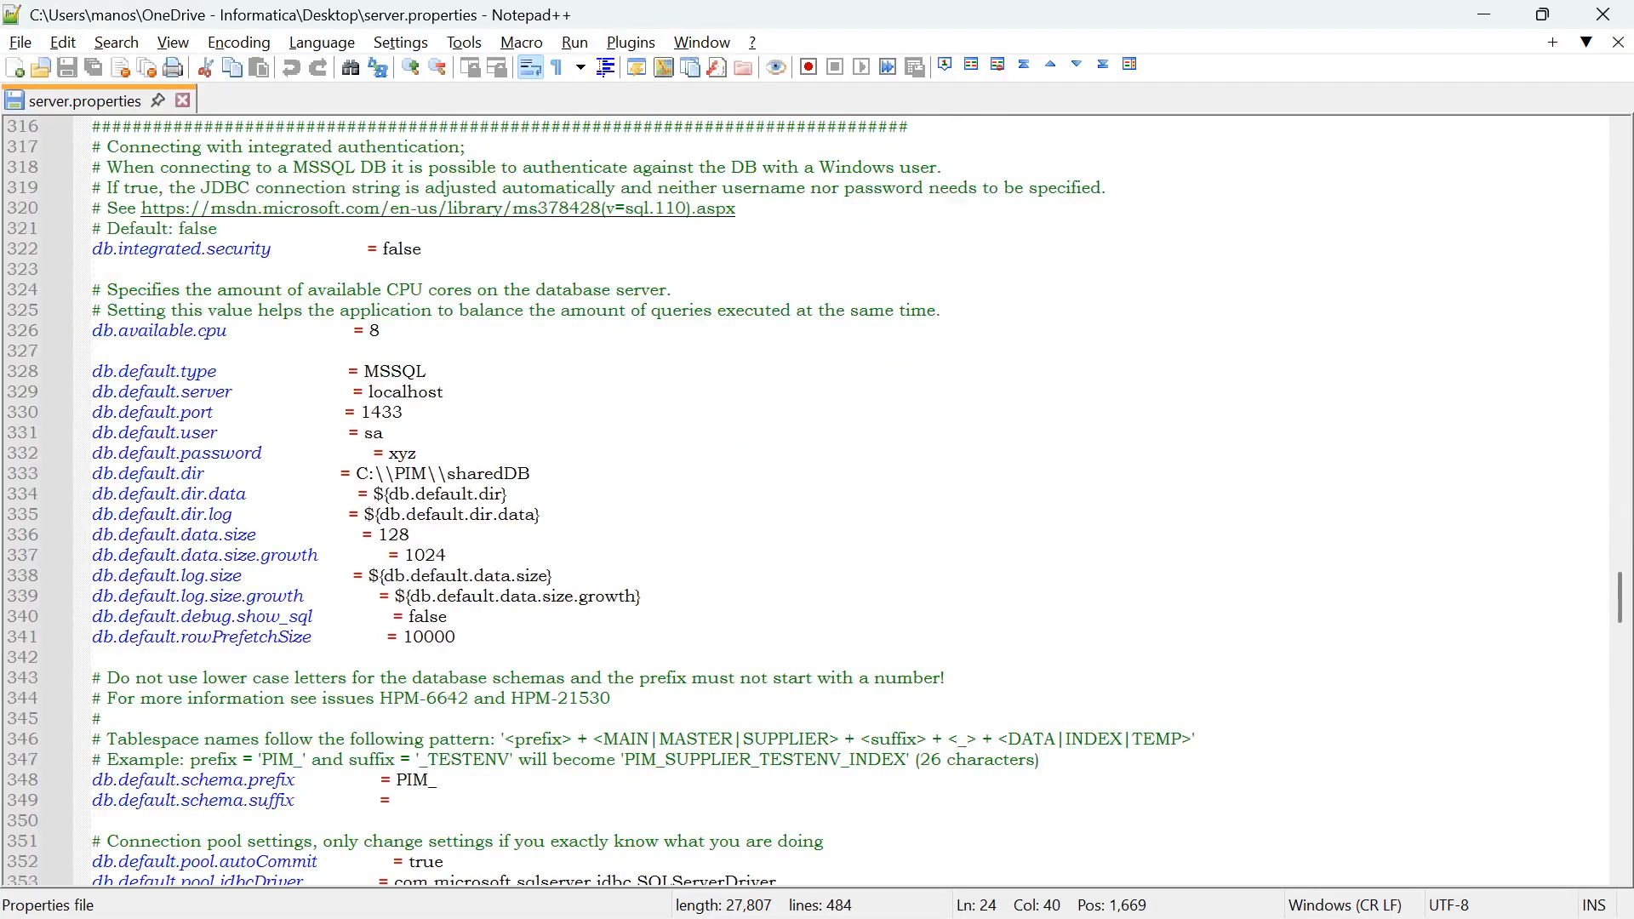
Run Database.exe from the PIM dbclient folder, proceed with the server.properties setup, review the settings overview and close the wizard
{"action": "key", "text": "alt+Tab"}
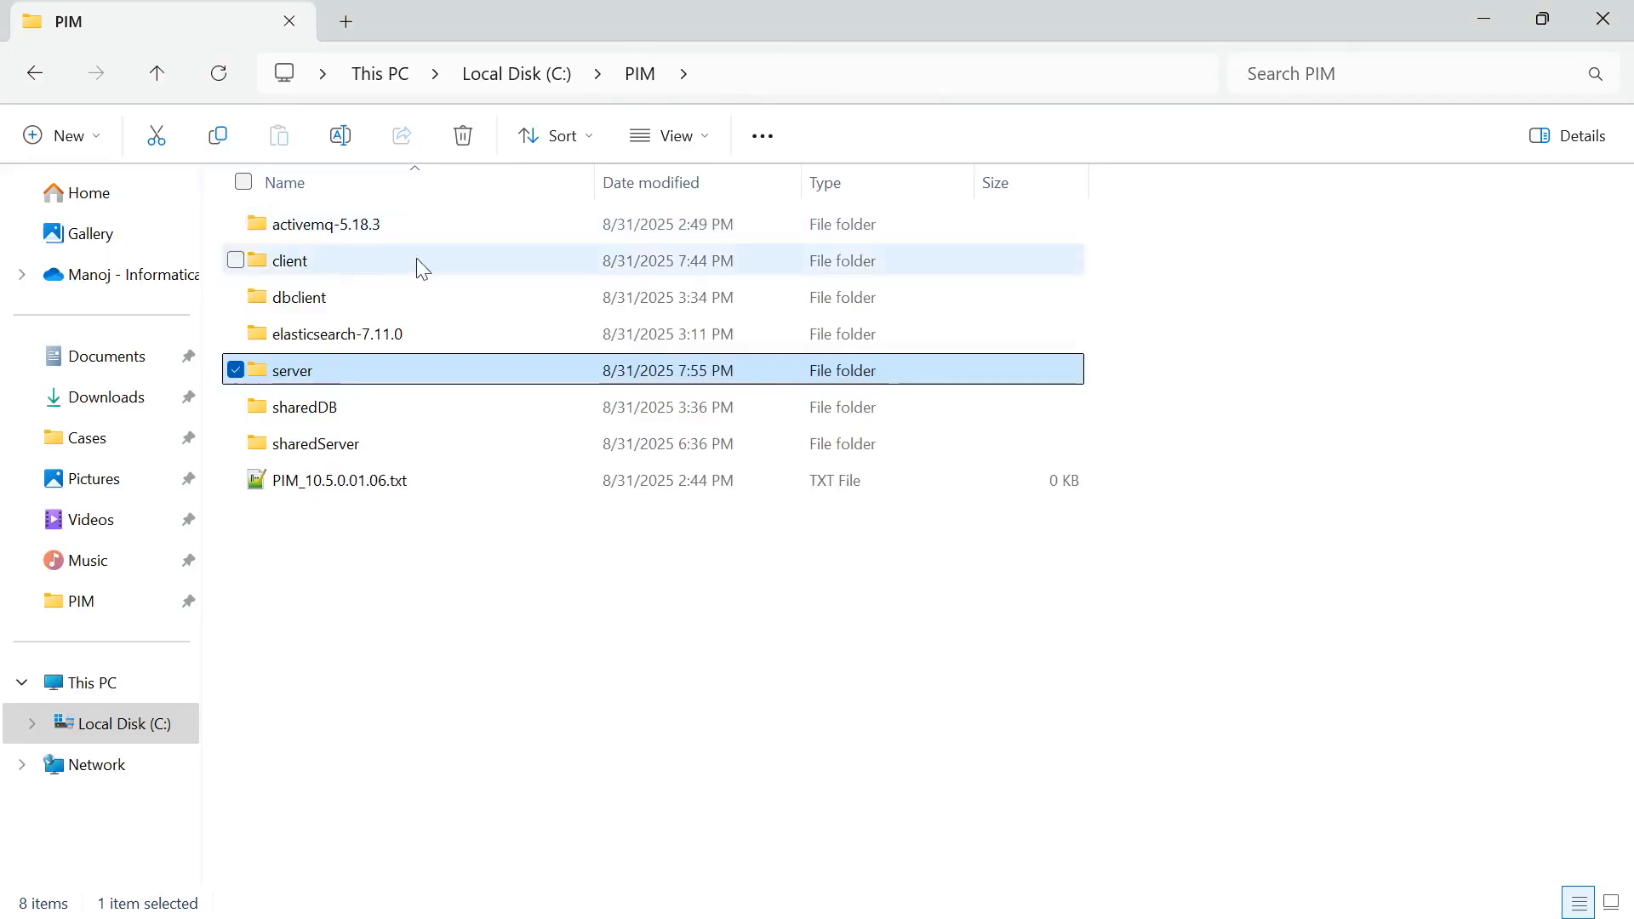
{"action": "double_click", "coordinate": [358, 288]}
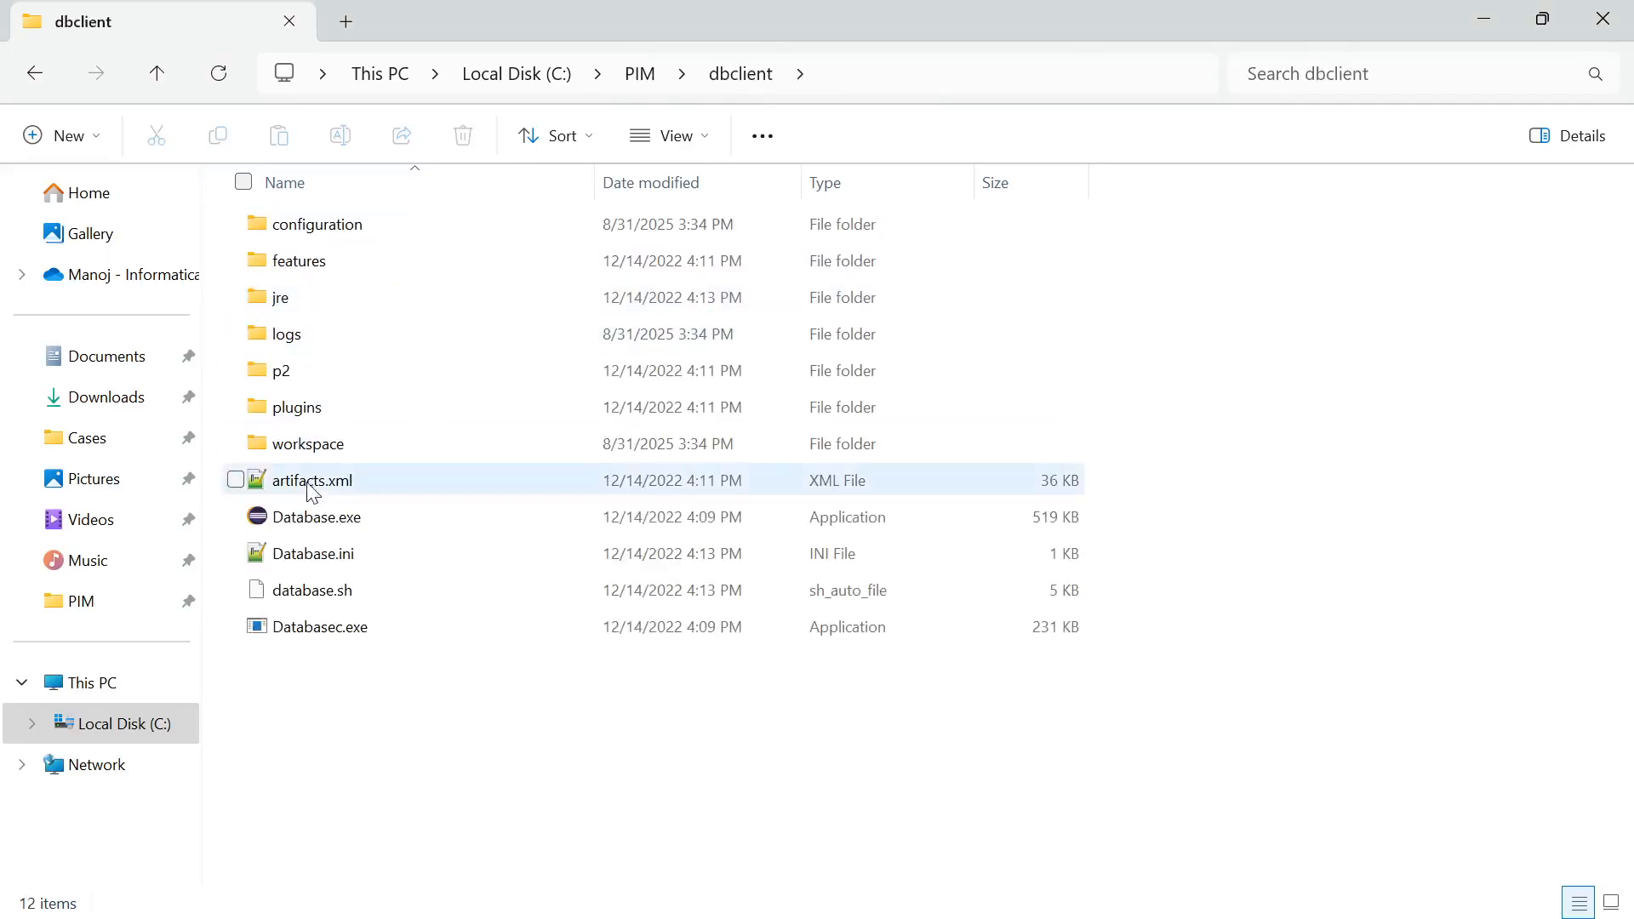
{"action": "double_click", "coordinate": [310, 522]}
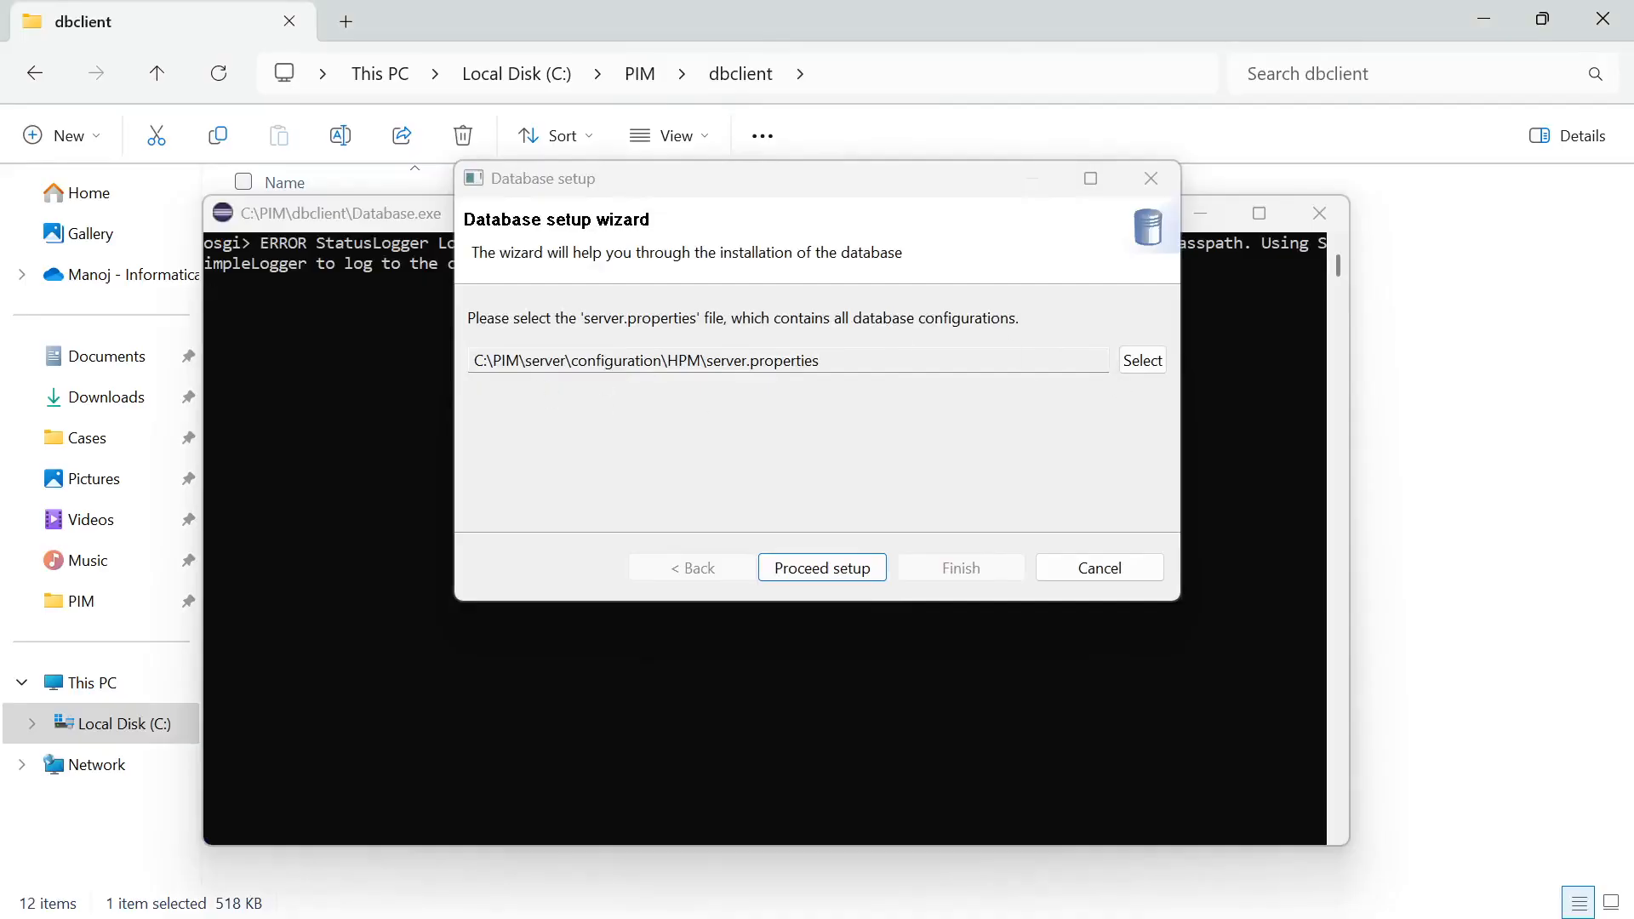
{"action": "left_click", "coordinate": [804, 570]}
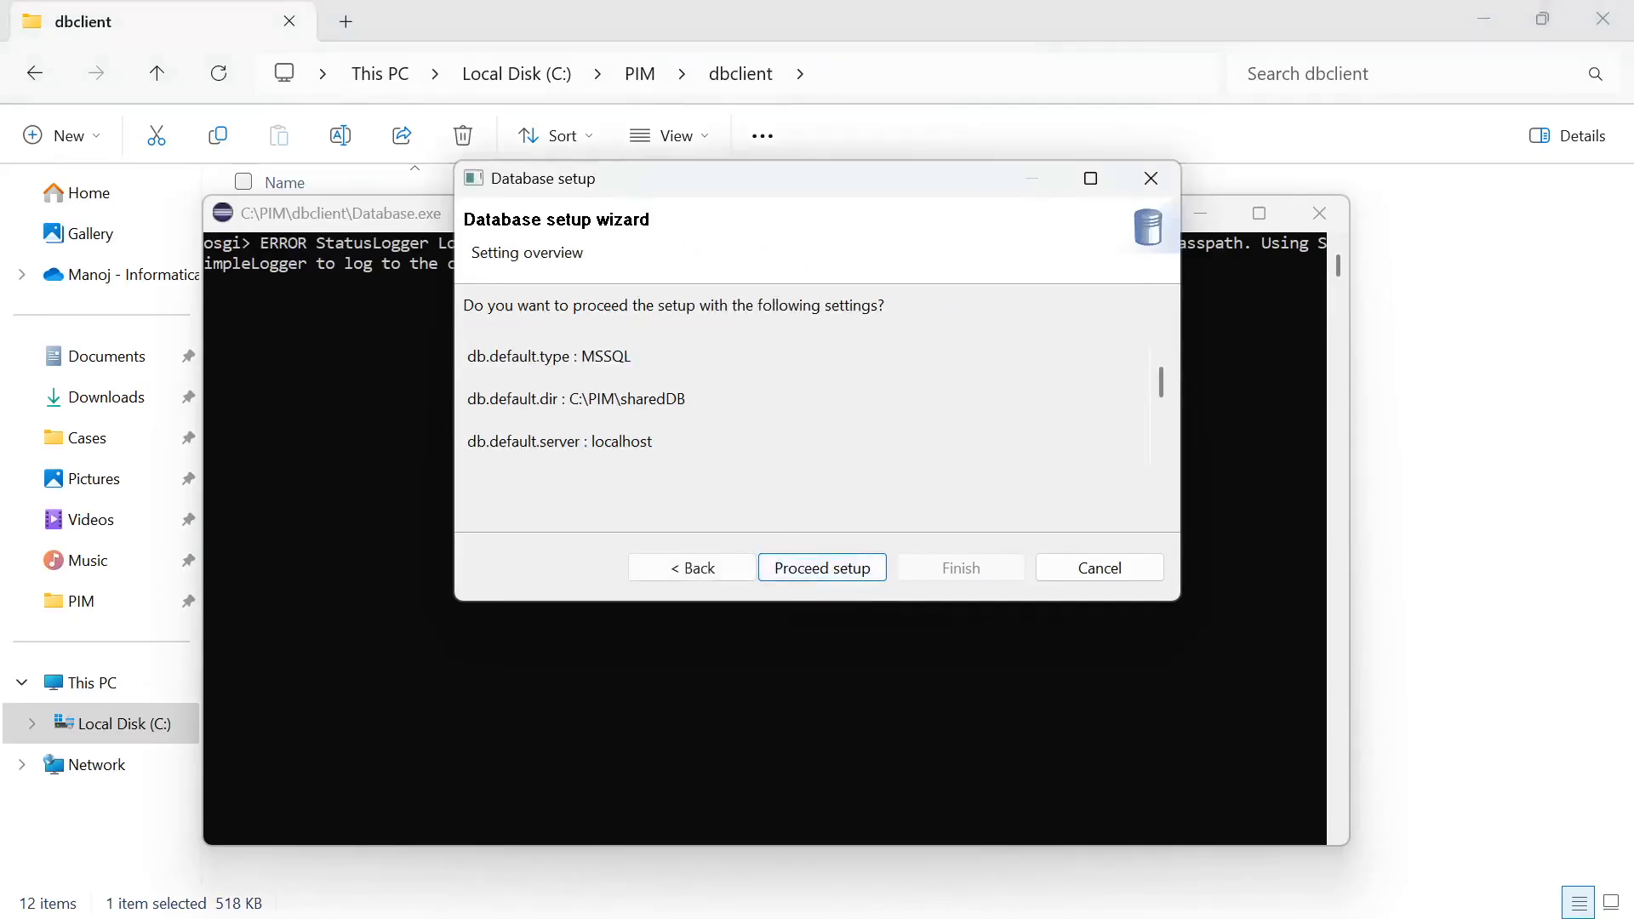
{"action": "scroll", "coordinate": [804, 408], "scroll_direction": "down", "scroll_amount": 1}
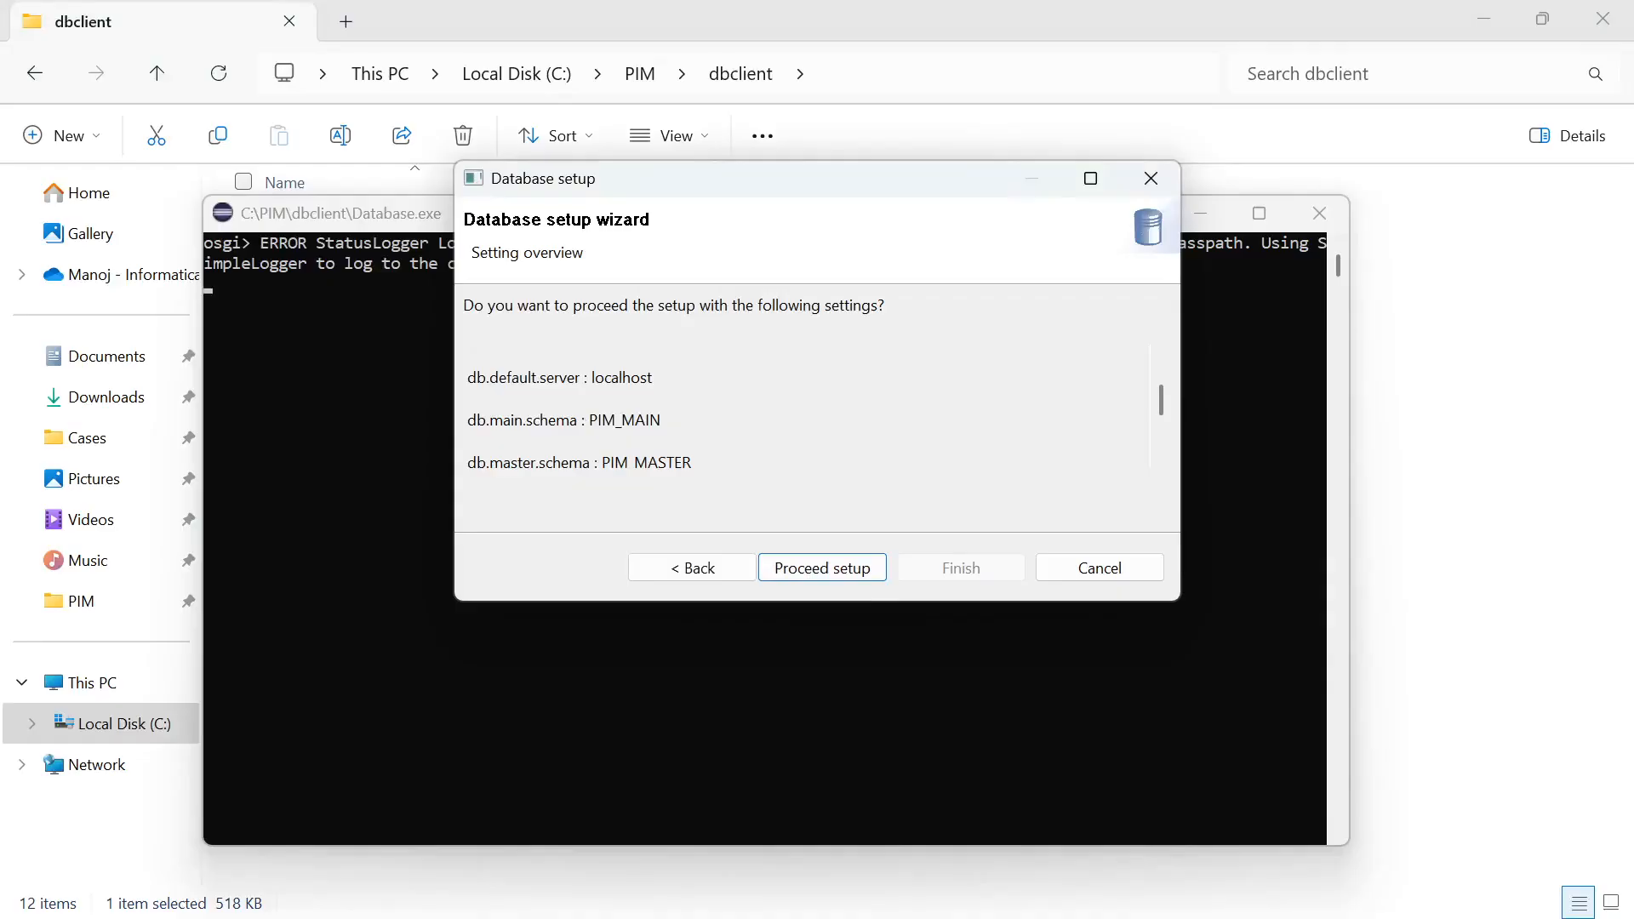
{"action": "scroll", "coordinate": [804, 409], "scroll_direction": "down", "scroll_amount": 1}
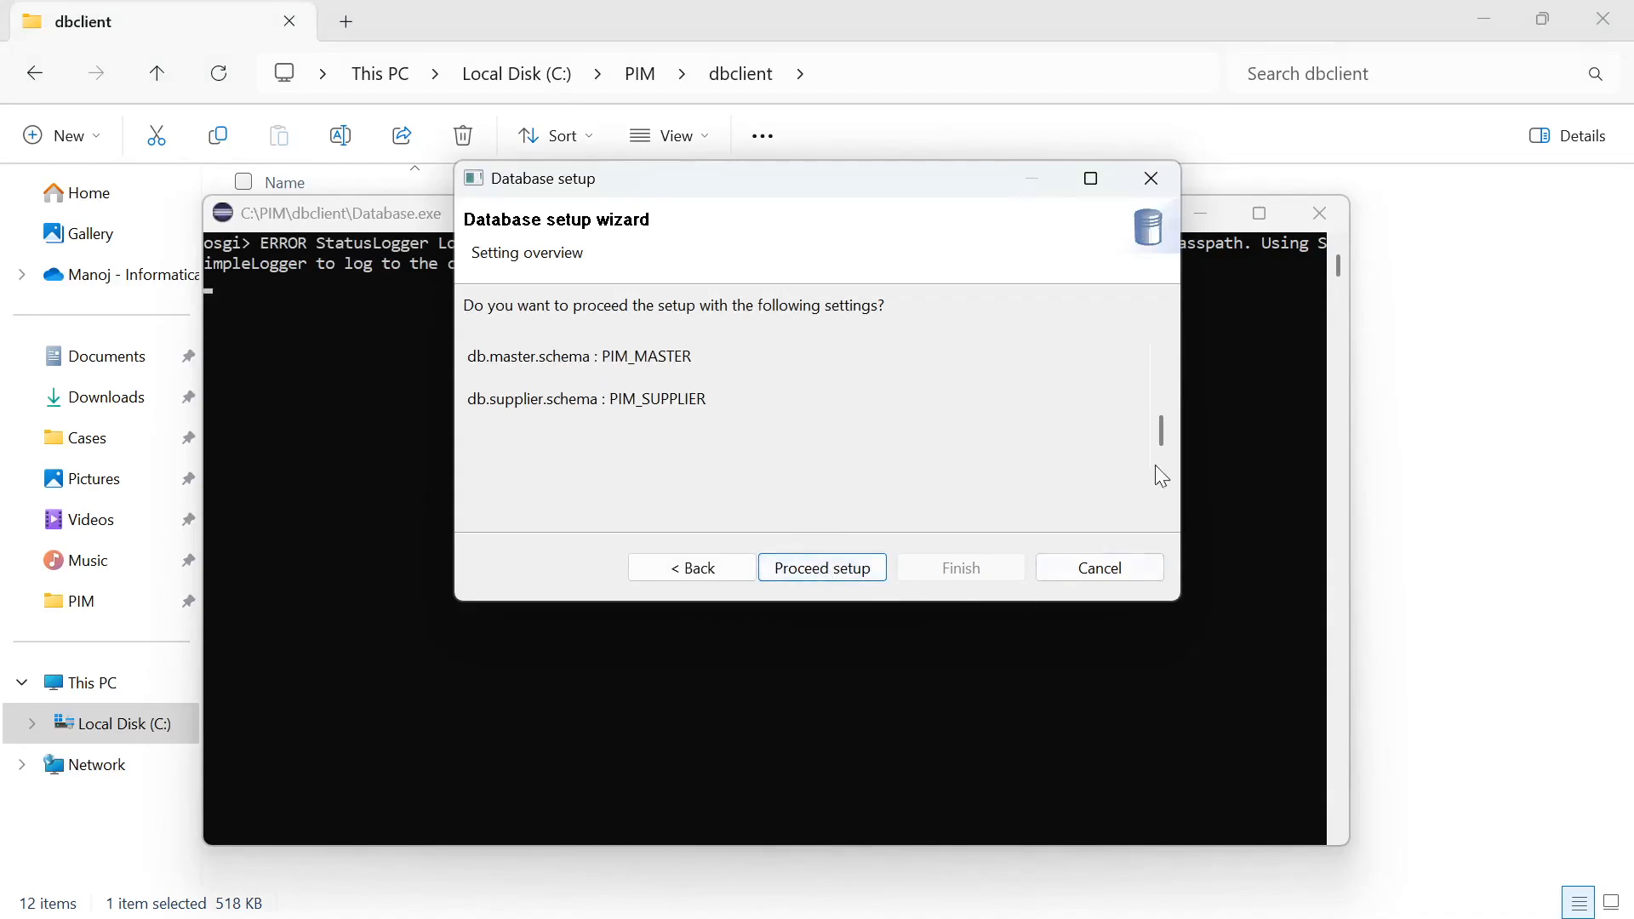
{"action": "left_click", "coordinate": [1153, 181]}
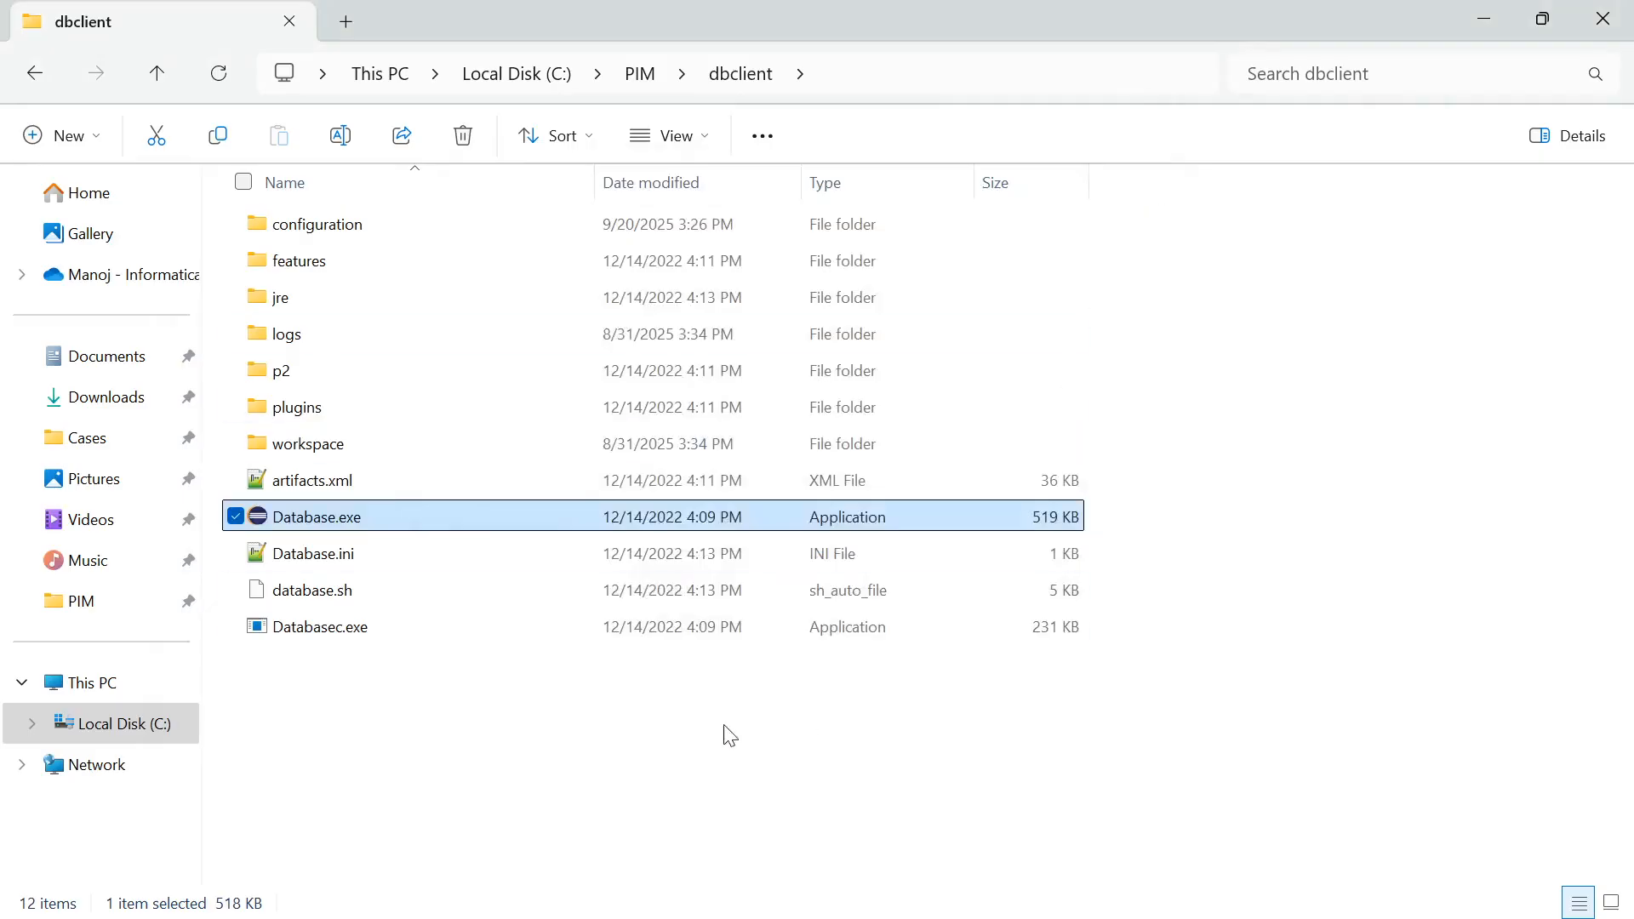
Switch to SQL Server Management Studio and expand Databases to check the PIM_MAIN, PIM_MASTER and PIM_SUPPLIER databases
{"action": "mouse_move", "coordinate": [833, 917]}
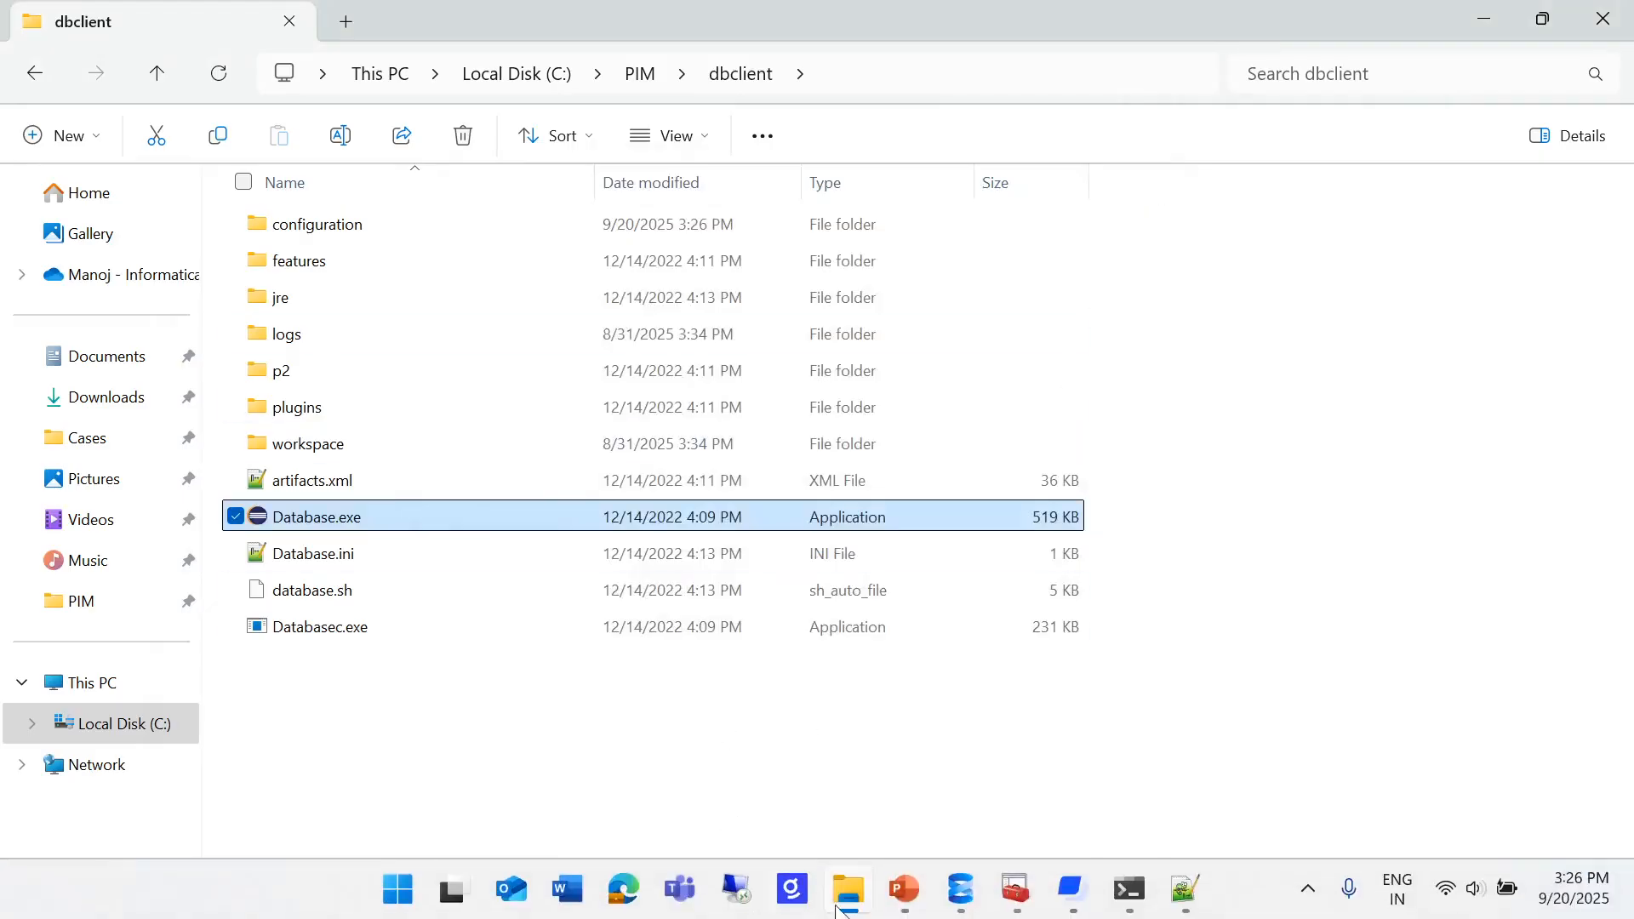
{"action": "left_click", "coordinate": [959, 889]}
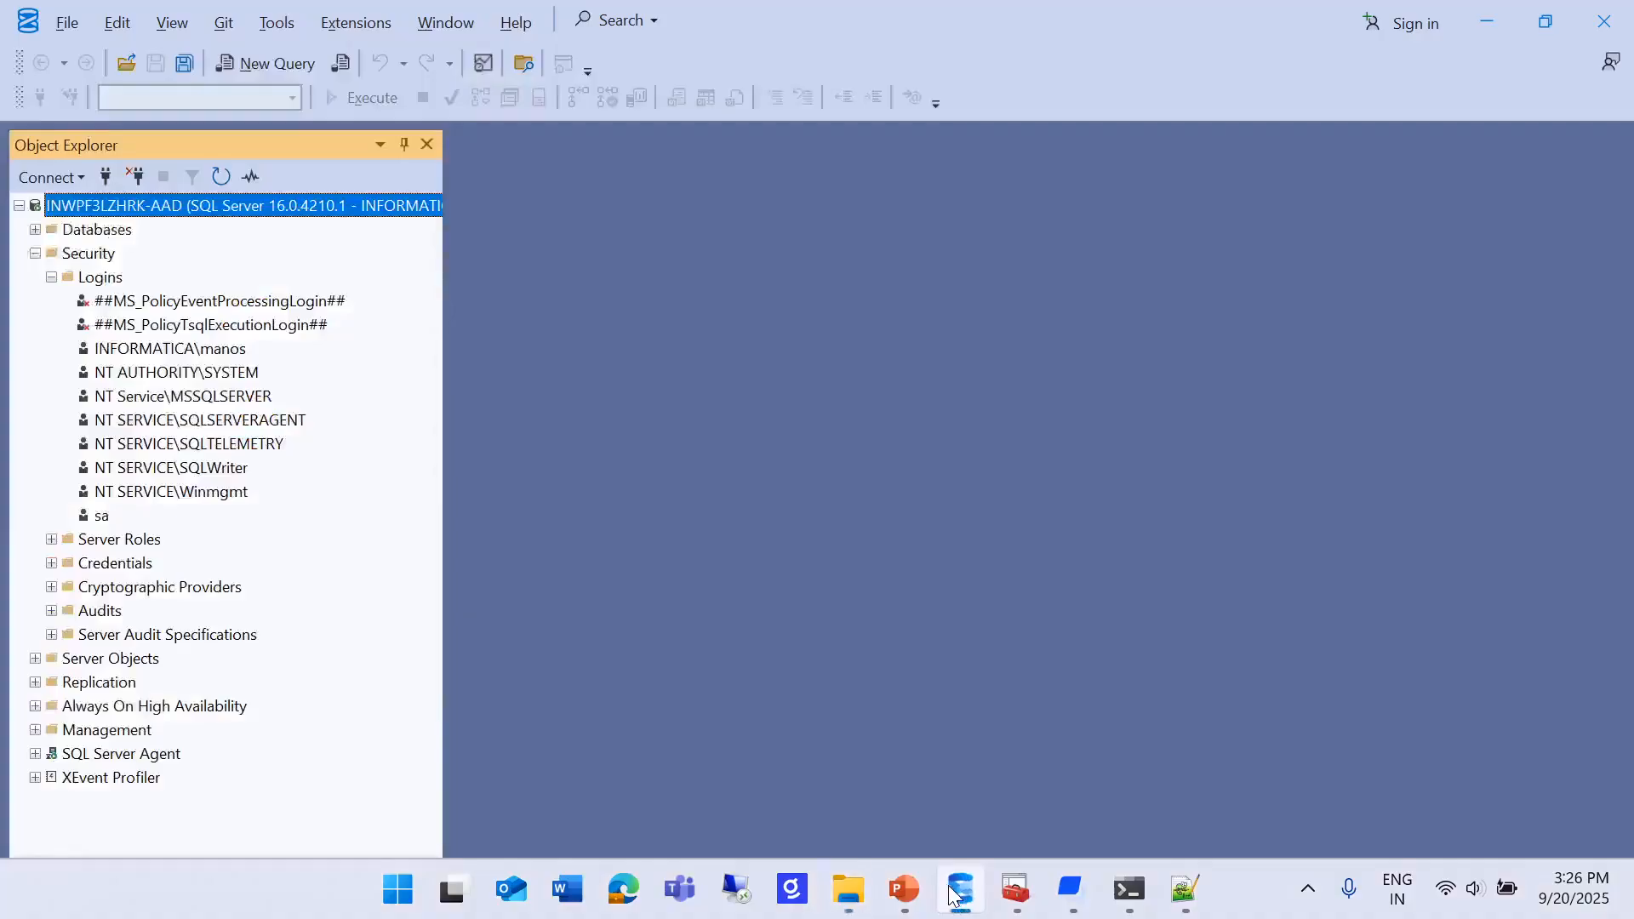
{"action": "left_click", "coordinate": [35, 229]}
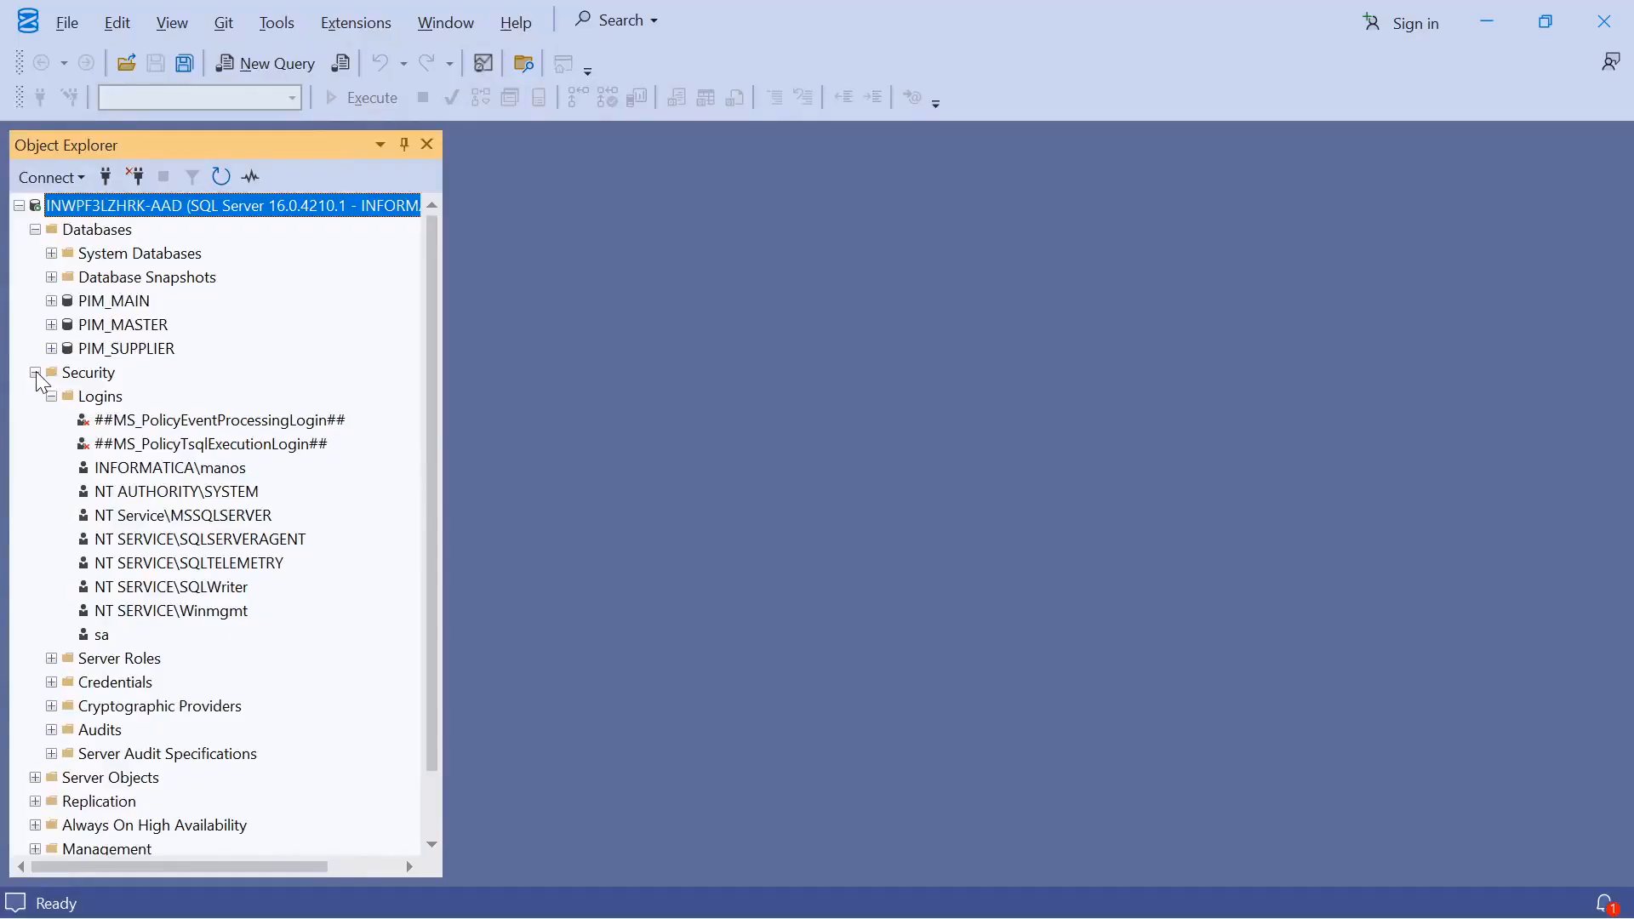
Start the Product 360 server by running console.cmd in the C:\PIM\server folder
{"action": "key", "text": "alt+Tab"}
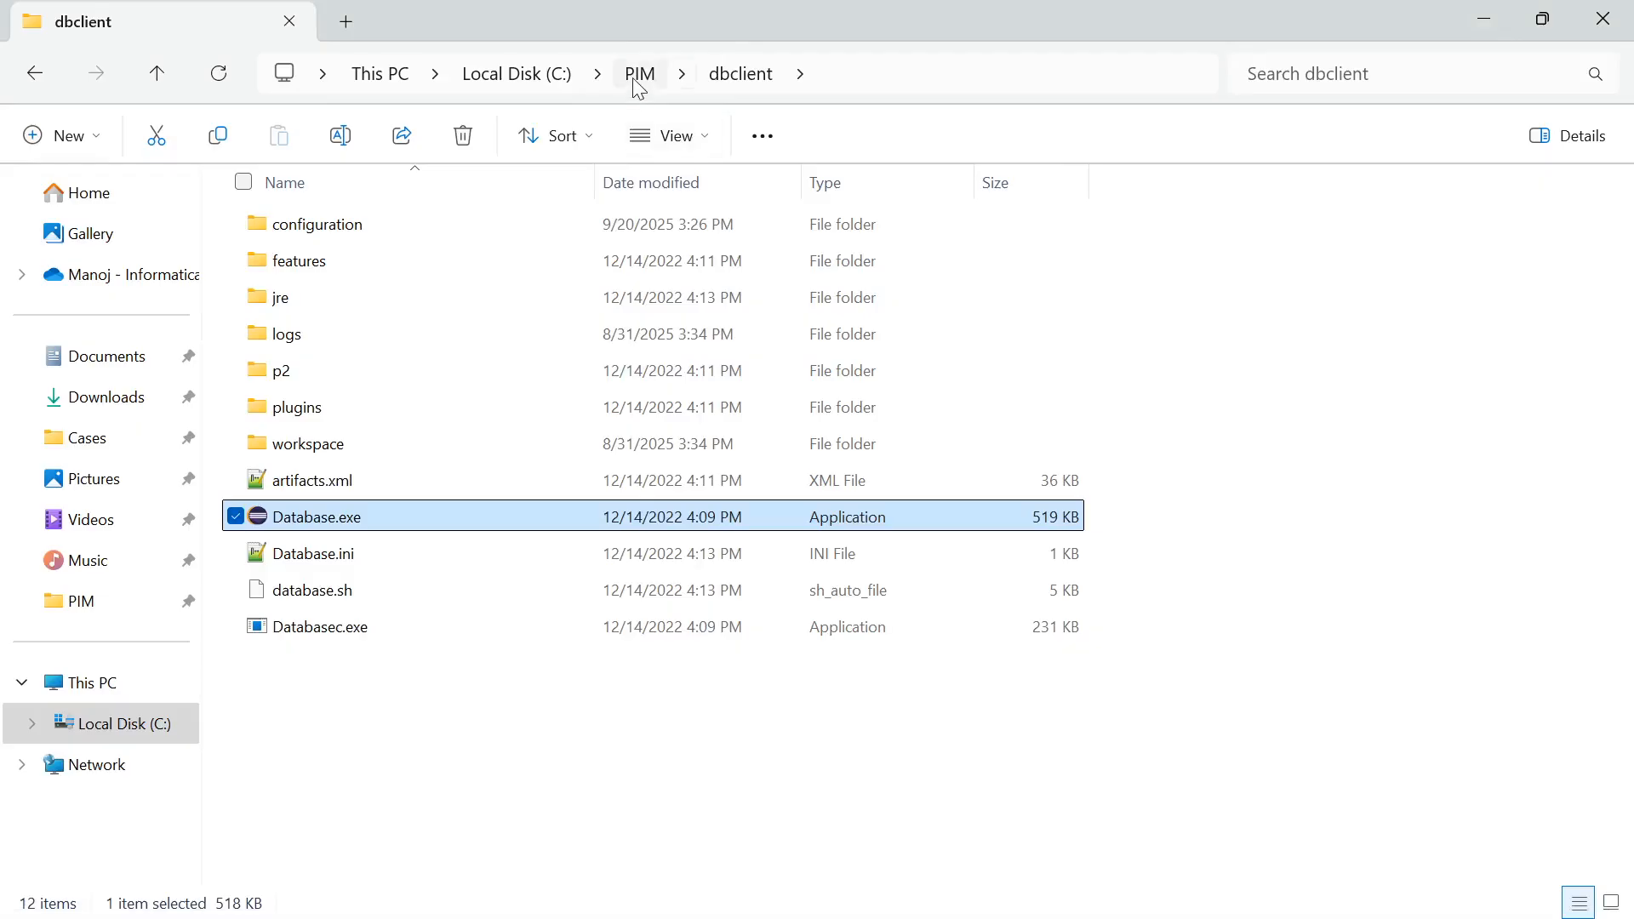
{"action": "left_click", "coordinate": [640, 77]}
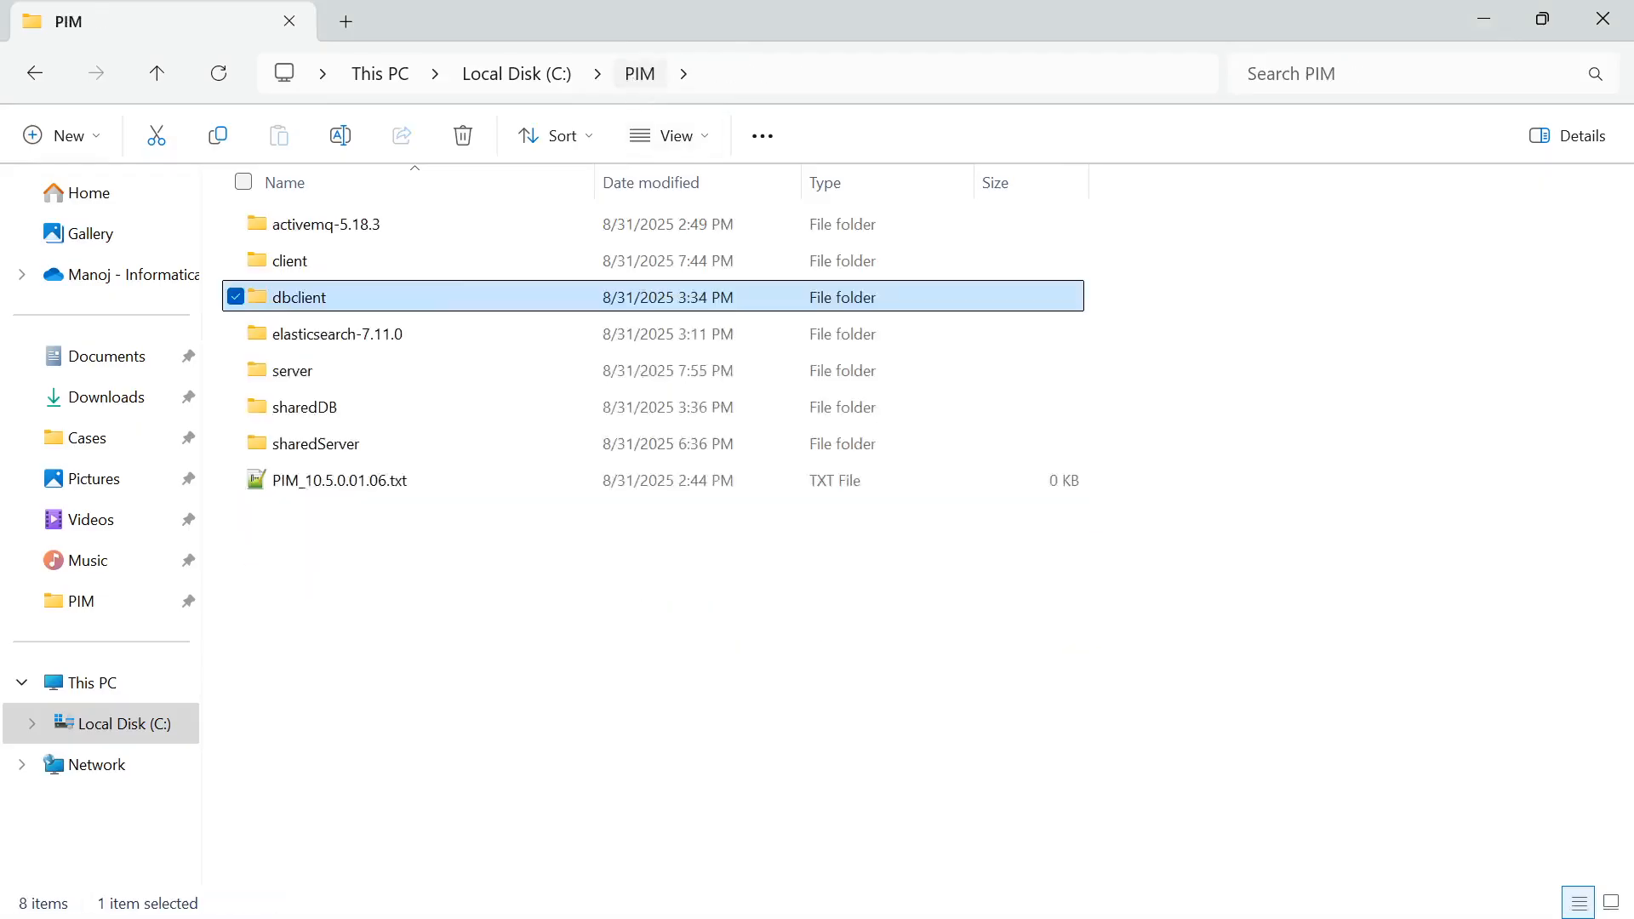
{"action": "double_click", "coordinate": [310, 375]}
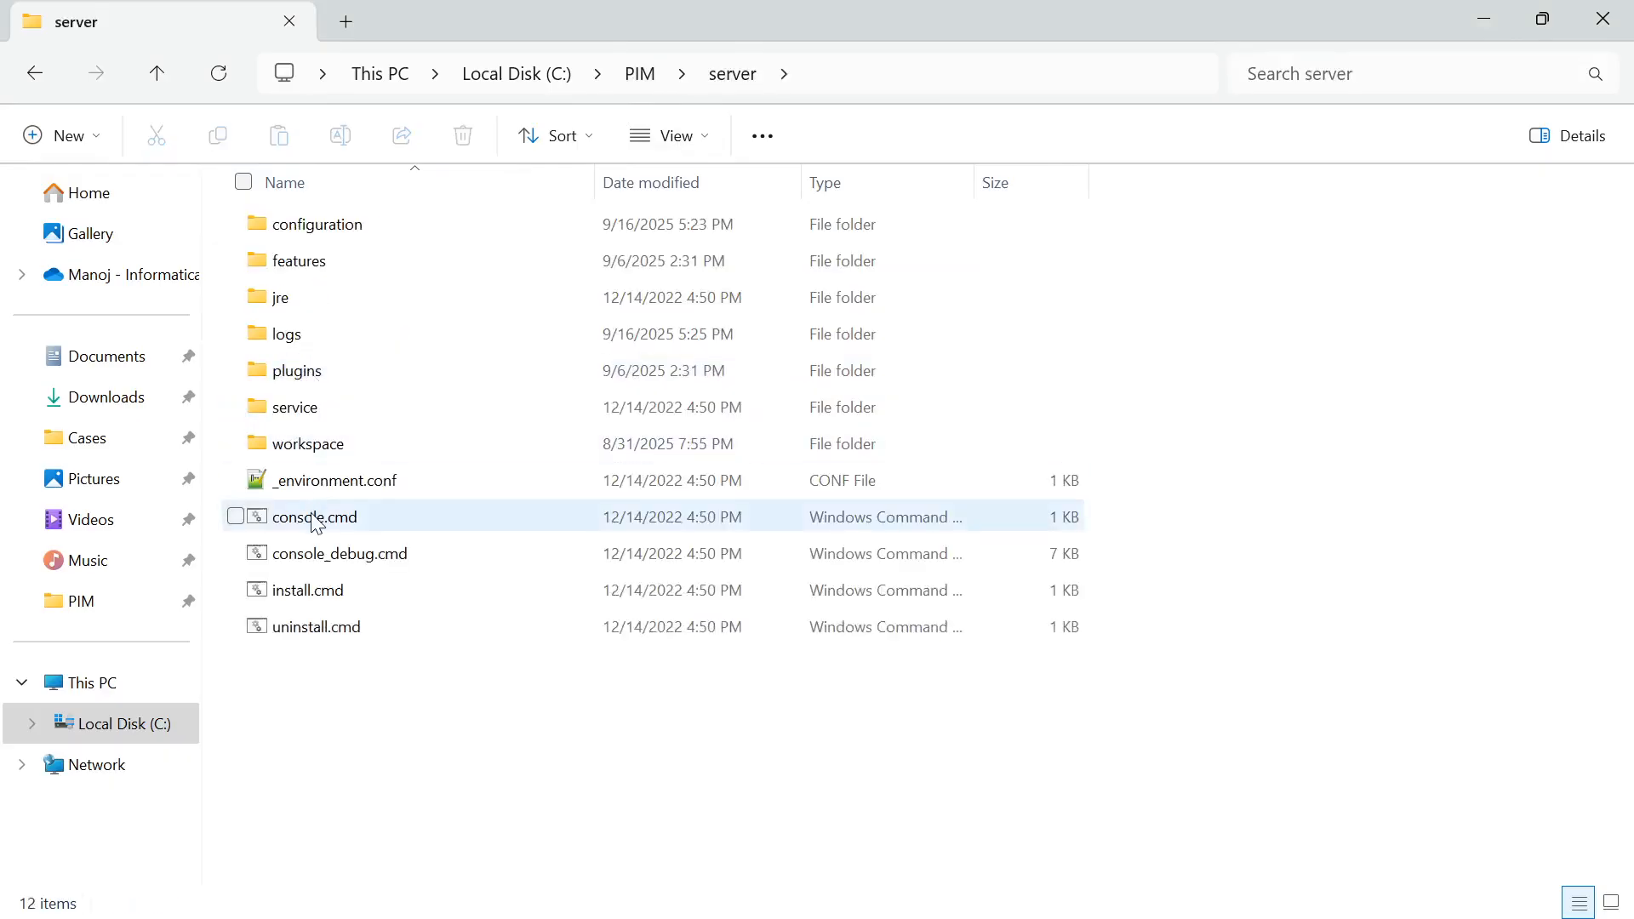
{"action": "left_click", "coordinate": [315, 521]}
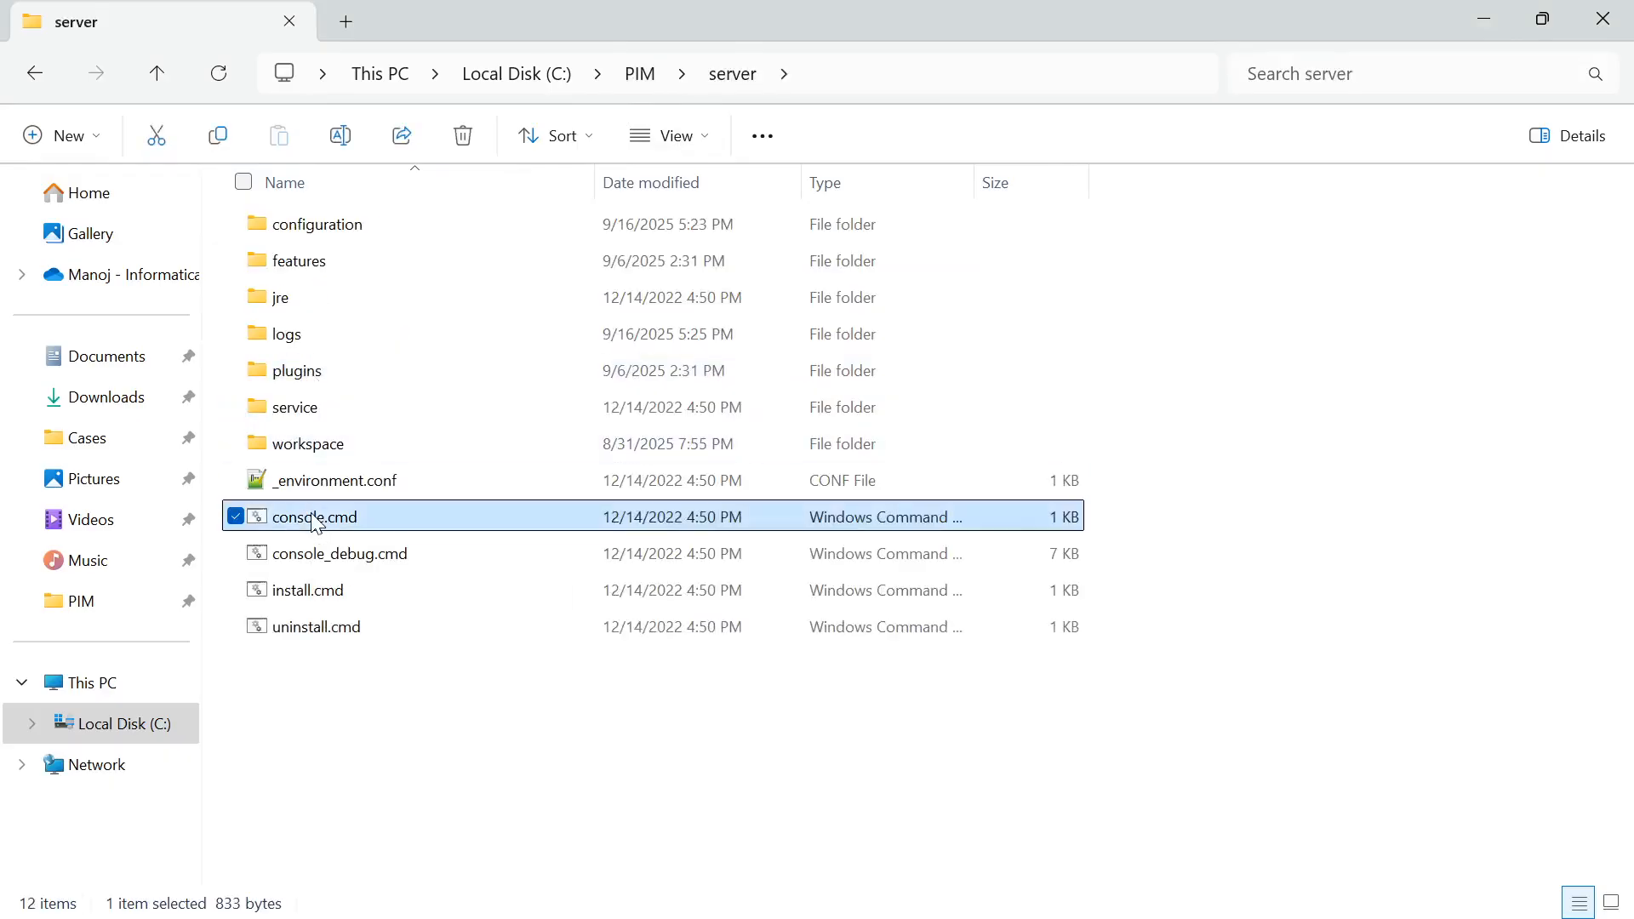
{"action": "double_click", "coordinate": [315, 519]}
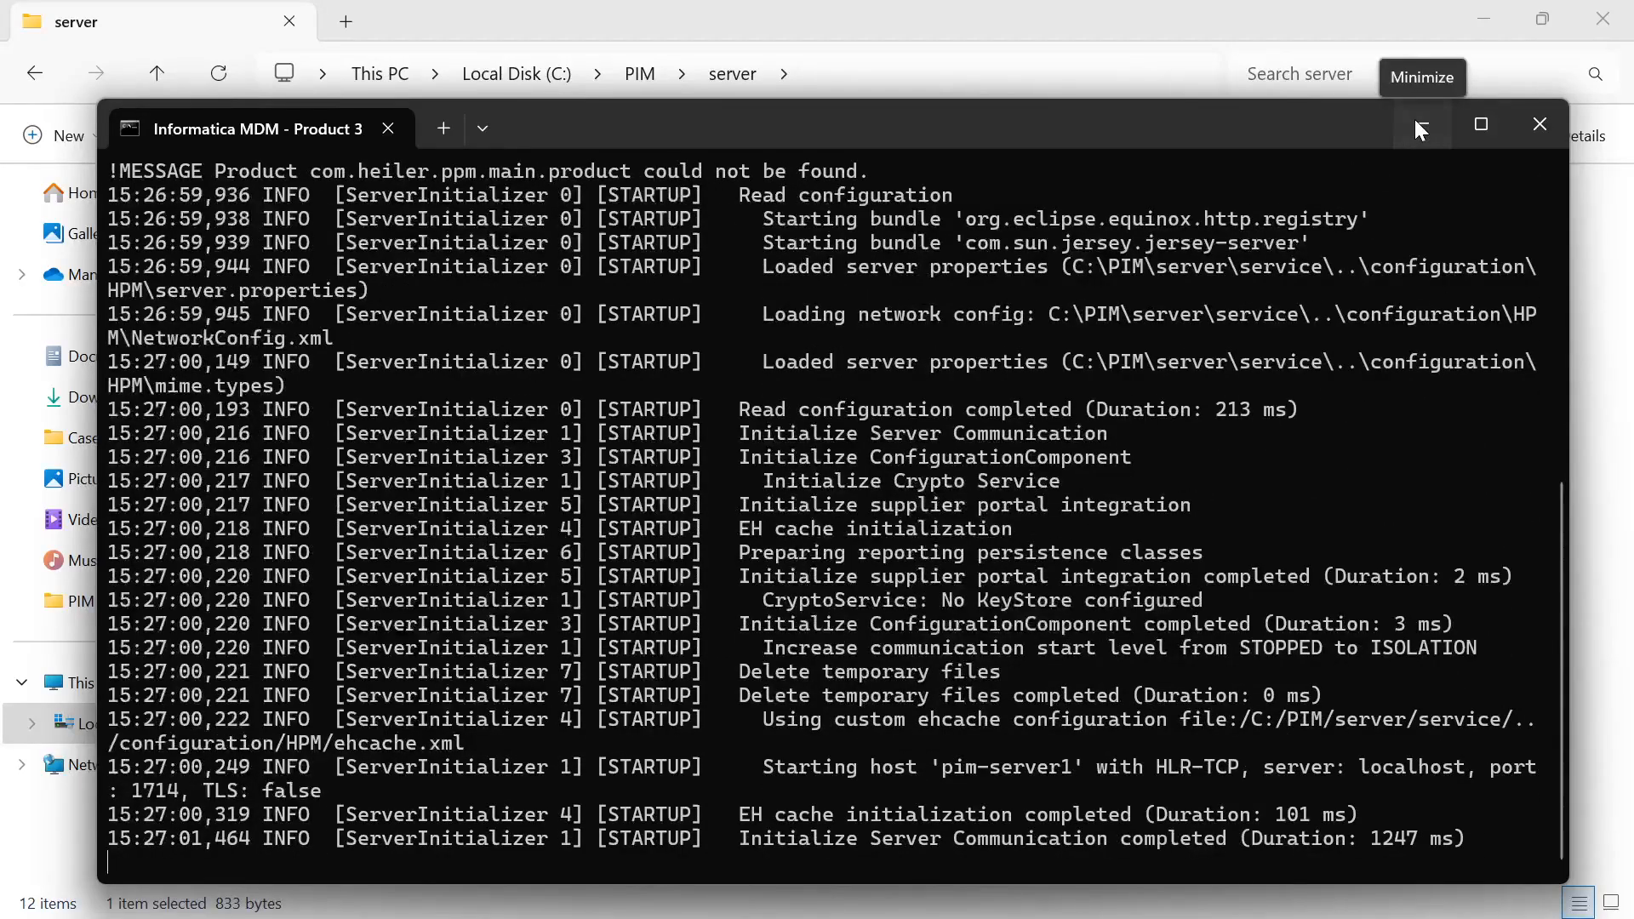
Minimize the server console and launch pim-desktop.exe from the C:\PIM\client folder
{"action": "left_click", "coordinate": [1418, 126]}
{"action": "left_click", "coordinate": [647, 74]}
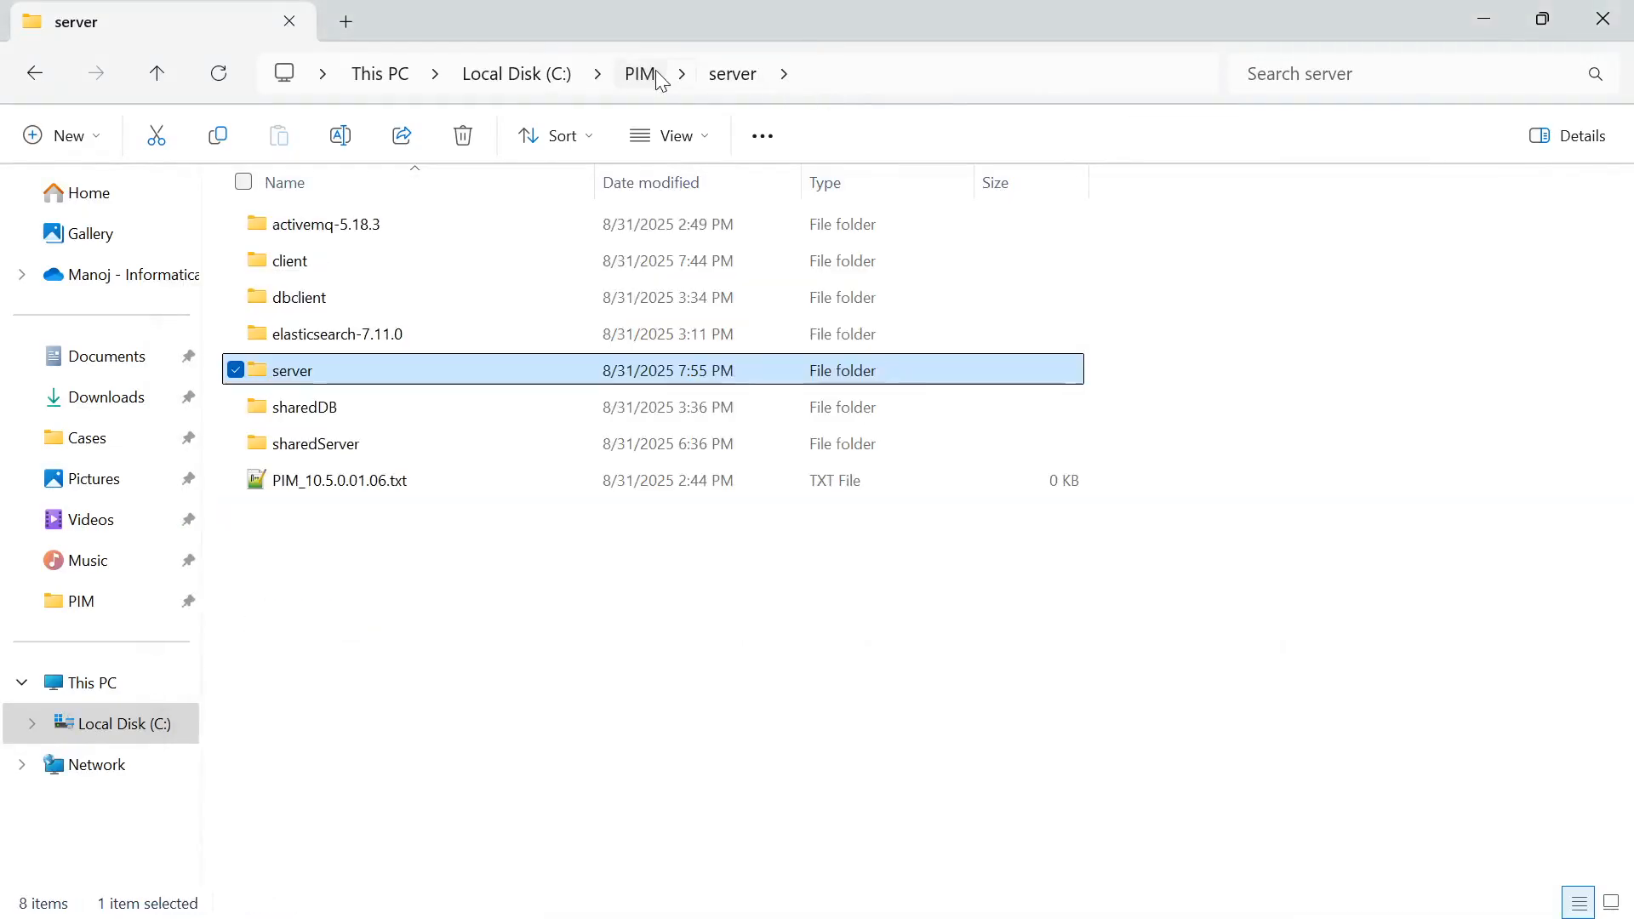
{"action": "double_click", "coordinate": [340, 272]}
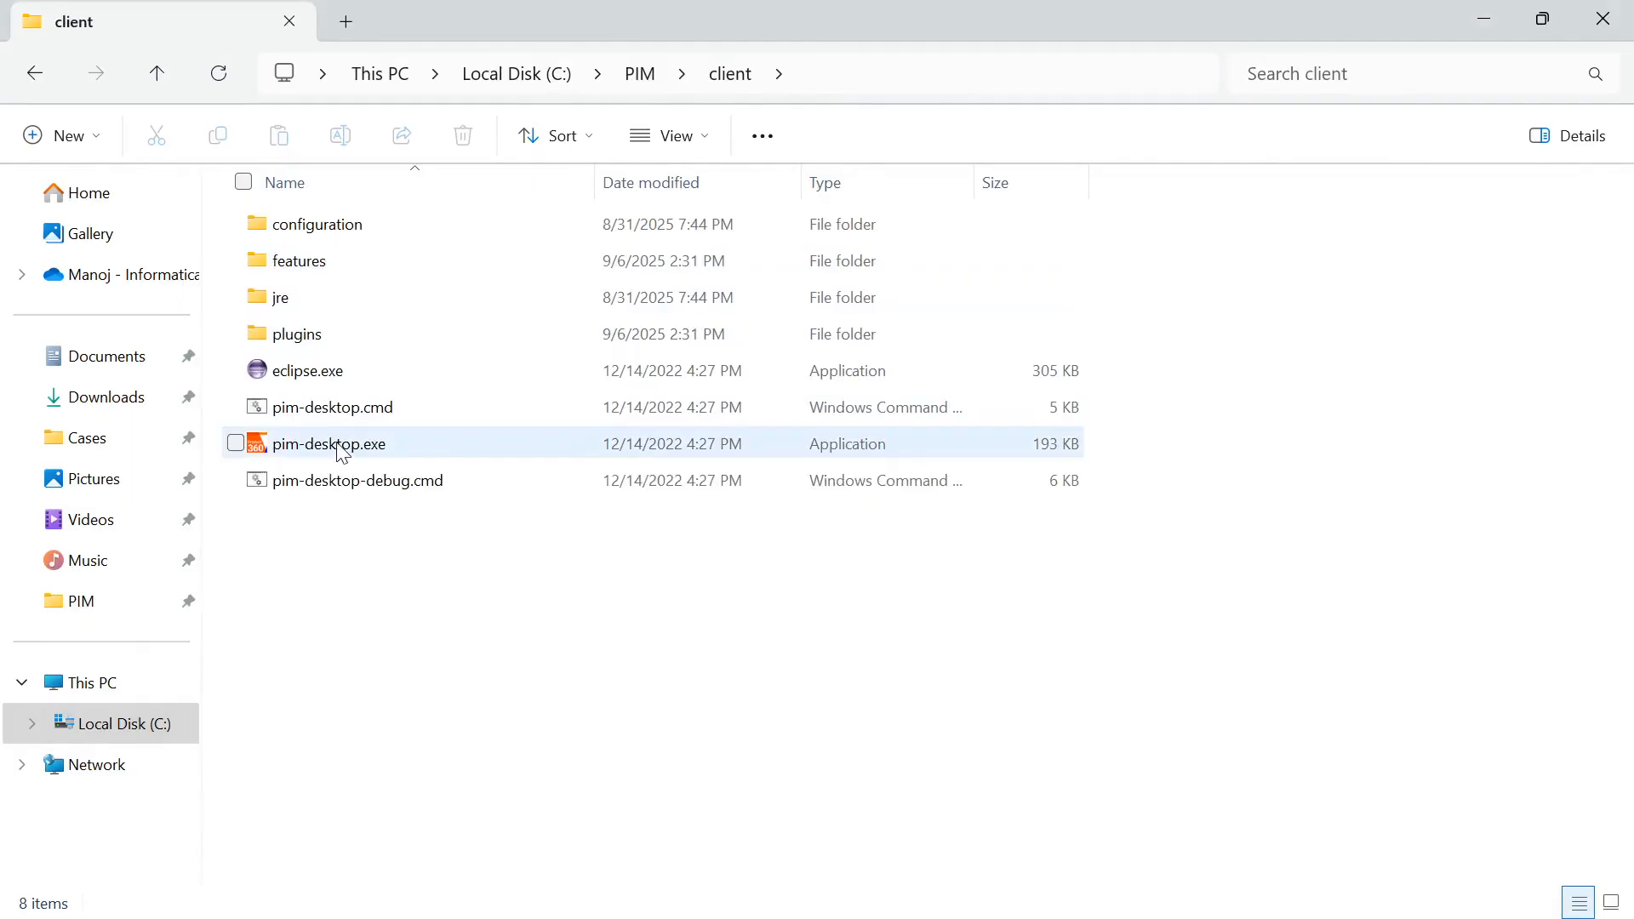
{"action": "double_click", "coordinate": [339, 446]}
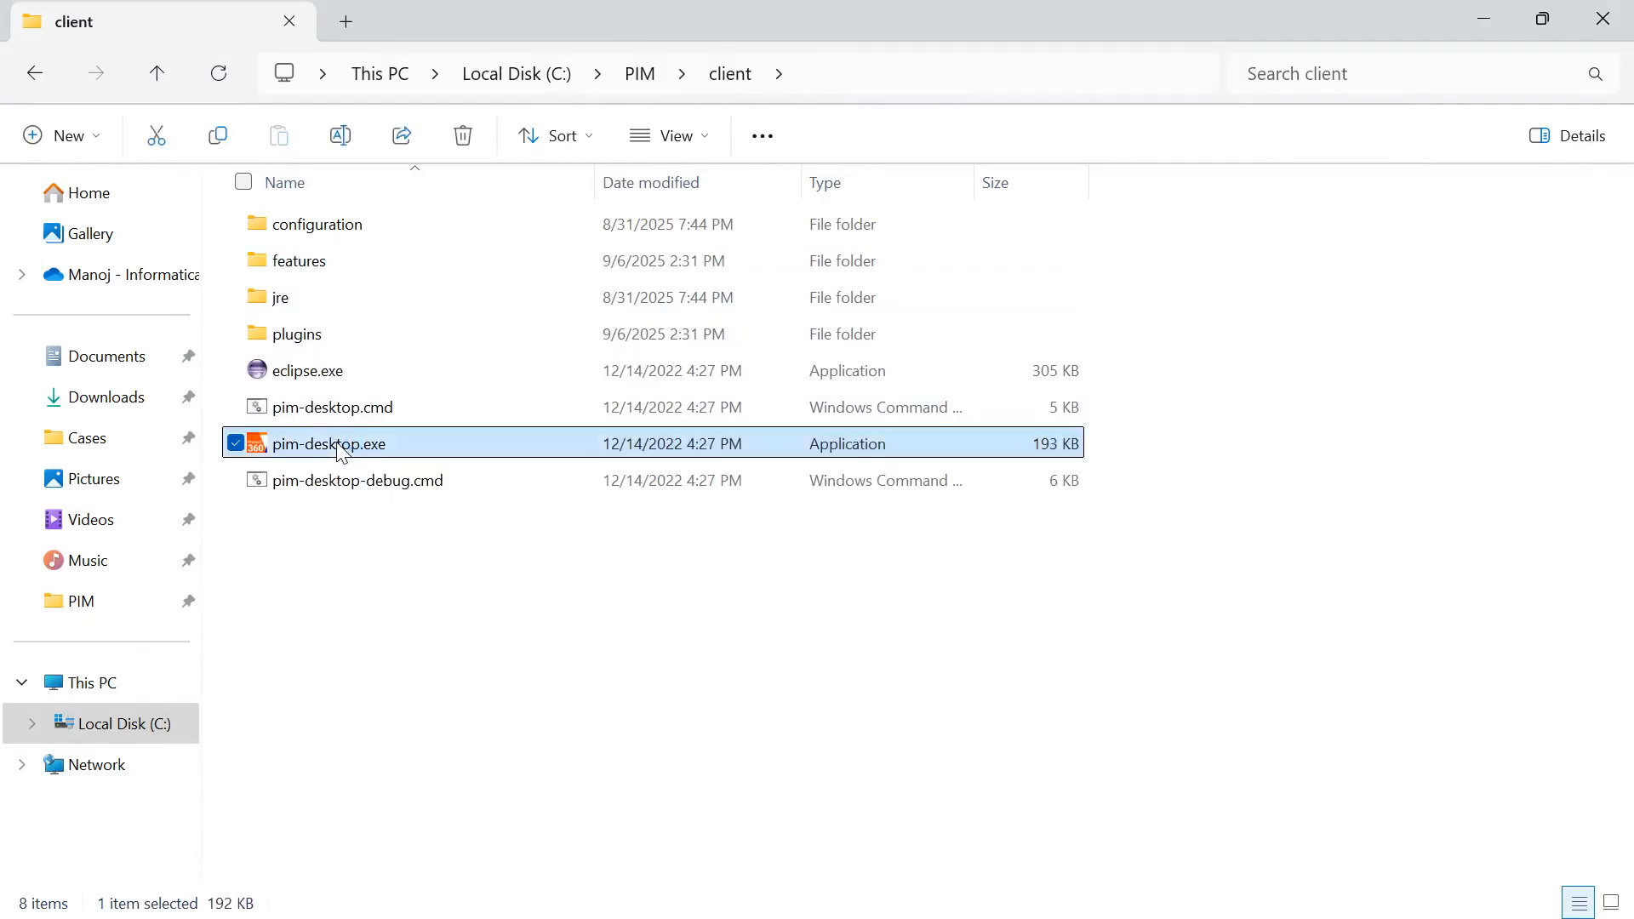
{"action": "left_click", "coordinate": [504, 666]}
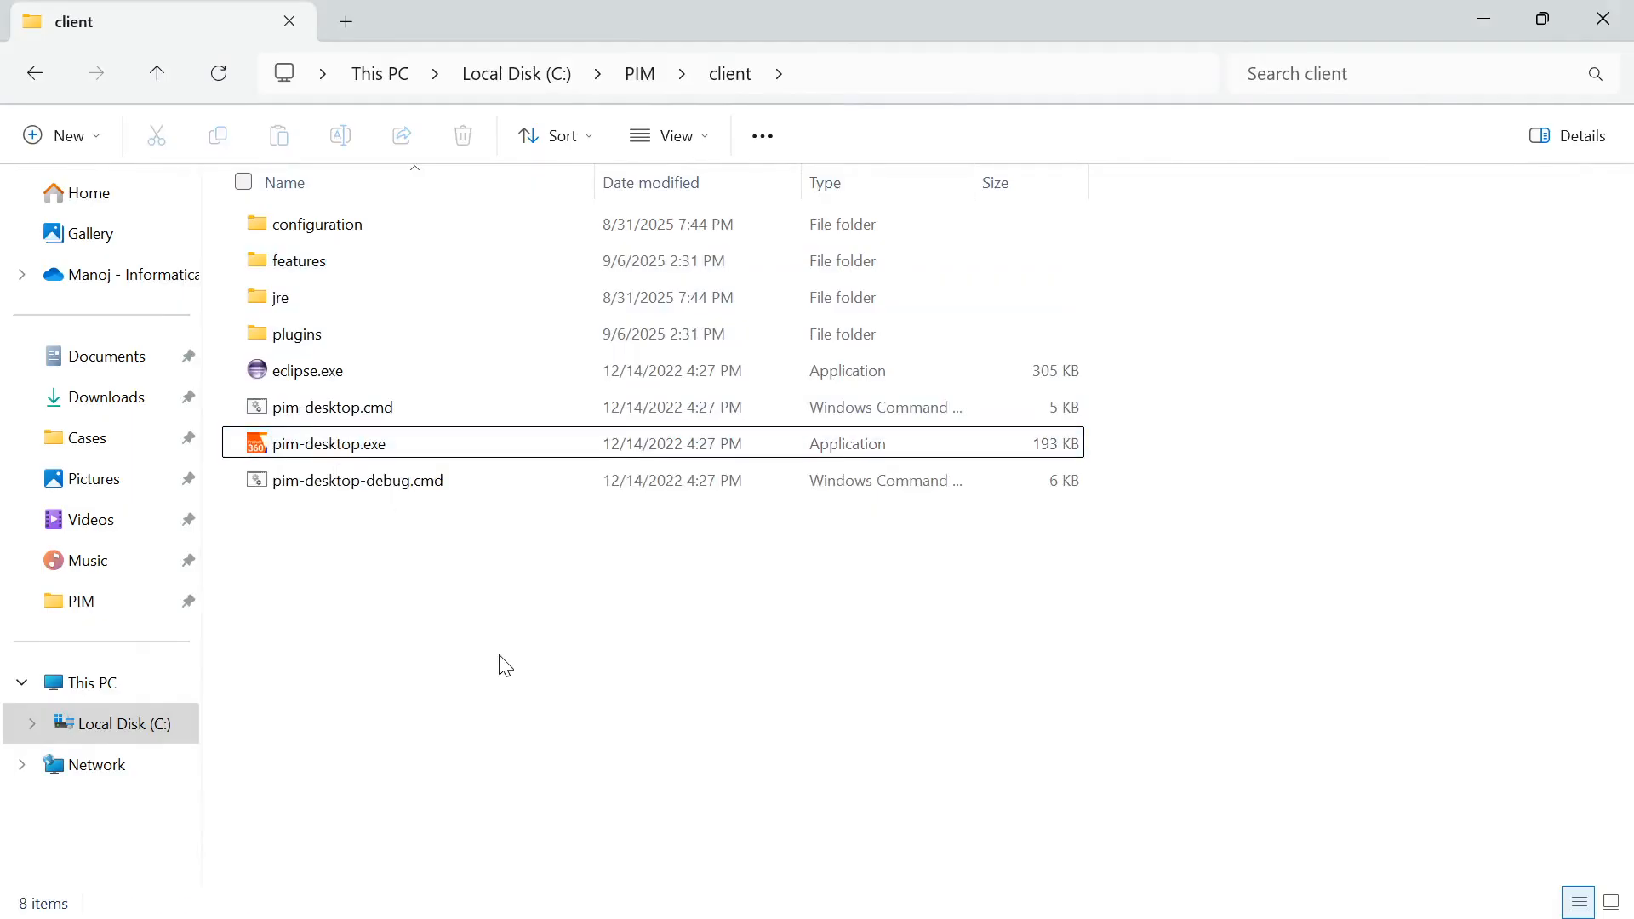